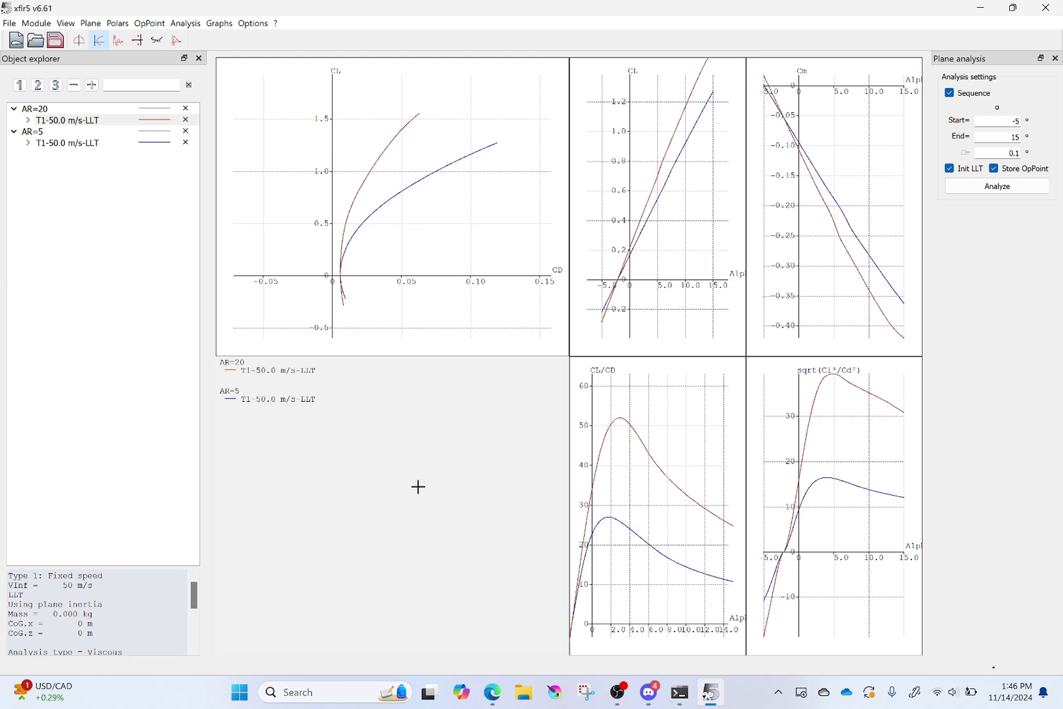
- Create a new plane named "Span = 20 Dihedral=3 deg"
{"action": "left_click", "coordinate": [34, 136]}
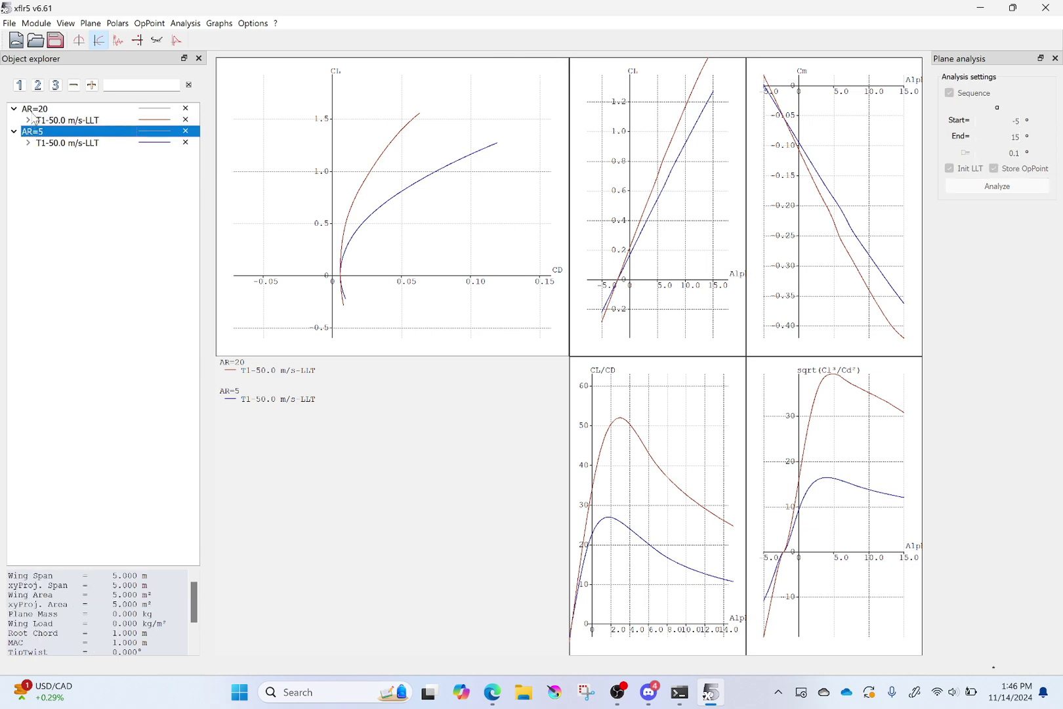
{"action": "left_click", "coordinate": [33, 114]}
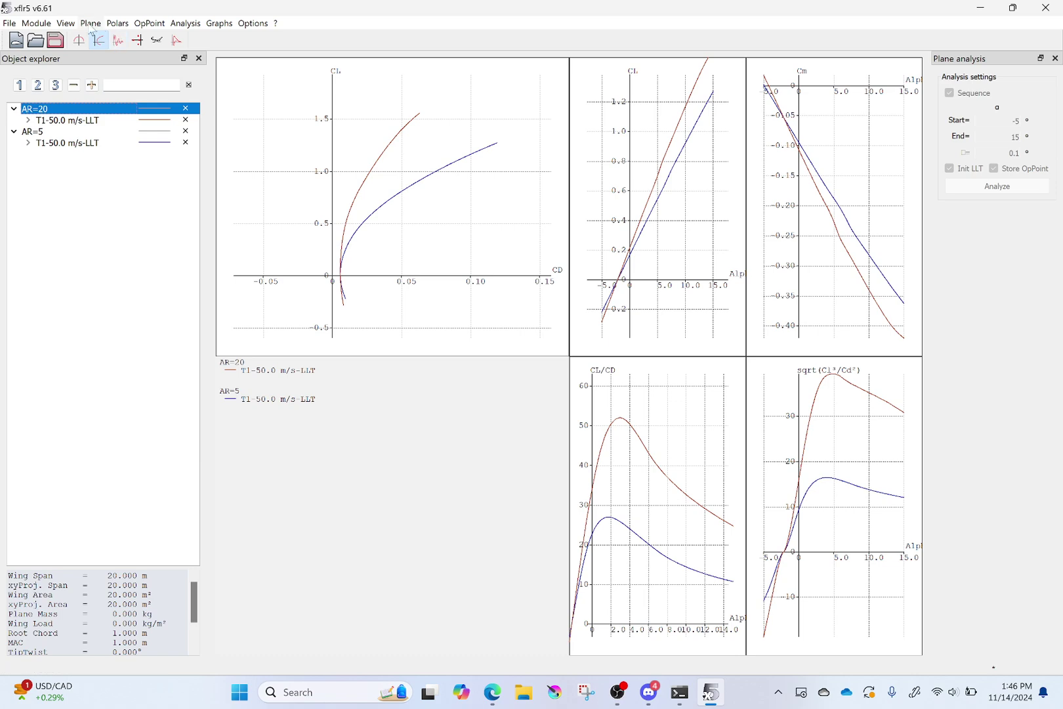
{"action": "left_click", "coordinate": [90, 26]}
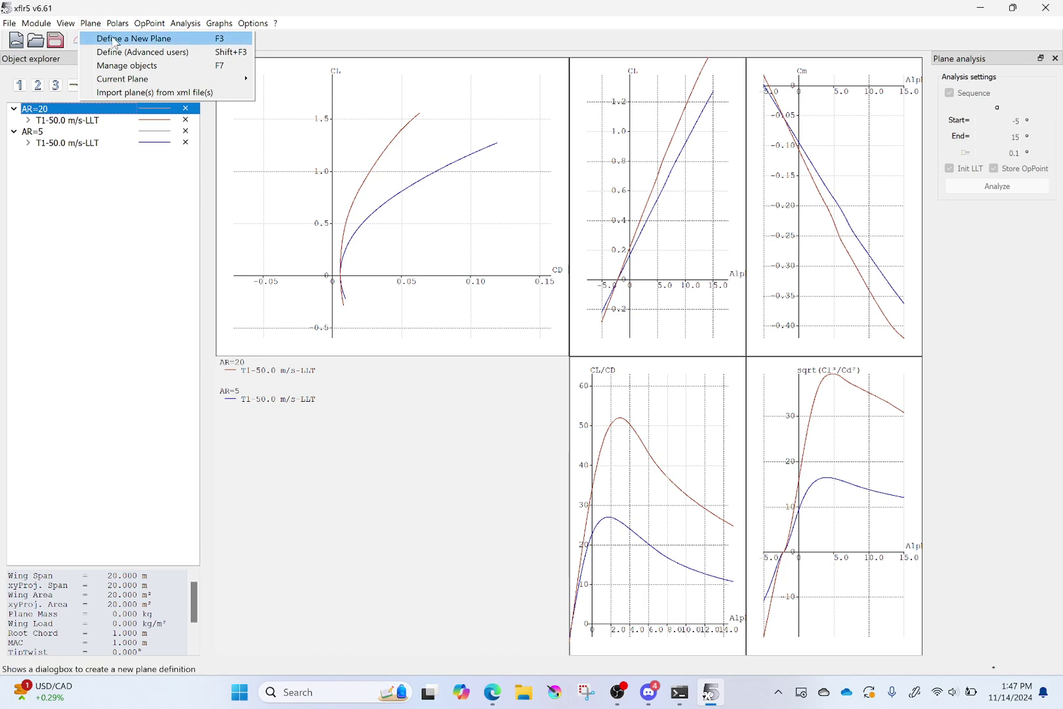
{"action": "left_click", "coordinate": [116, 40]}
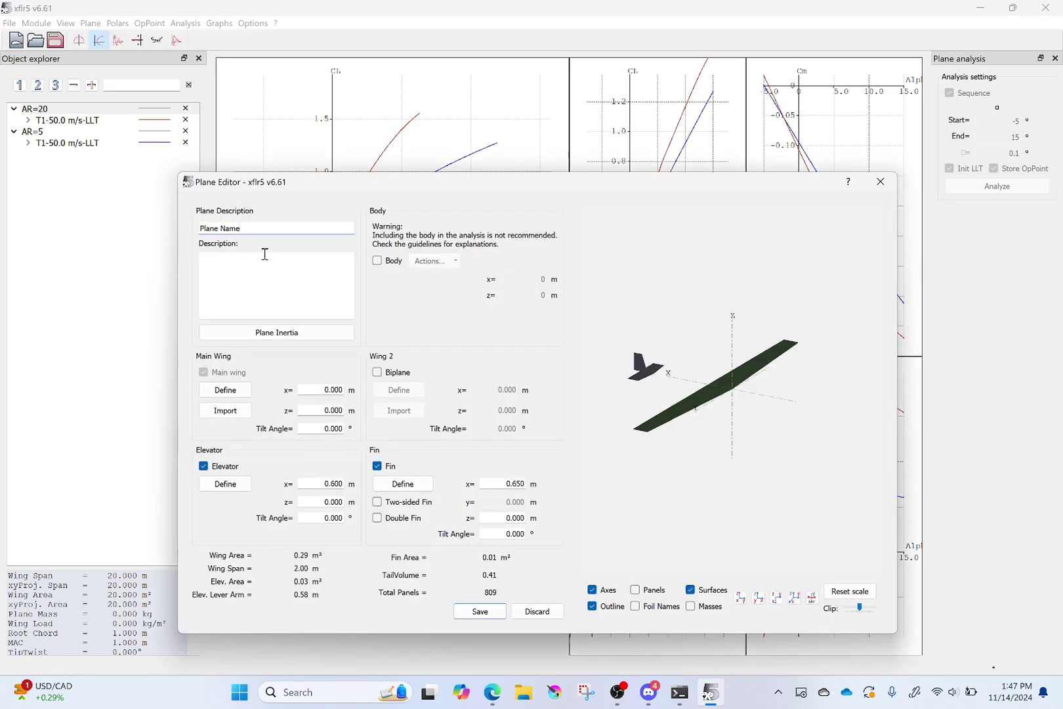
{"action": "key", "text": "BackSpace"}
{"action": "key", "text": "BackSpace"}
{"action": "key", "text": "BackSpace"}
{"action": "key", "text": "BackSpace"}
{"action": "key", "text": "BackSpace"}
{"action": "key", "text": "BackSpace"}
{"action": "type", "text": "= 20"}
{"action": "type", "text": "deg"}
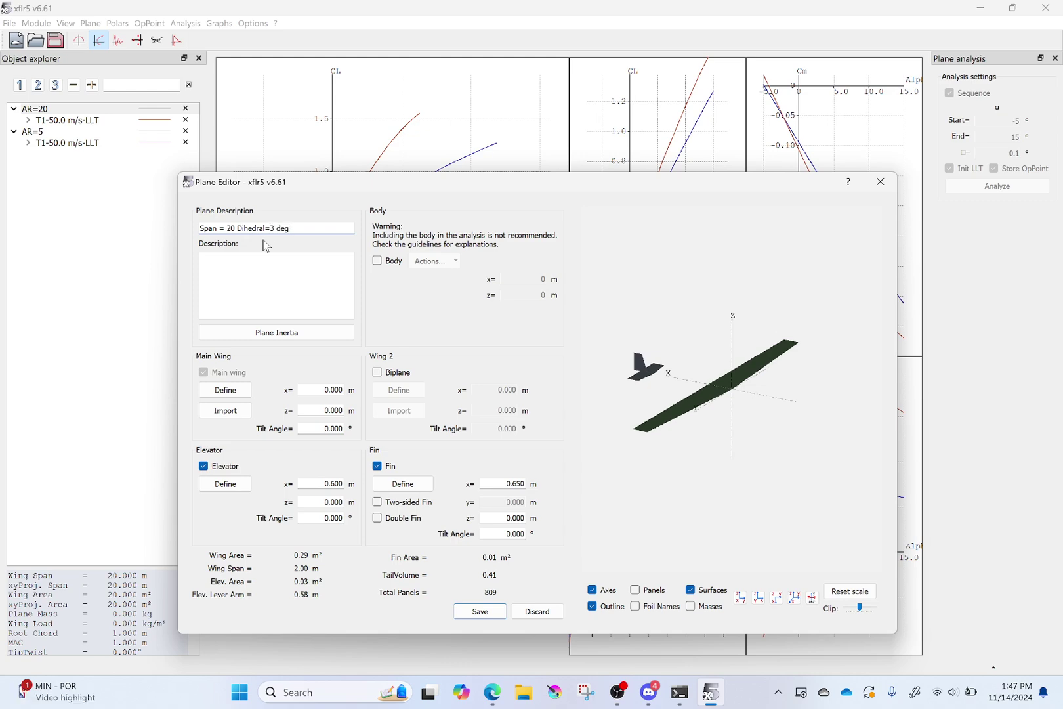
- Exclude the elevator and fin from the plane, and set the main wing's tip section y position to 10 m
{"action": "left_click", "coordinate": [380, 477]}
{"action": "left_click", "coordinate": [379, 473]}
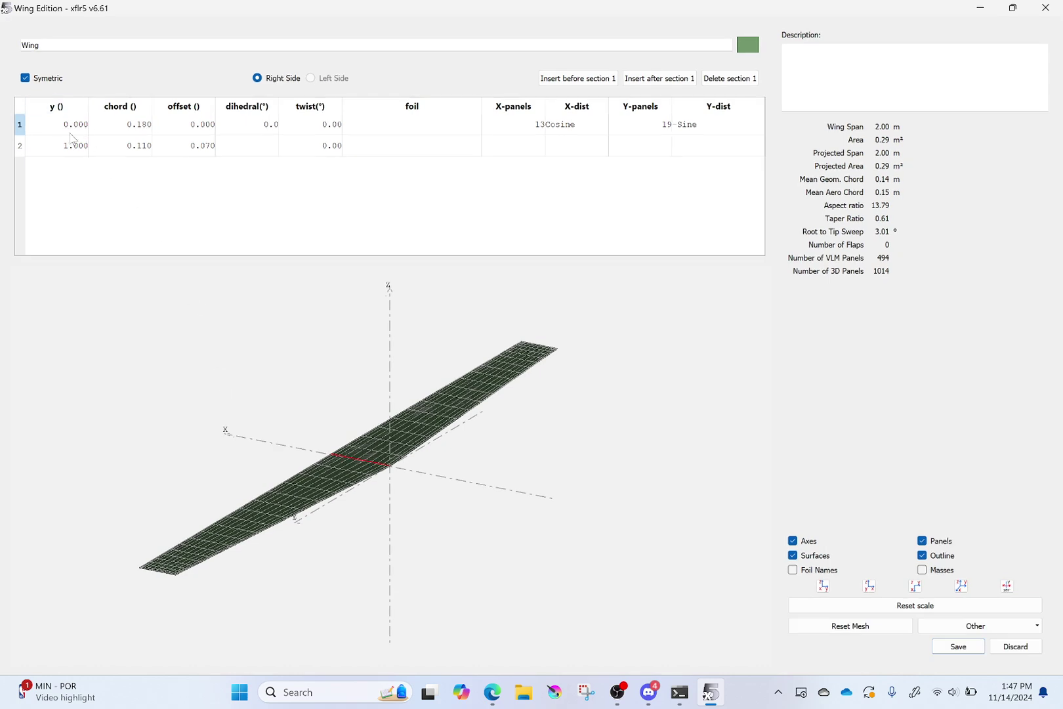
{"action": "double_click", "coordinate": [69, 145]}
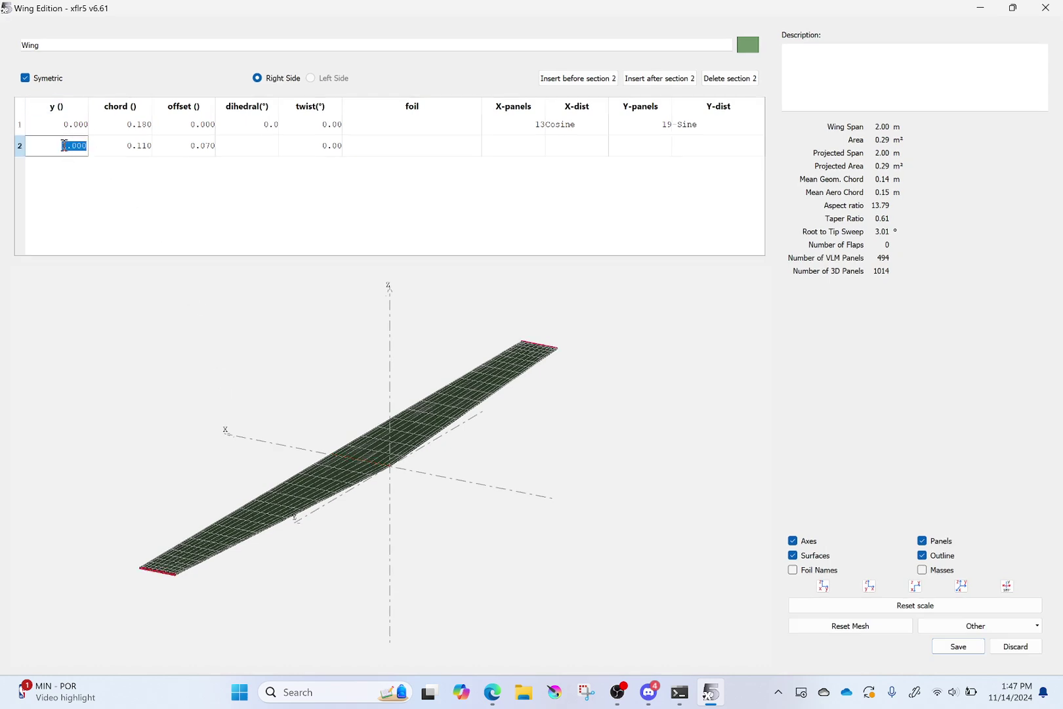
{"action": "type", "text": "10"}
{"action": "key", "text": "Return"}
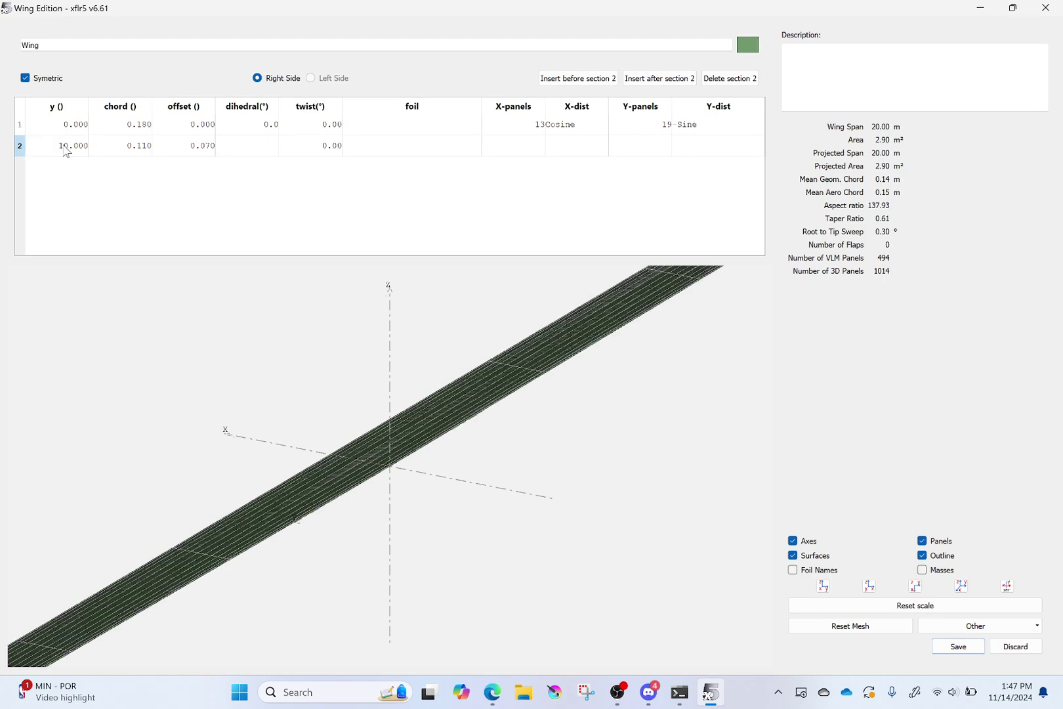
- Set the chord of both the root and tip wing sections to 1 m
{"action": "double_click", "coordinate": [146, 125]}
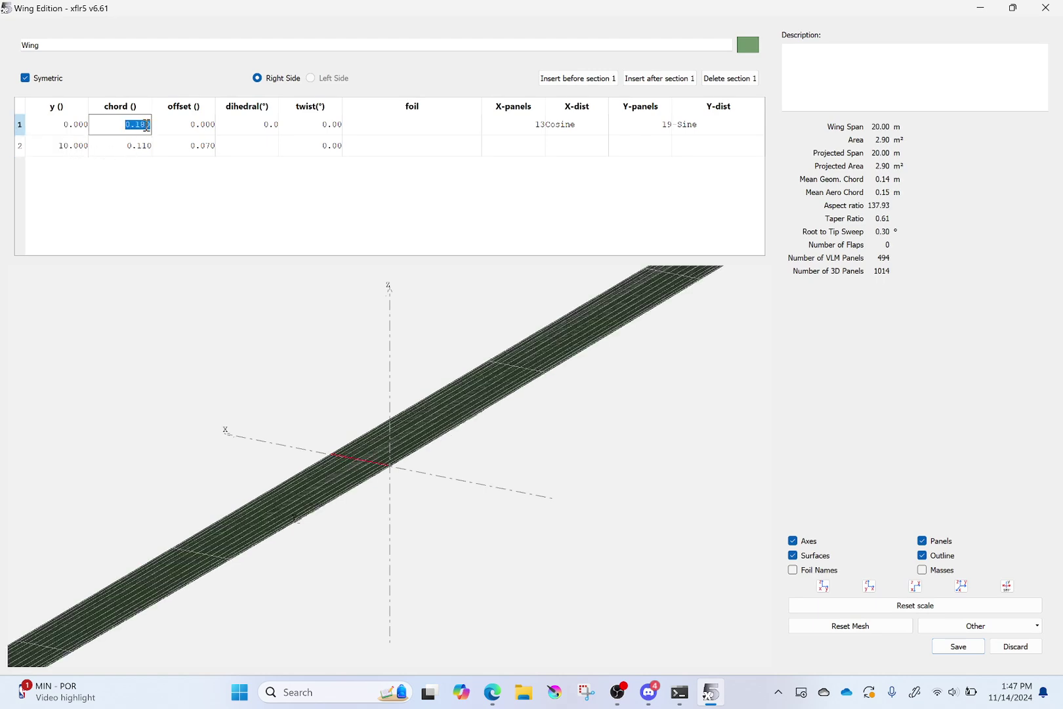
{"action": "type", "text": "1"}
{"action": "key", "text": "Return"}
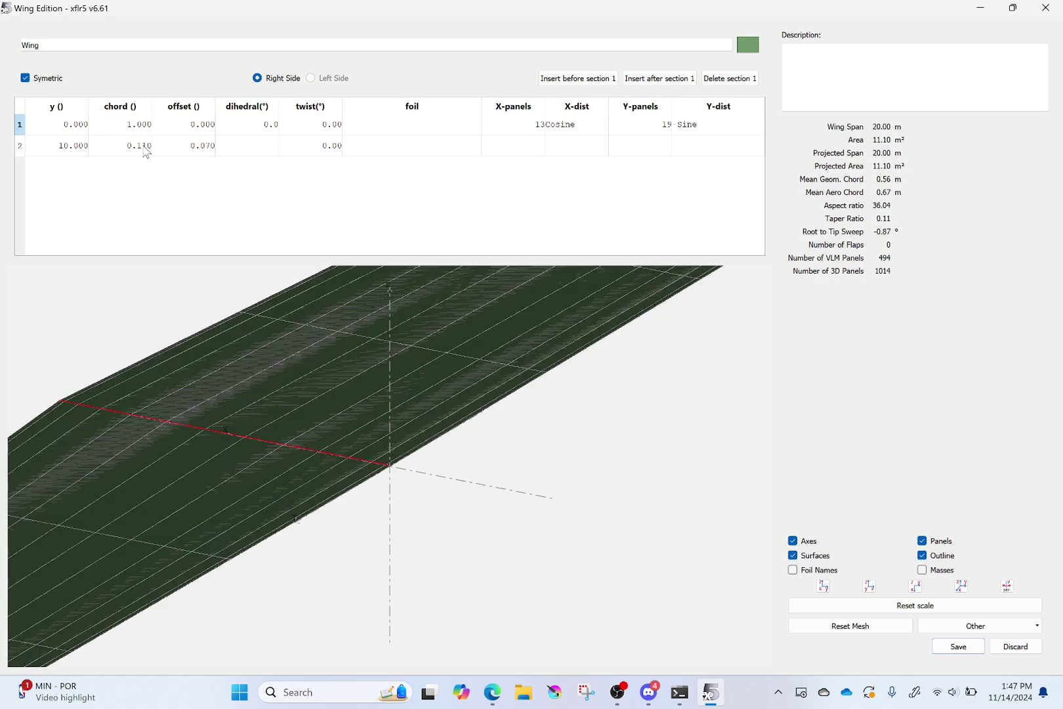
{"action": "double_click", "coordinate": [144, 146]}
{"action": "type", "text": "1"}
{"action": "key", "text": "Return"}
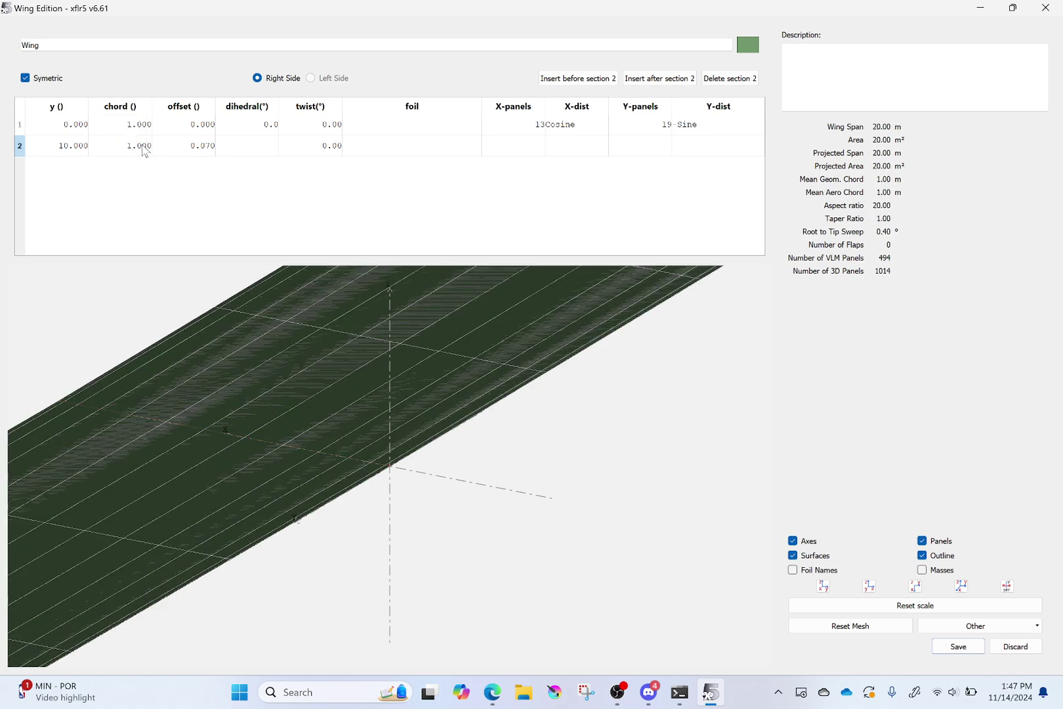
- Set the tip section's offset to 0 and the root section's dihedral to 3 degrees
{"action": "double_click", "coordinate": [189, 147]}
{"action": "type", "text": "0"}
{"action": "key", "text": "Return"}
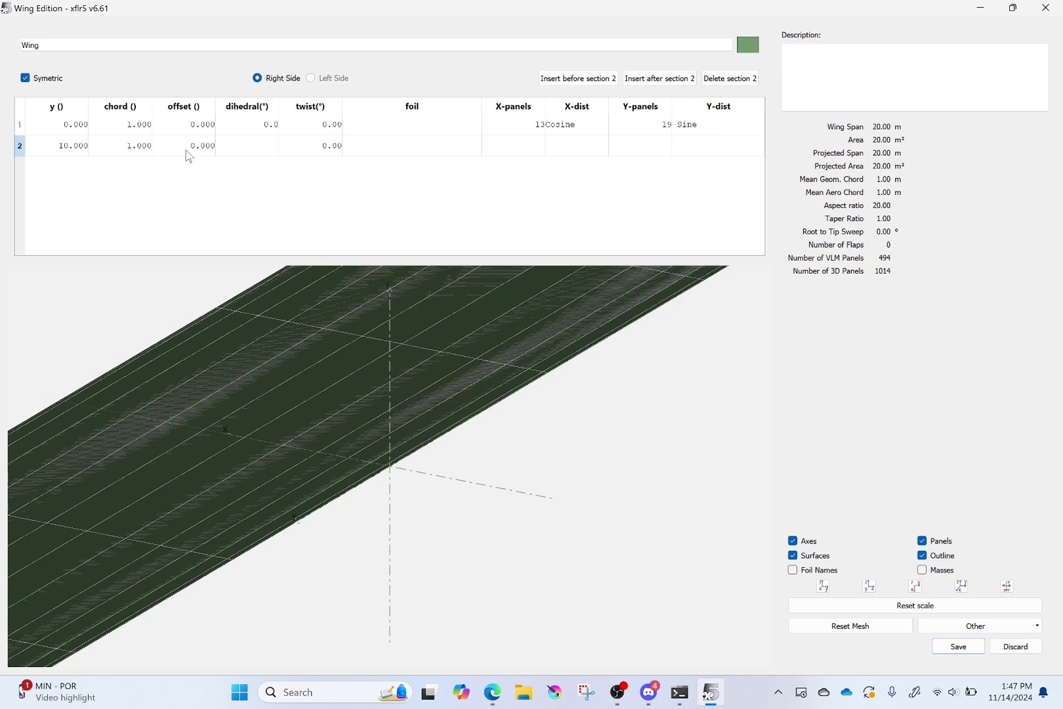
{"action": "double_click", "coordinate": [267, 122]}
{"action": "type", "text": "3"}
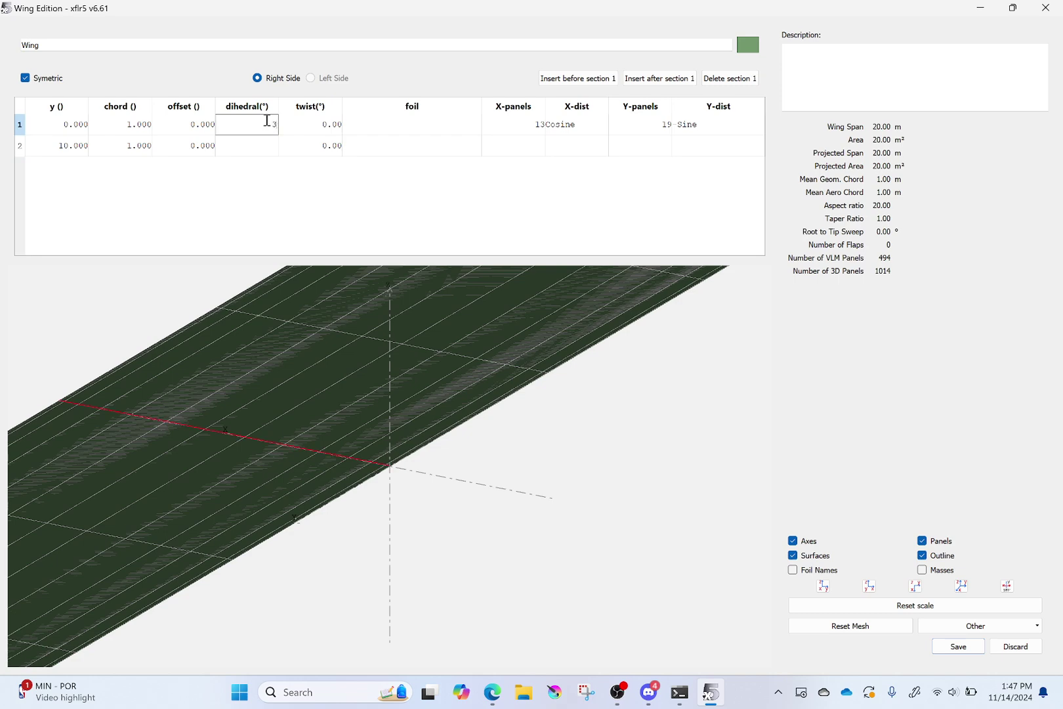
{"action": "key", "text": "Return"}
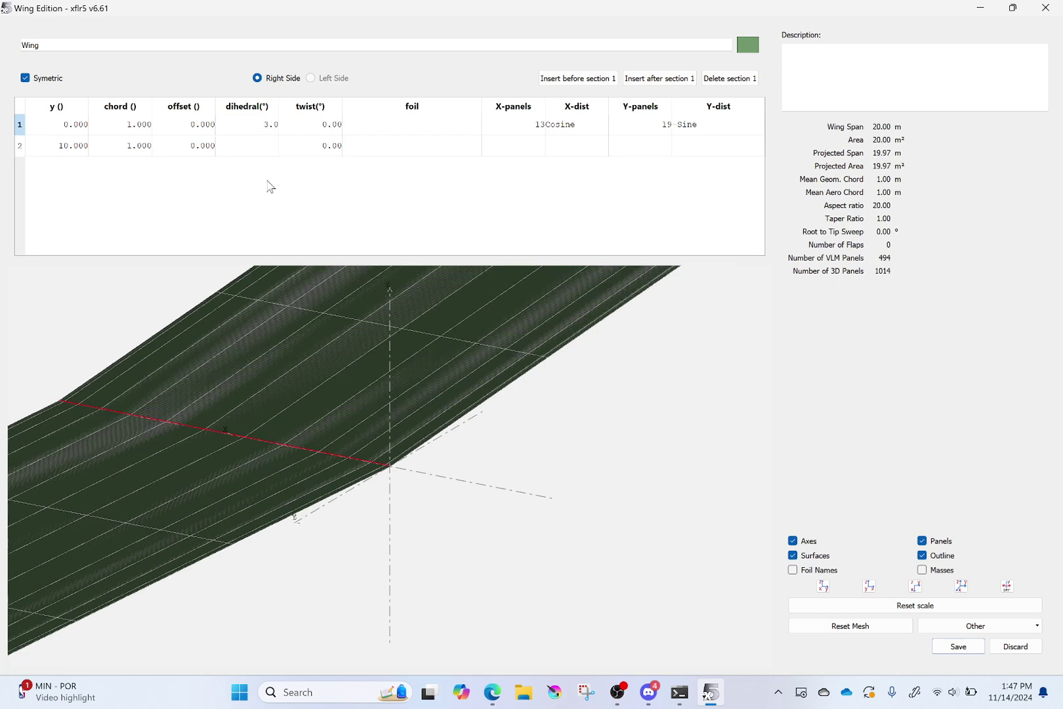
- Assign the NACA 2412 foil to both wing sections
{"action": "double_click", "coordinate": [421, 128]}
{"action": "double_click", "coordinate": [387, 149]}
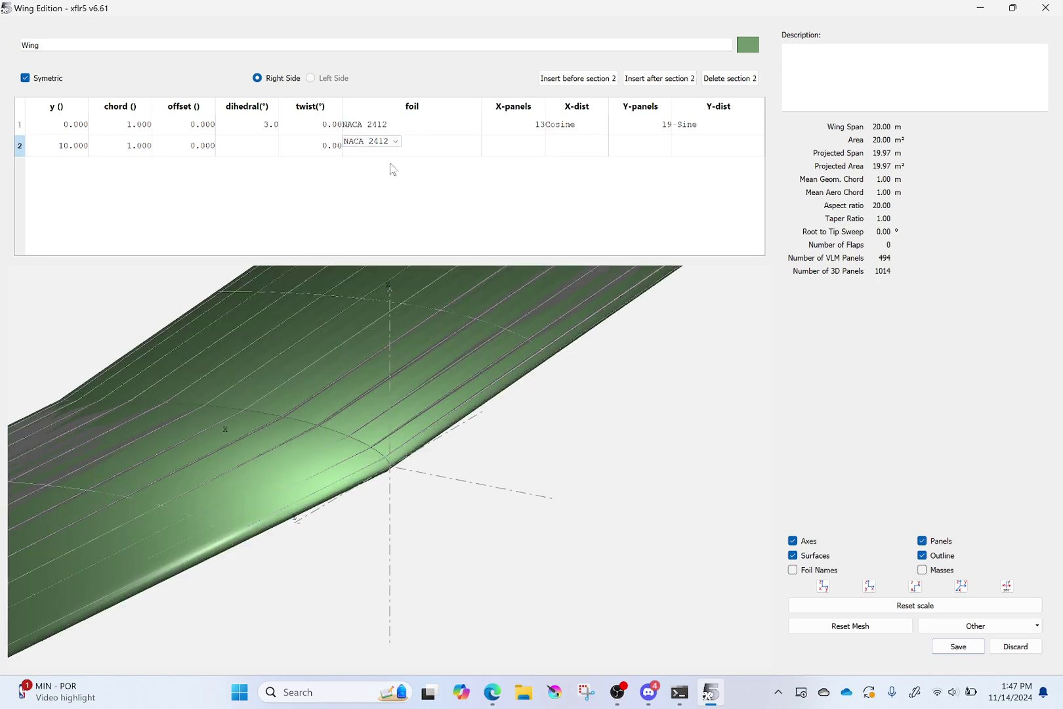
{"action": "left_click", "coordinate": [396, 174]}
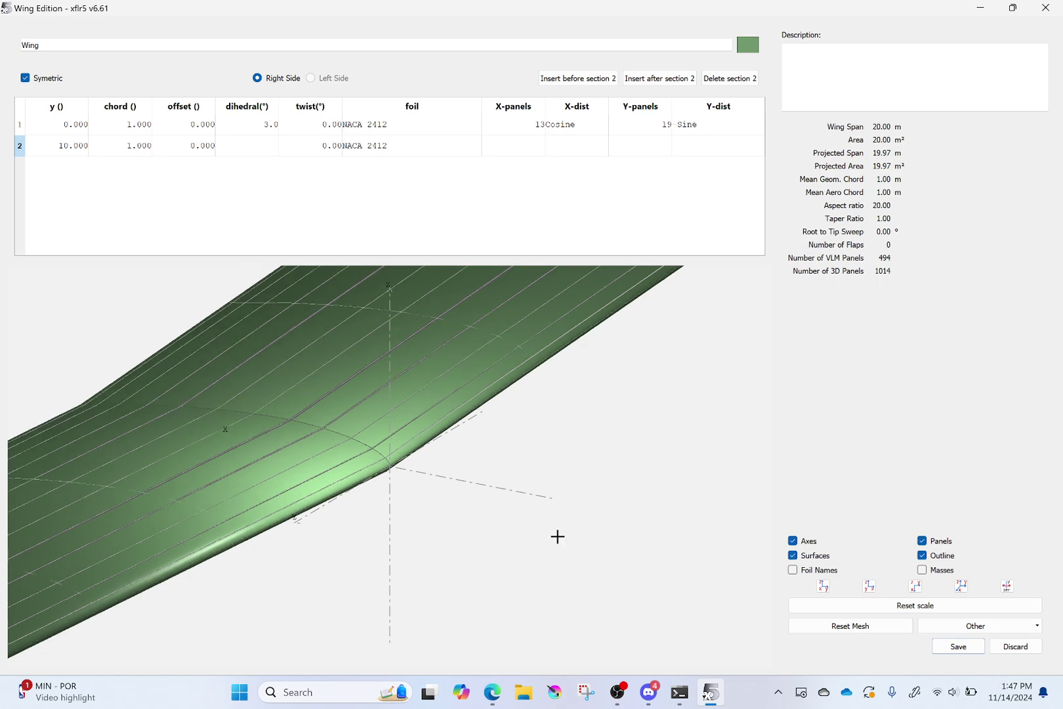
- Set the wing mesh of section 1 to 20 X-panels and 30 Y-panels
{"action": "double_click", "coordinate": [536, 125]}
{"action": "type", "text": "20"}
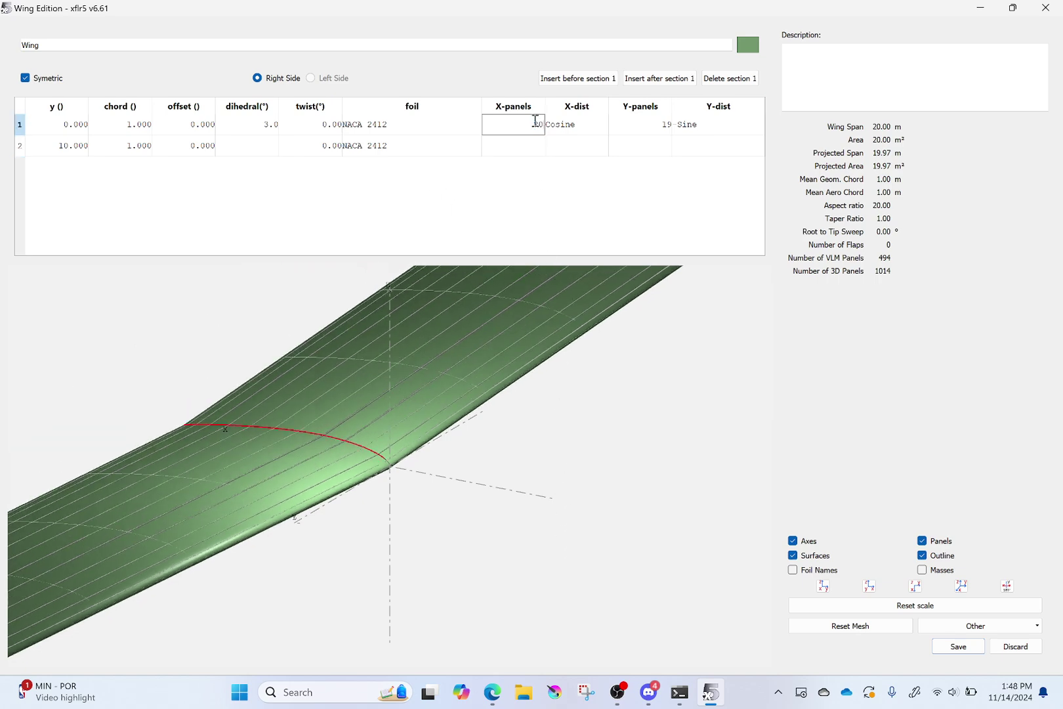
{"action": "key", "text": "Return"}
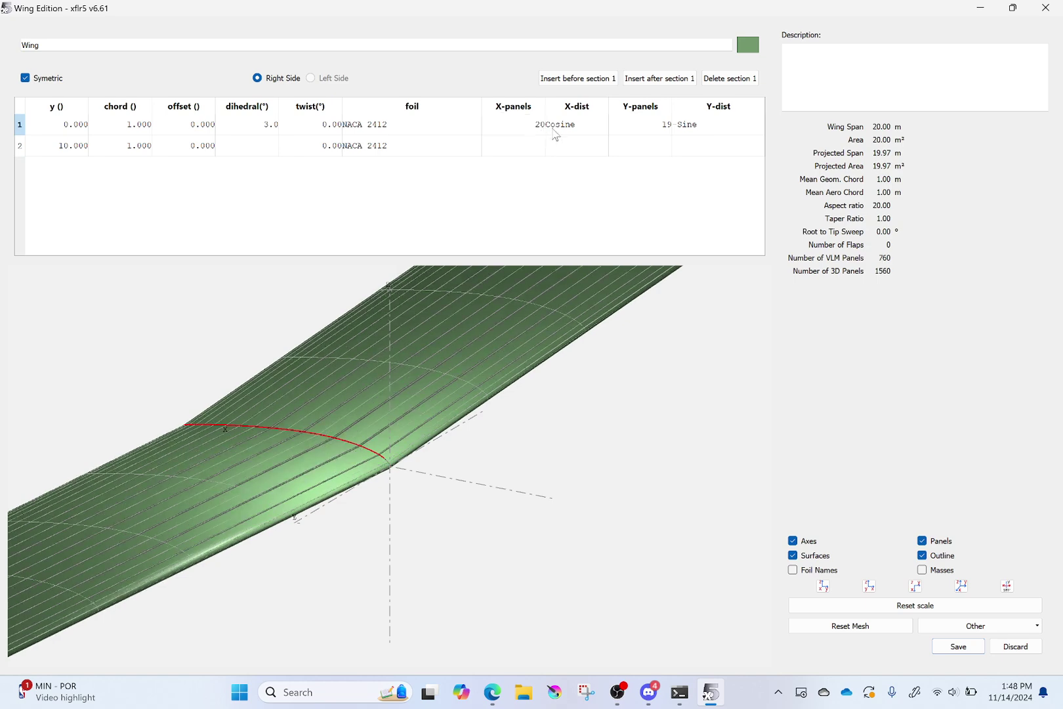
{"action": "double_click", "coordinate": [647, 125]}
{"action": "type", "text": "30"}
{"action": "key", "text": "Return"}
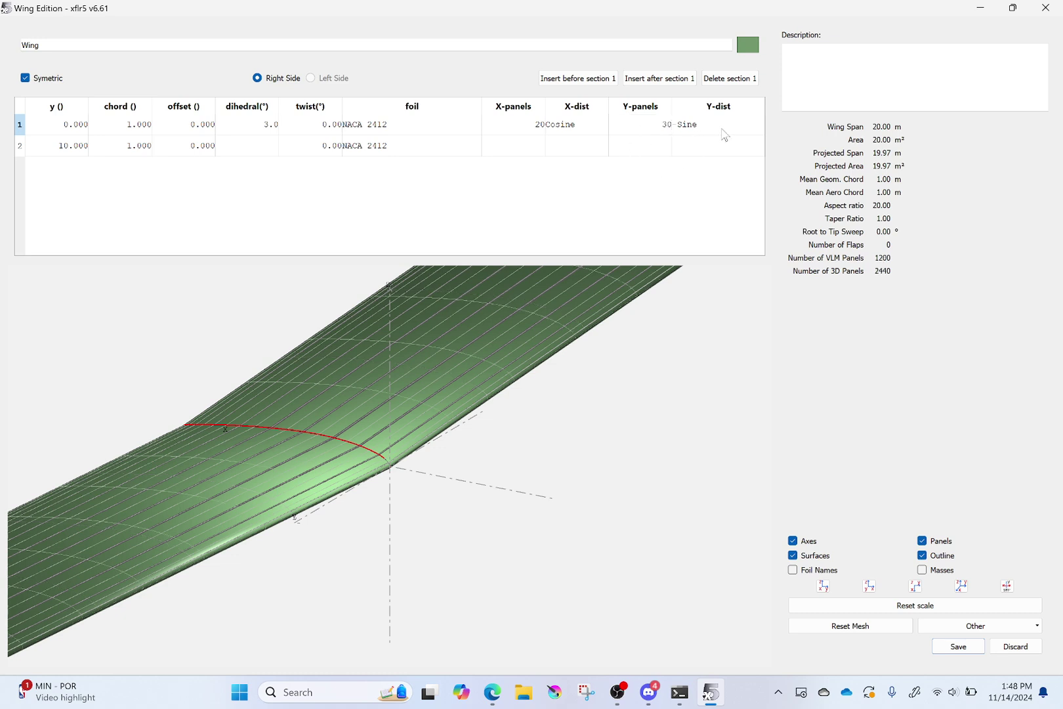
- Check the whole wing in the 3D preview and save both the wing and the plane with 3-degree dihedral
{"action": "scroll", "coordinate": [423, 480], "scroll_direction": "down", "scroll_amount": 5}
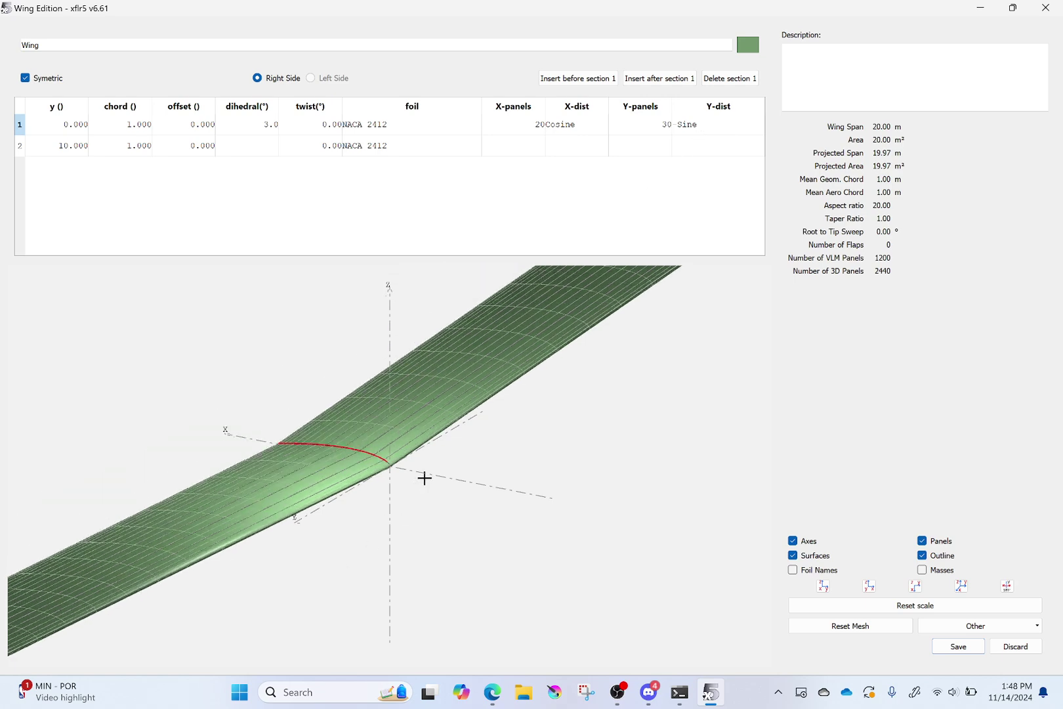
{"action": "scroll", "coordinate": [372, 508], "scroll_direction": "down", "scroll_amount": 3}
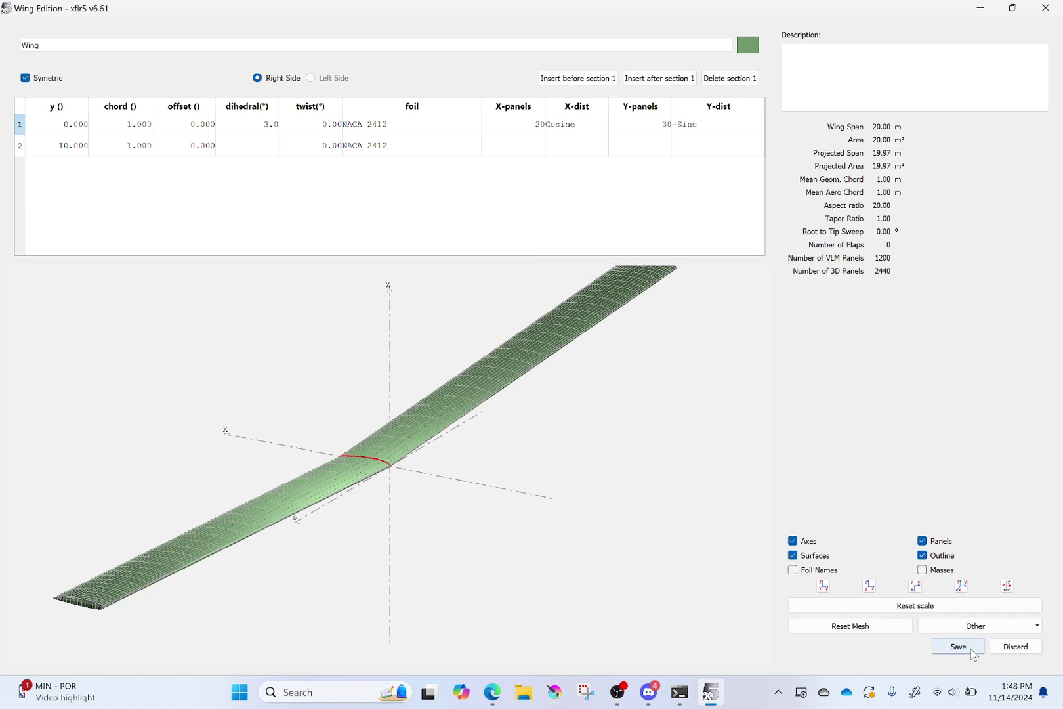
{"action": "left_click", "coordinate": [971, 648]}
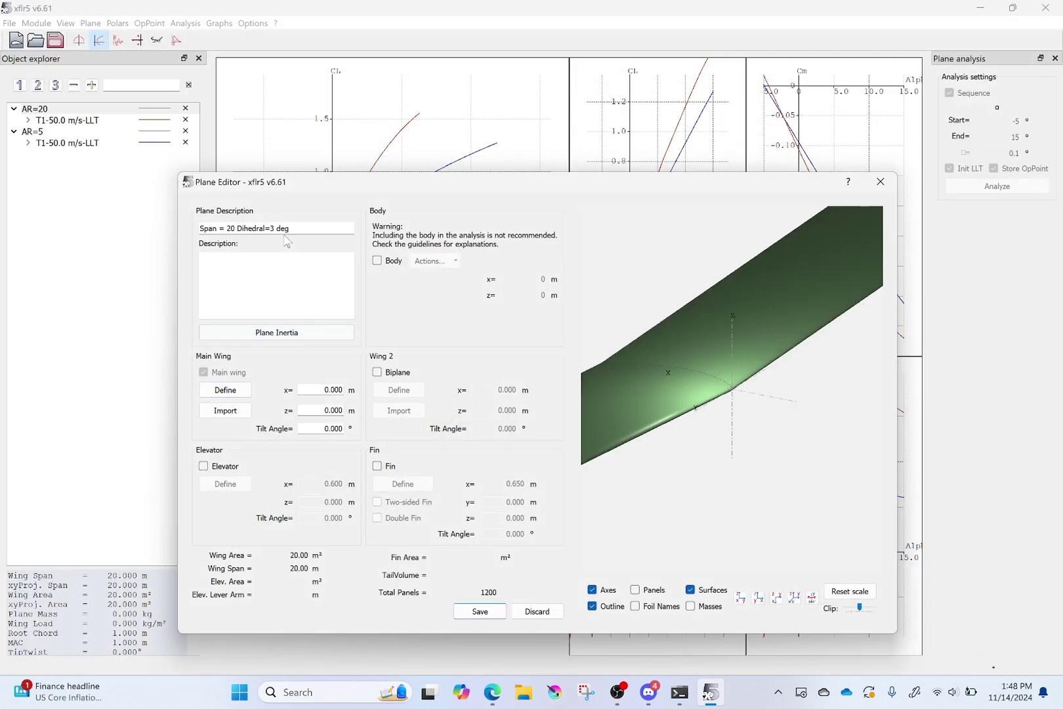
{"action": "left_click", "coordinate": [467, 613]}
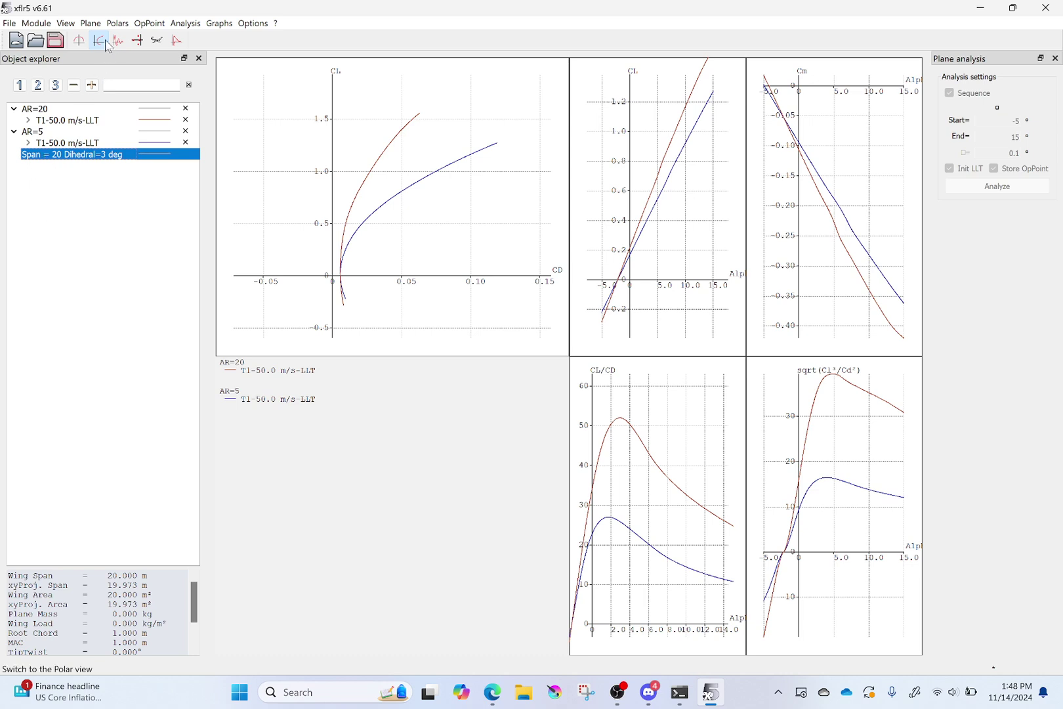
- Create another new plane named "Span = 20 Taper = 50%"
{"action": "left_click", "coordinate": [91, 25]}
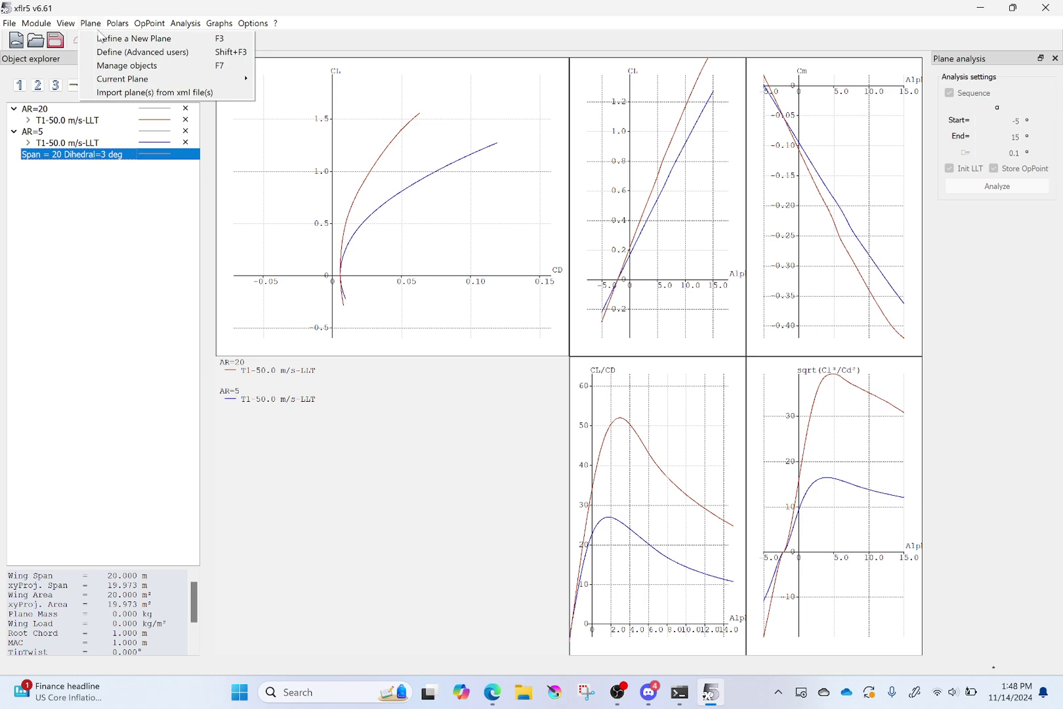
{"action": "left_click", "coordinate": [107, 41]}
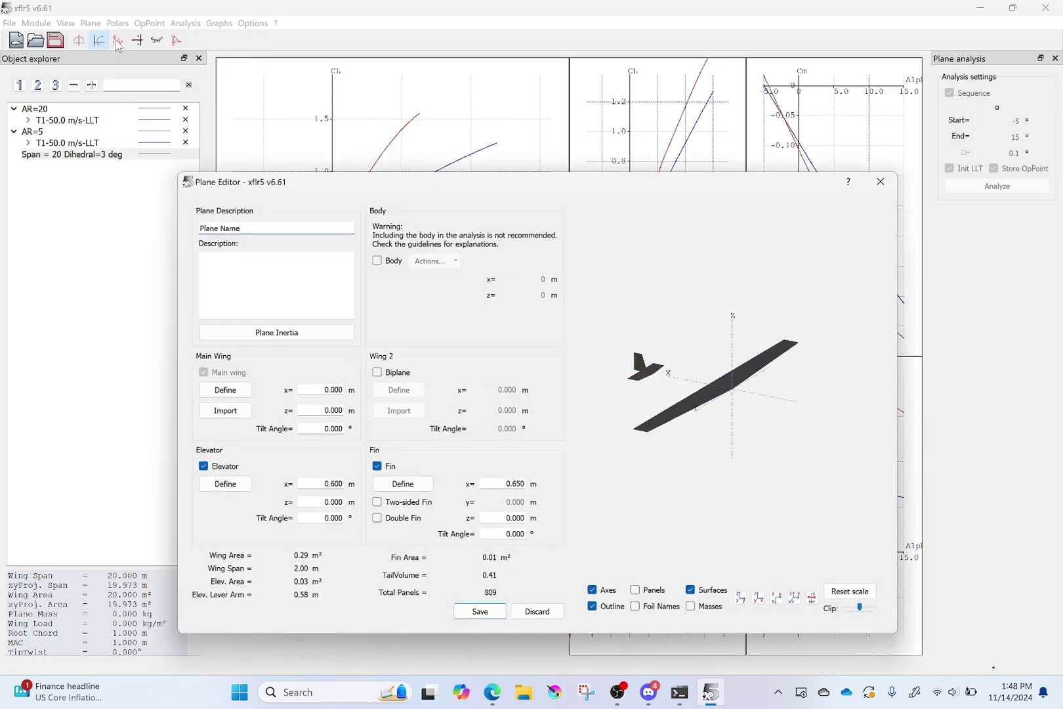
{"action": "left_click_drag", "start_coordinate": [265, 231], "coordinate": [176, 227]}
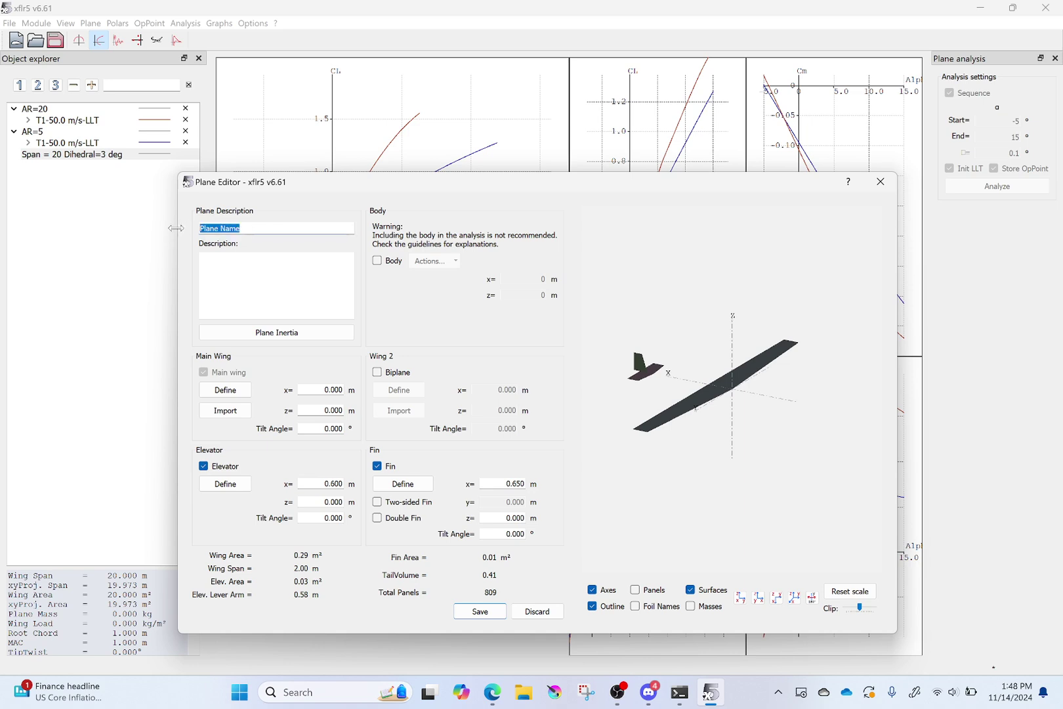
{"action": "type", "text": "Span = 20 Taper = 50%"}
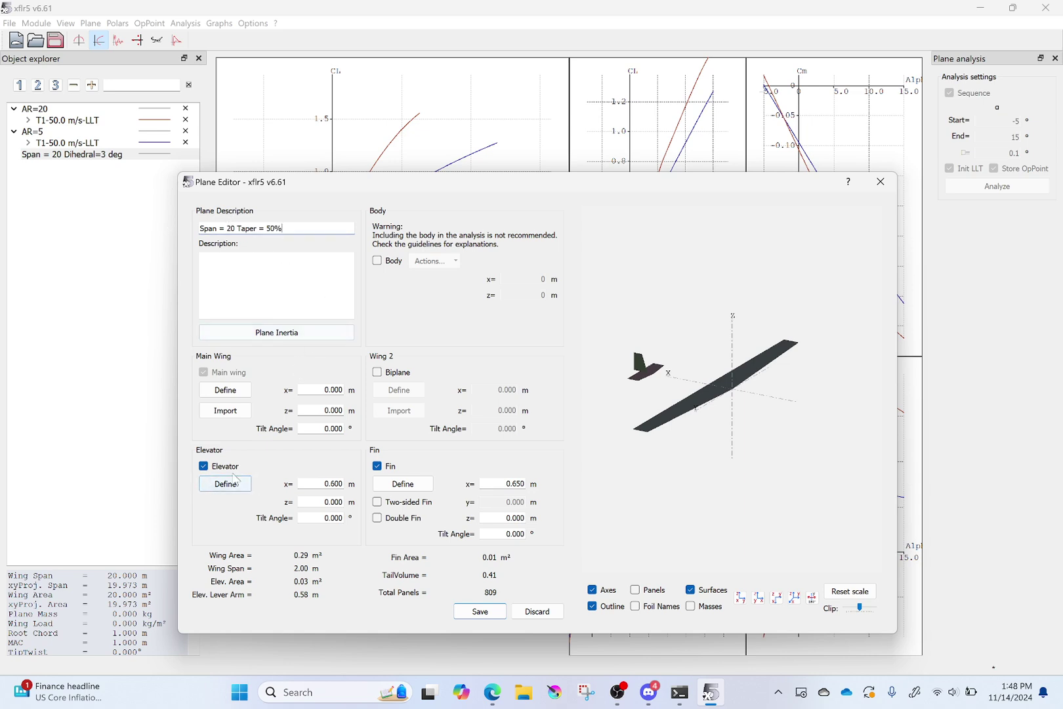
- Leave the elevator and fin out of the tapered plane, and set its main wing's tip section y position to 10 m
{"action": "left_click", "coordinate": [204, 466]}
{"action": "left_click", "coordinate": [378, 466]}
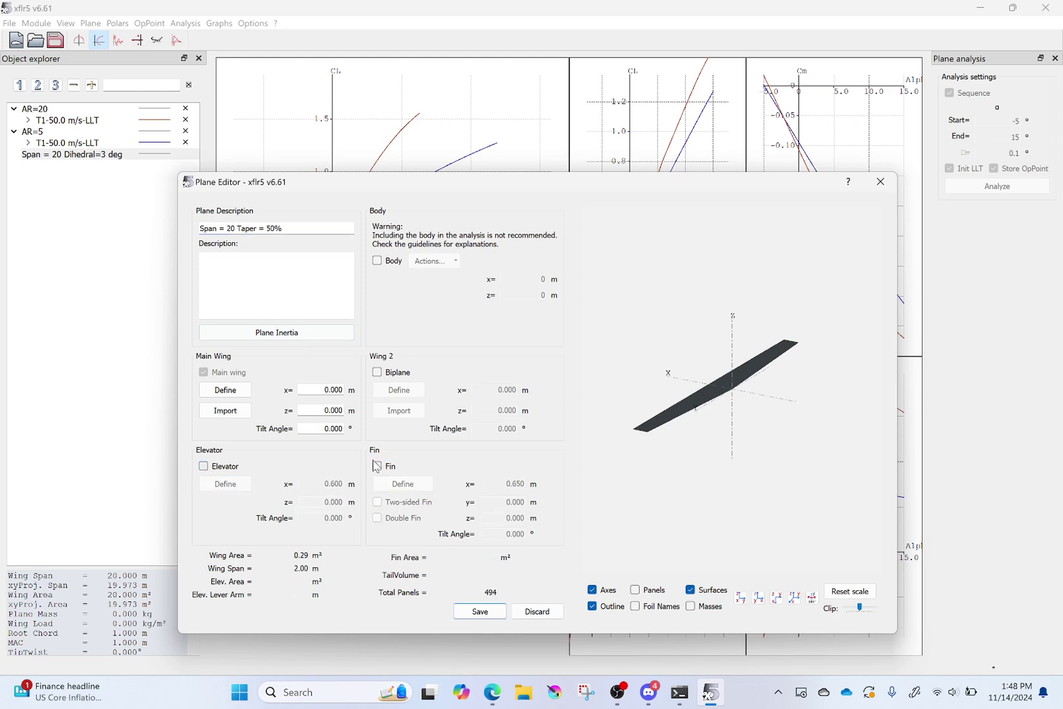
{"action": "left_click", "coordinate": [223, 391]}
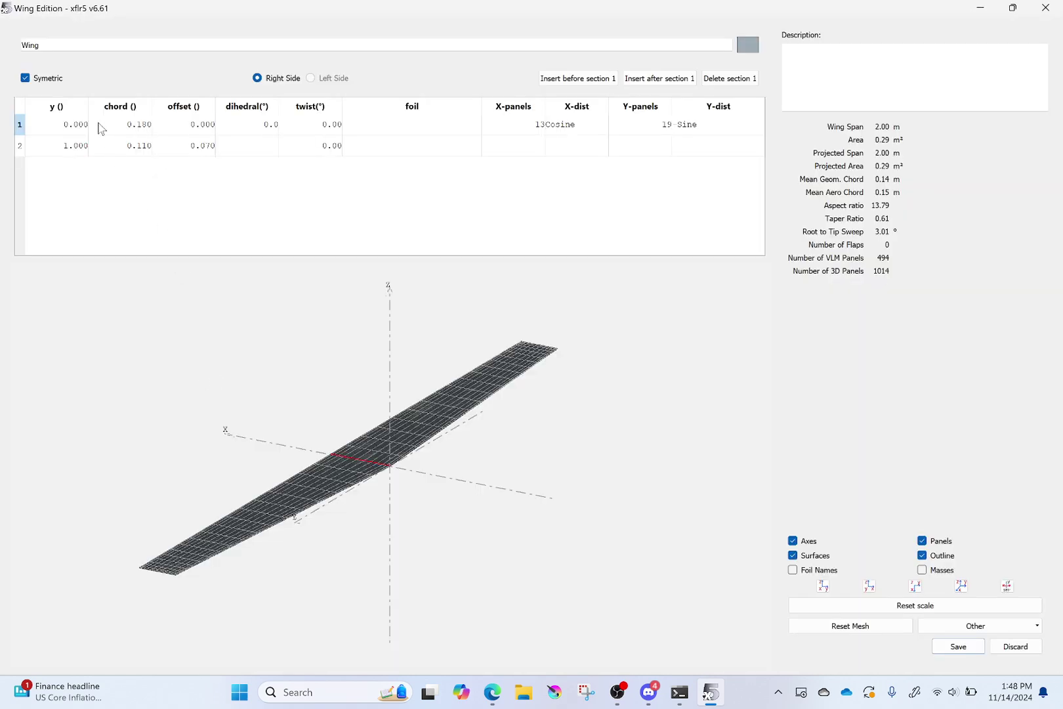
{"action": "double_click", "coordinate": [69, 145]}
{"action": "type", "text": "10"}
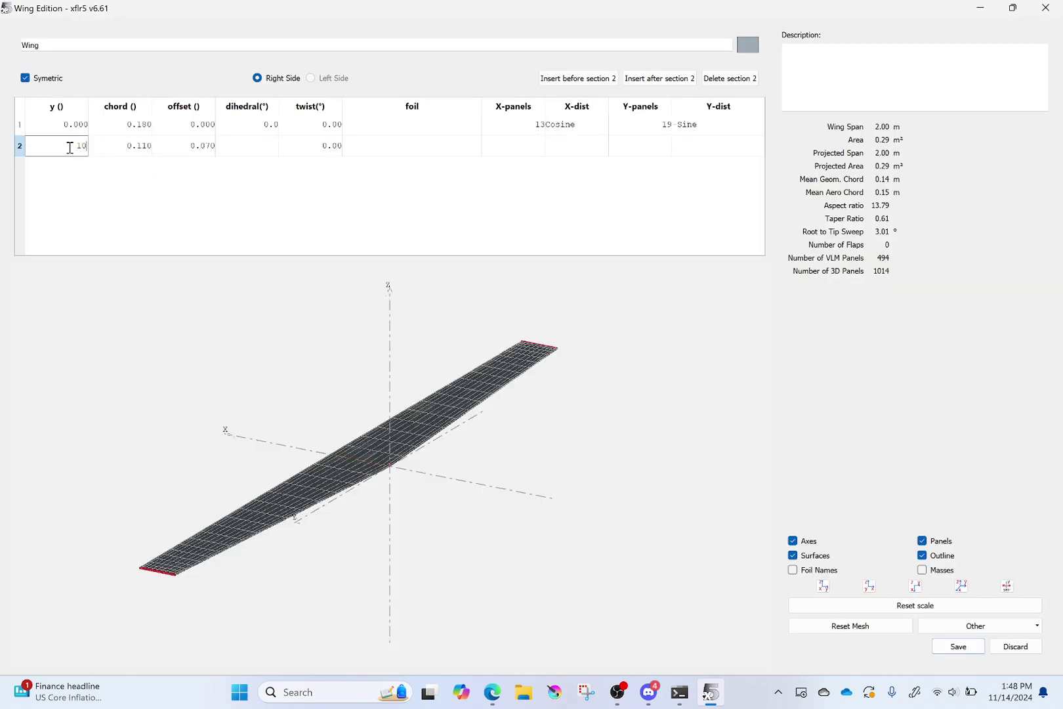
{"action": "key", "text": "Return"}
- Taper the wing by setting the root chord to 1 m and the tip chord to 0.5 m
{"action": "double_click", "coordinate": [137, 124]}
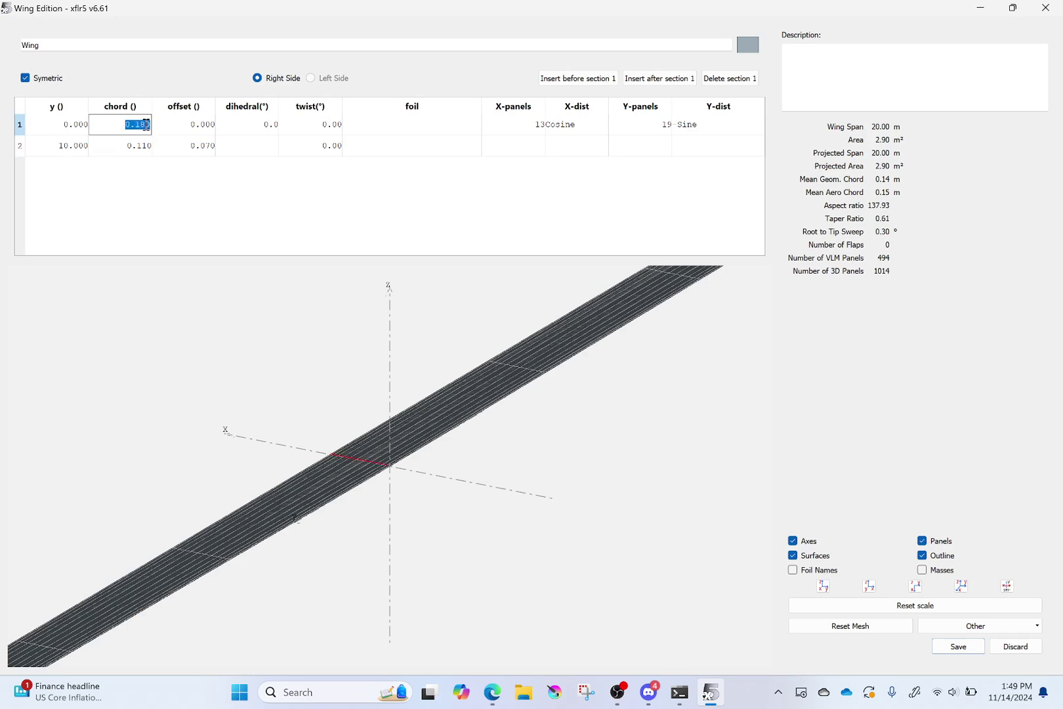
{"action": "type", "text": "1"}
{"action": "key", "text": "Return"}
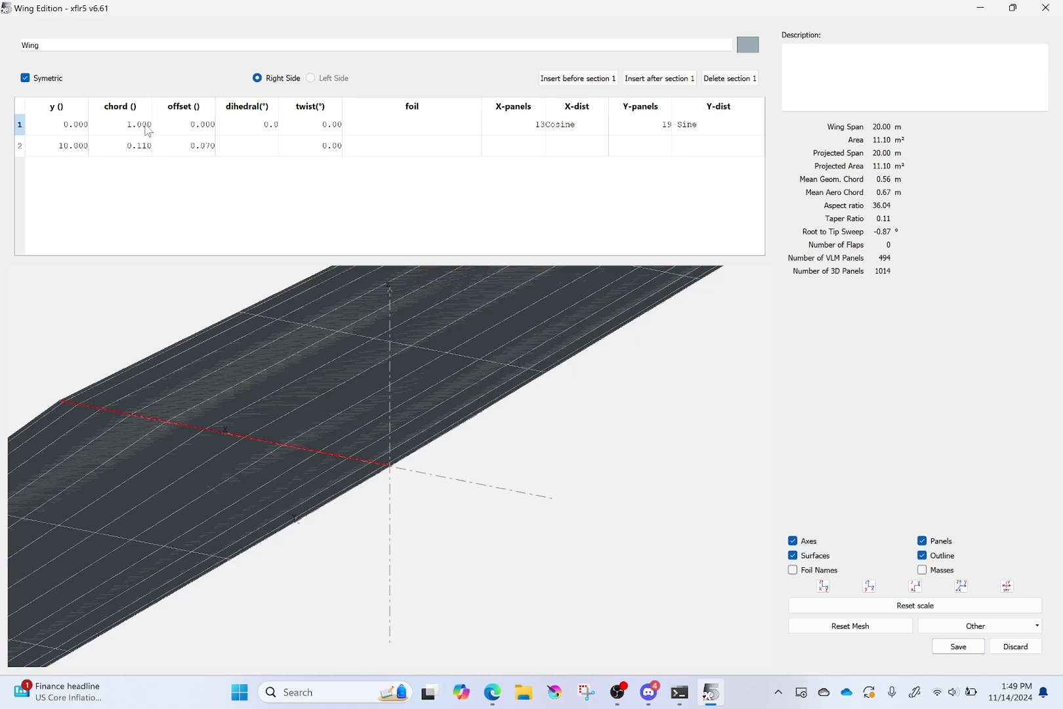
{"action": "double_click", "coordinate": [136, 151]}
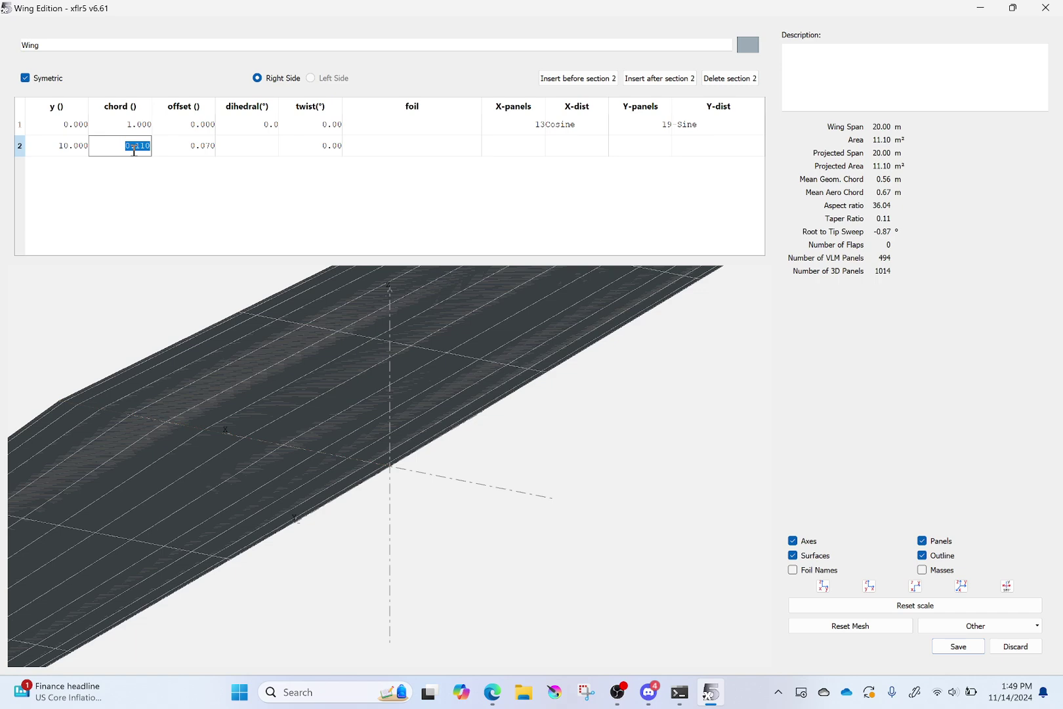
{"action": "type", "text": "0.5"}
{"action": "key", "text": "Return"}
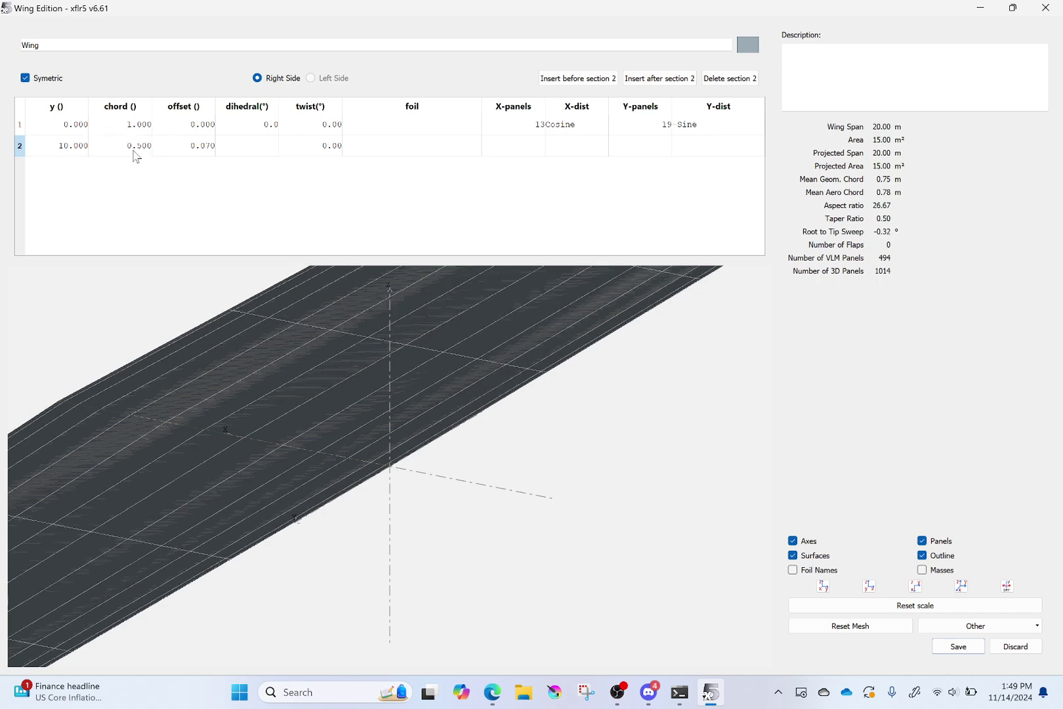
- Set the tapered wing's tip section offset to 0
{"action": "double_click", "coordinate": [180, 145]}
{"action": "type", "text": "0"}
{"action": "key", "text": "Return"}
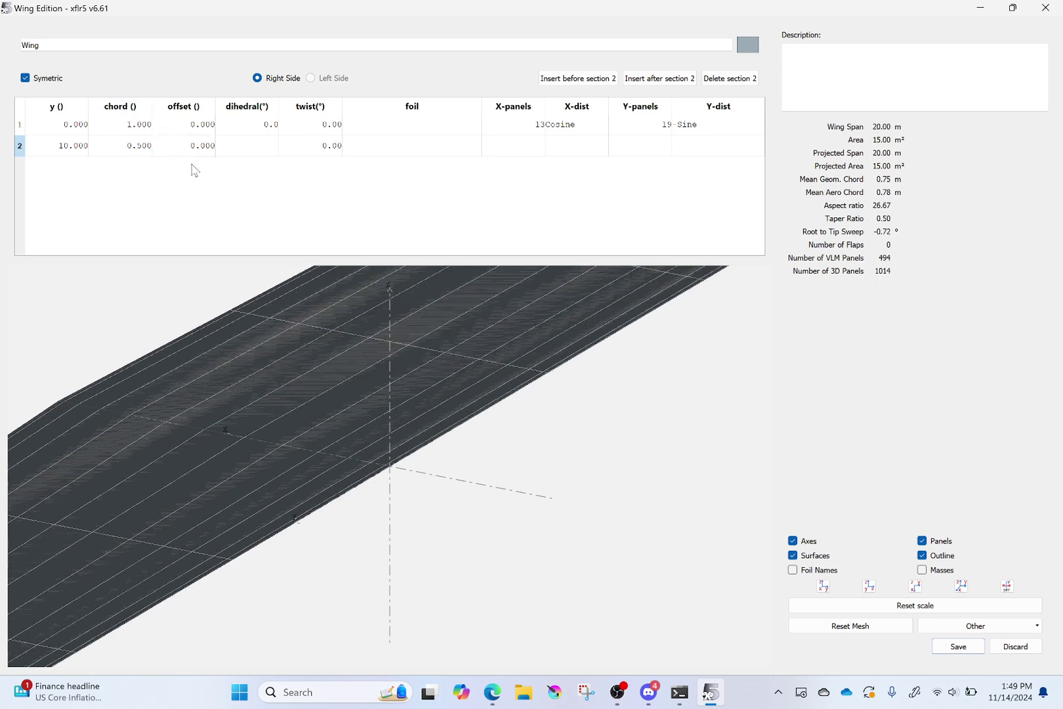
- Set the tapered wing's tip section offset to 0.25 m
{"action": "scroll", "coordinate": [489, 349], "scroll_direction": "down", "scroll_amount": 5}
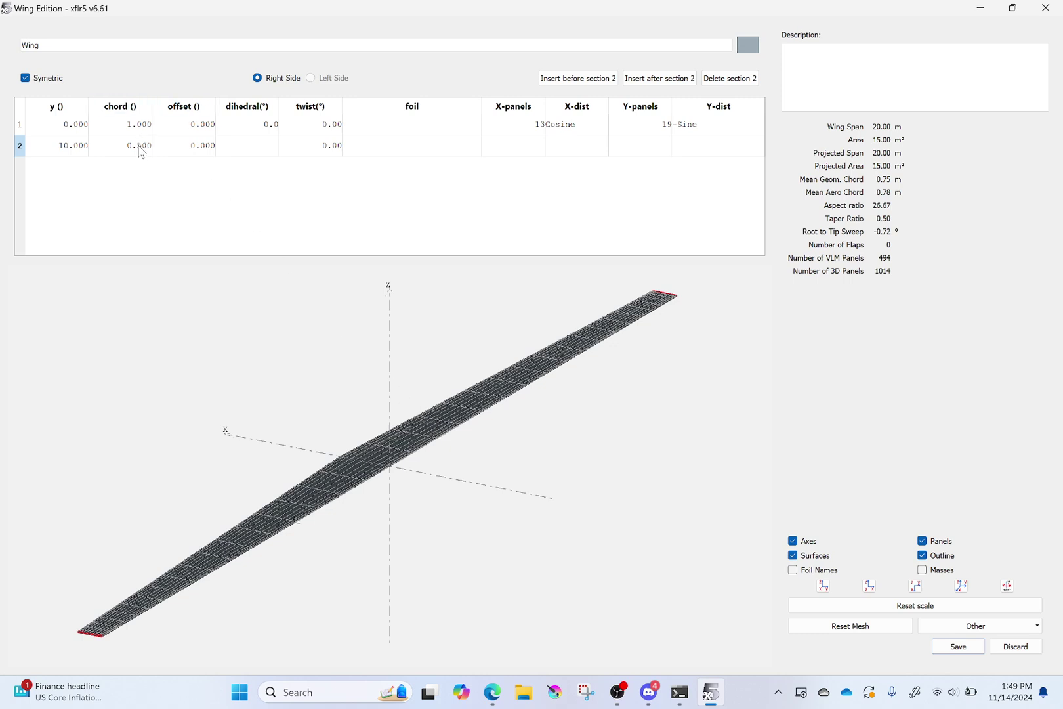
{"action": "double_click", "coordinate": [204, 151]}
{"action": "type", "text": "25"}
{"action": "key", "text": "Return"}
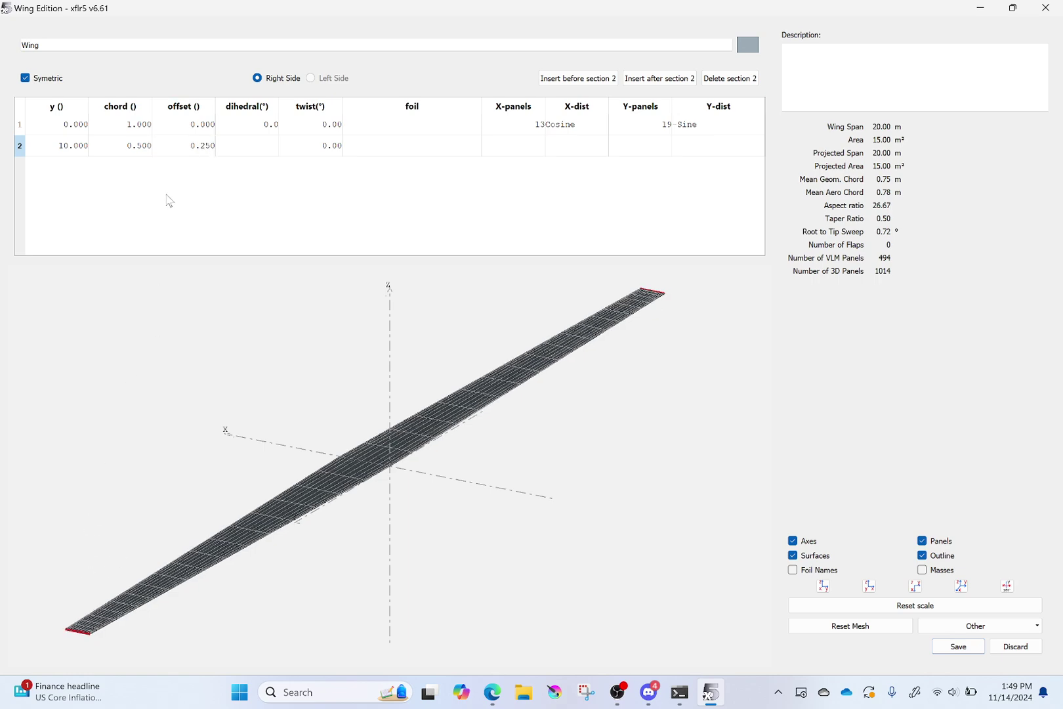
{"action": "left_click", "coordinate": [271, 451]}
{"action": "left_click_drag", "start_coordinate": [270, 452], "coordinate": [374, 486]}
{"action": "left_click_drag", "start_coordinate": [408, 551], "coordinate": [333, 486]}
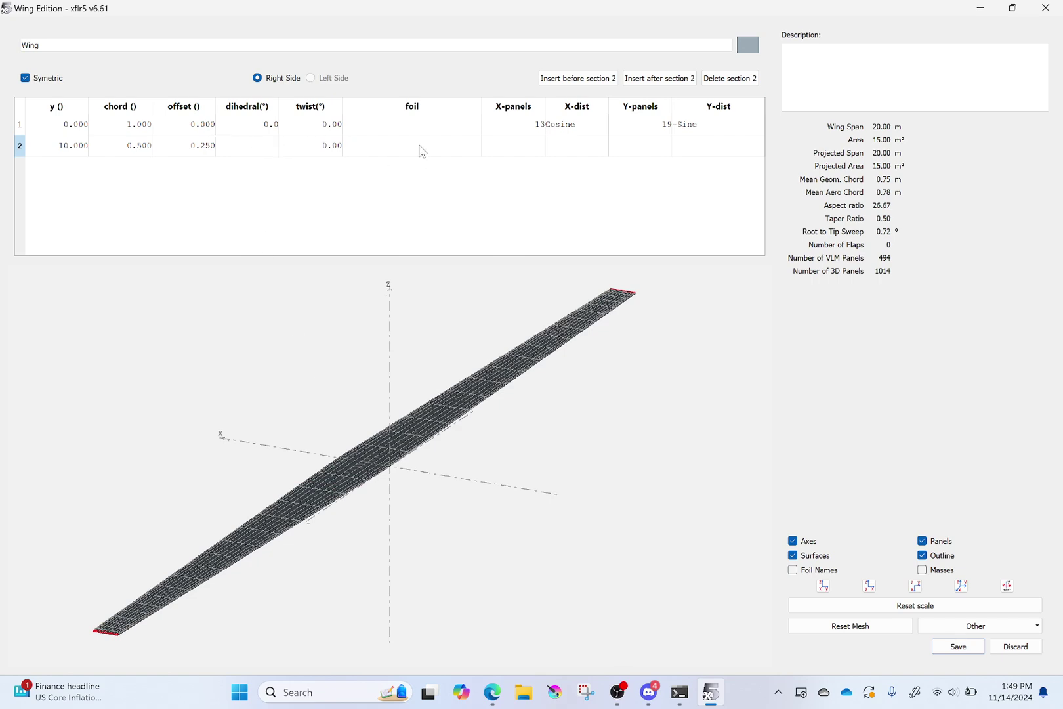
- Assign the NACA 2412 foil to the root and tip sections of the tapered wing
{"action": "left_click", "coordinate": [402, 128]}
{"action": "left_click", "coordinate": [381, 146]}
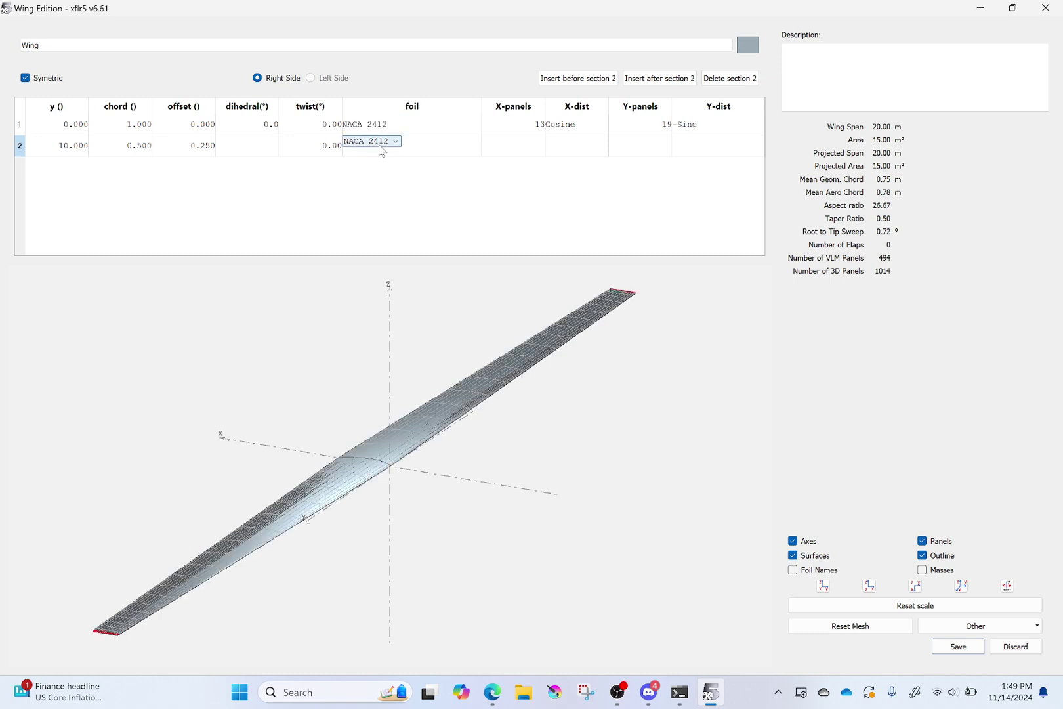
{"action": "left_click", "coordinate": [389, 176]}
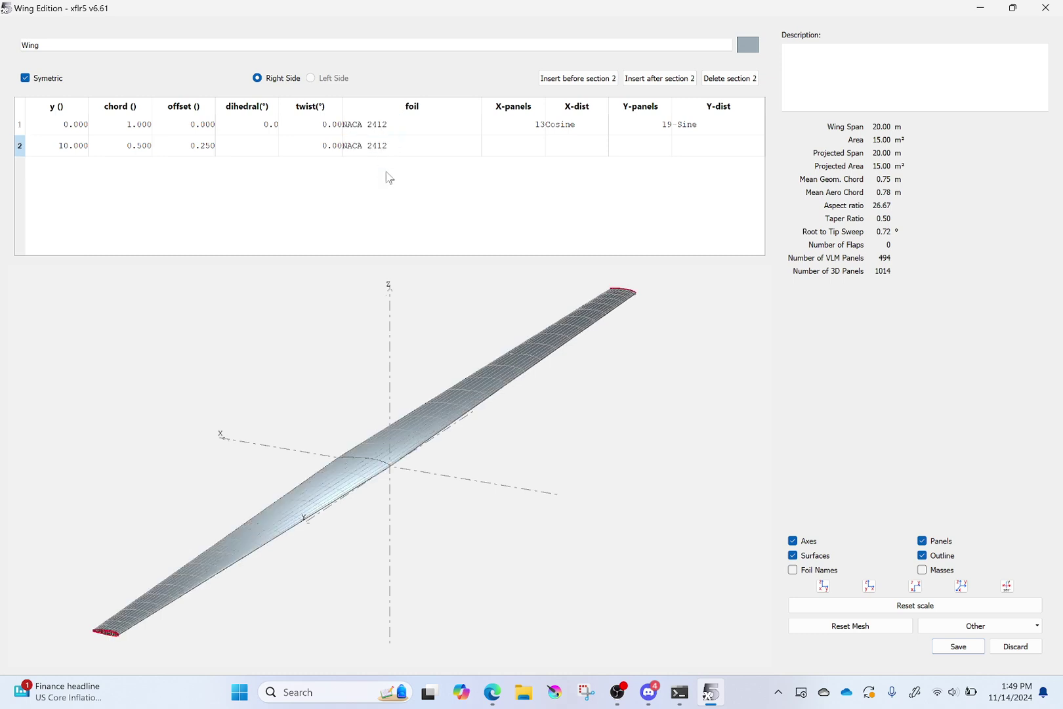
- Mesh the tapered wing with 20 X-panels and 30 Y-panels, and save the wing and its plane
{"action": "double_click", "coordinate": [529, 125]}
{"action": "type", "text": "20"}
{"action": "key", "text": "Return"}
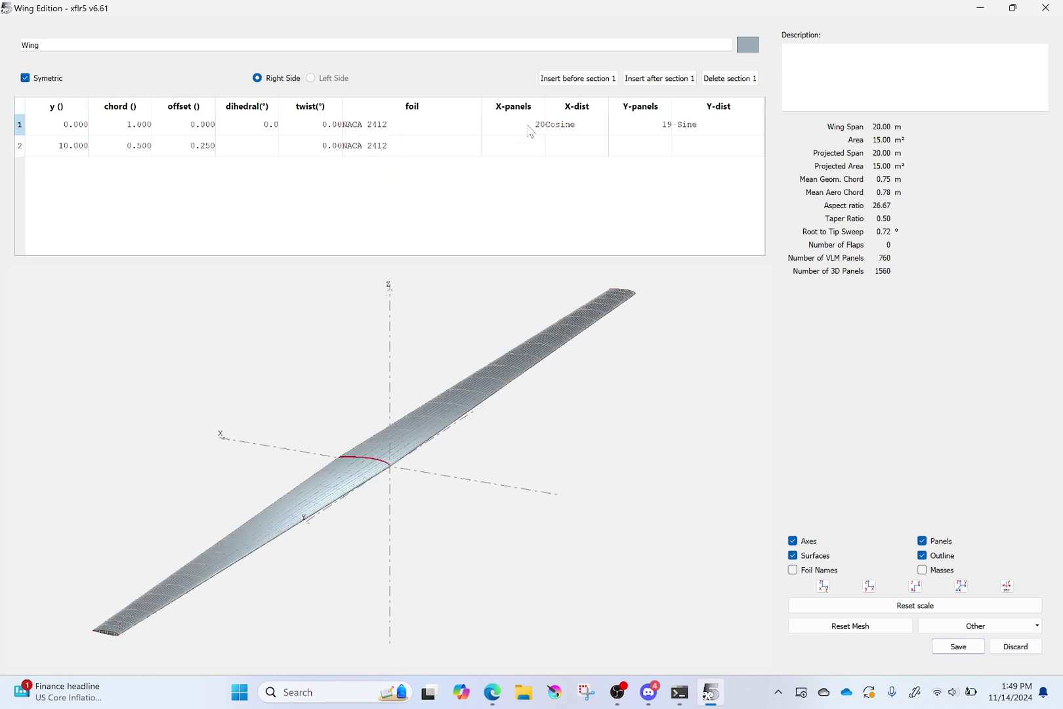
{"action": "double_click", "coordinate": [645, 126]}
{"action": "type", "text": "30"}
{"action": "key", "text": "Return"}
{"action": "left_click", "coordinate": [960, 647]}
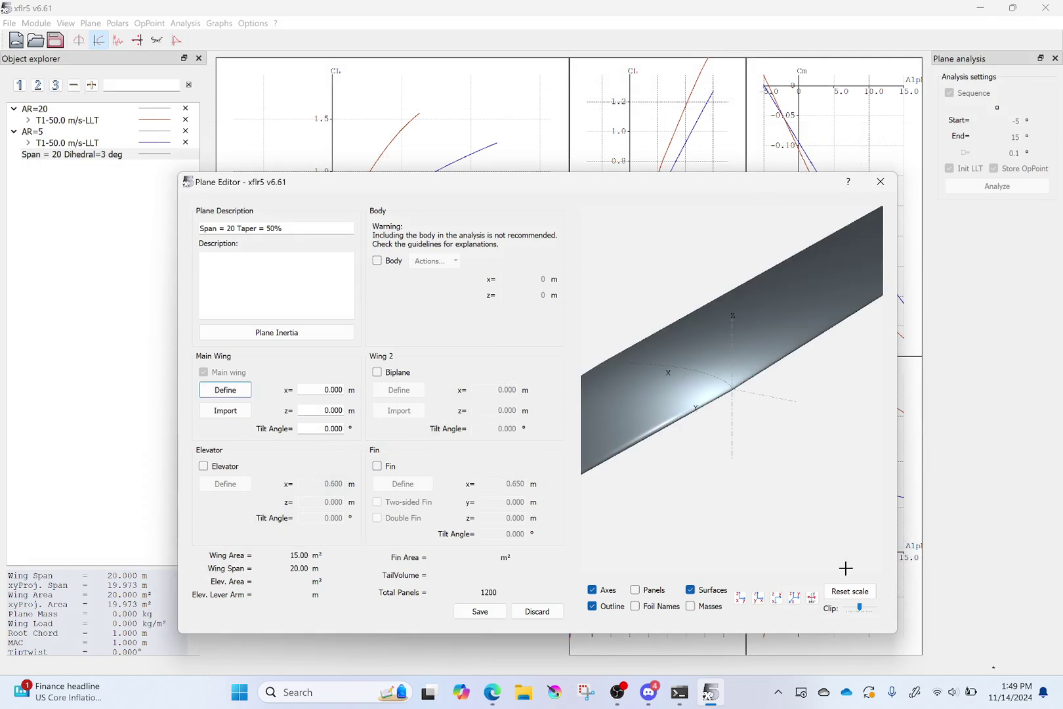
{"action": "left_click", "coordinate": [480, 611]}
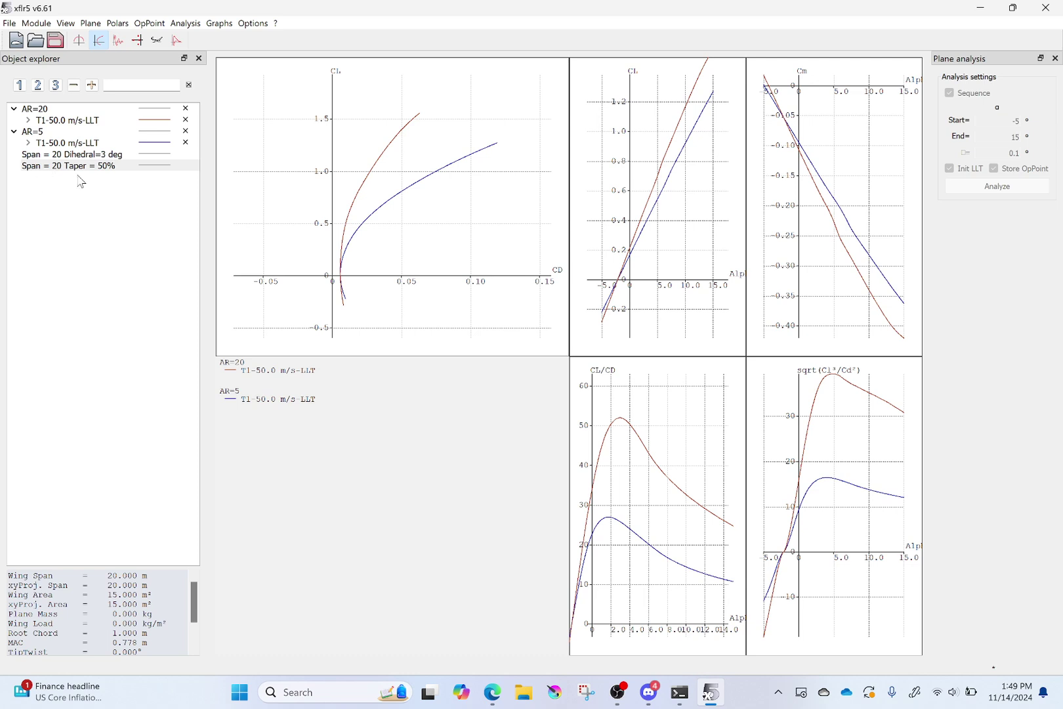
- Create a new plane named "Span = 20 Twist = 2 deg"
{"action": "left_click", "coordinate": [90, 28]}
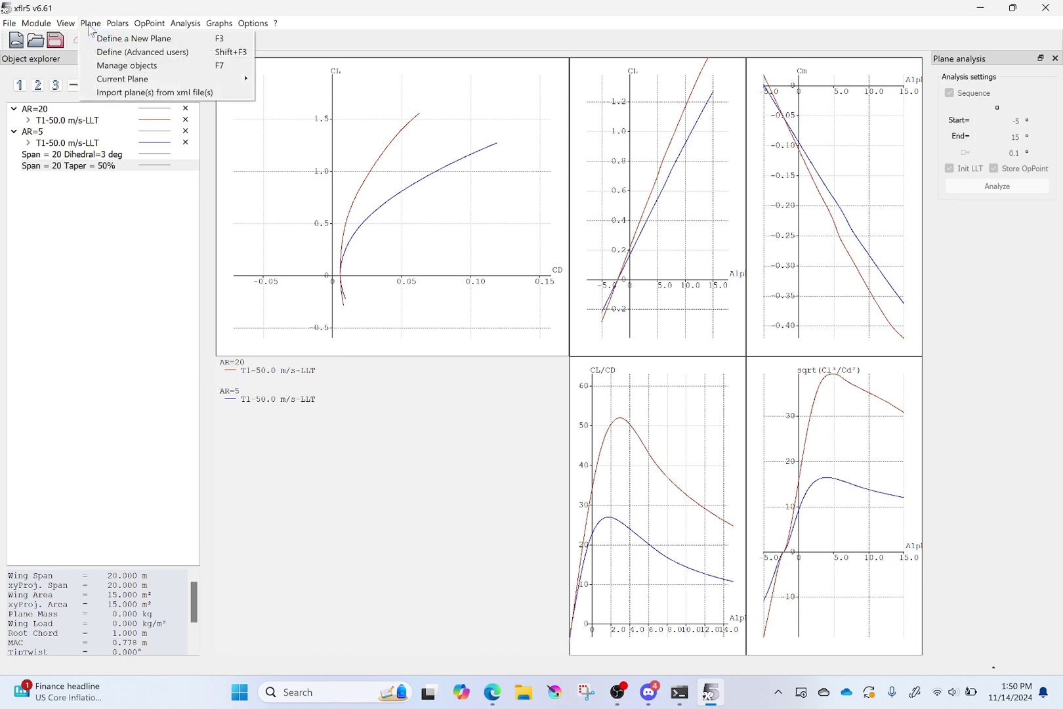
{"action": "left_click", "coordinate": [125, 39]}
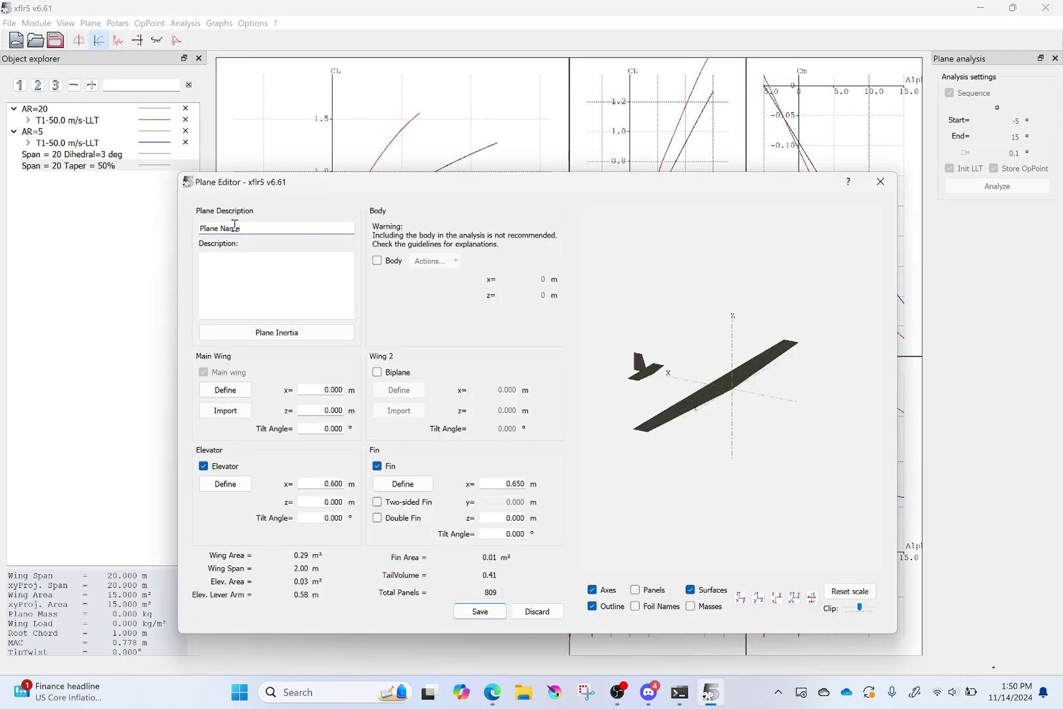
{"action": "key", "text": "BackSpace"}
{"action": "key", "text": "BackSpace"}
{"action": "key", "text": "BackSpace"}
{"action": "key", "text": "BackSpace"}
{"action": "key", "text": "BackSpace"}
{"action": "key", "text": "BackSpace"}
{"action": "key", "text": "BackSpace"}
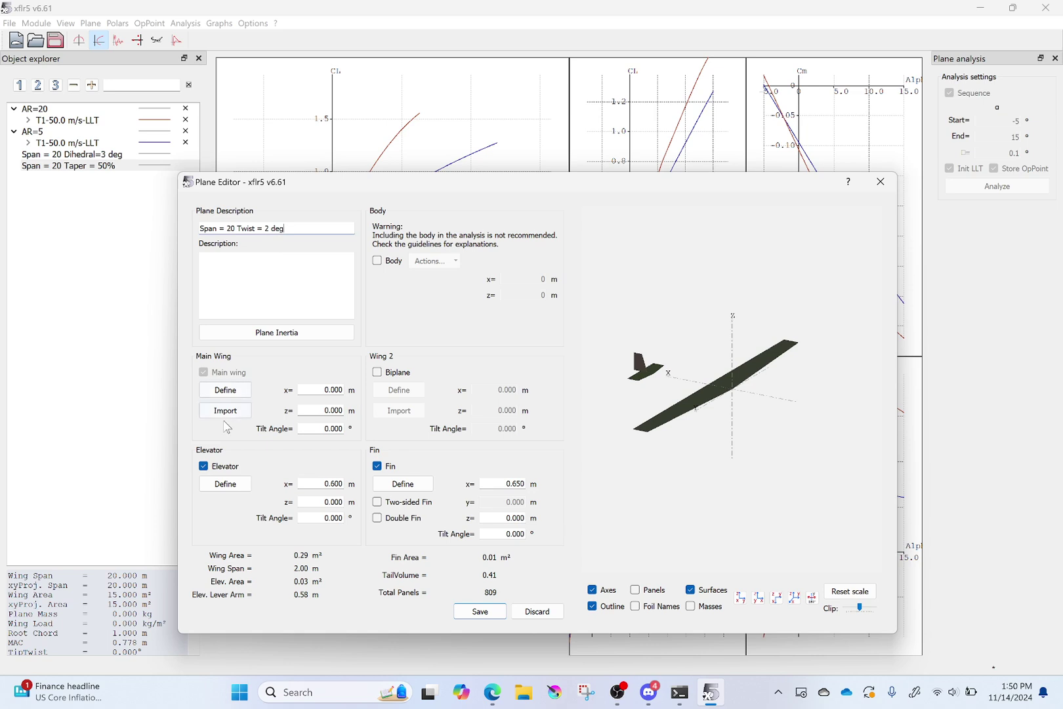
- Leave the elevator and fin out of the twisted plane, and set its main wing's tip section y position to 10 m
{"action": "left_click", "coordinate": [204, 466]}
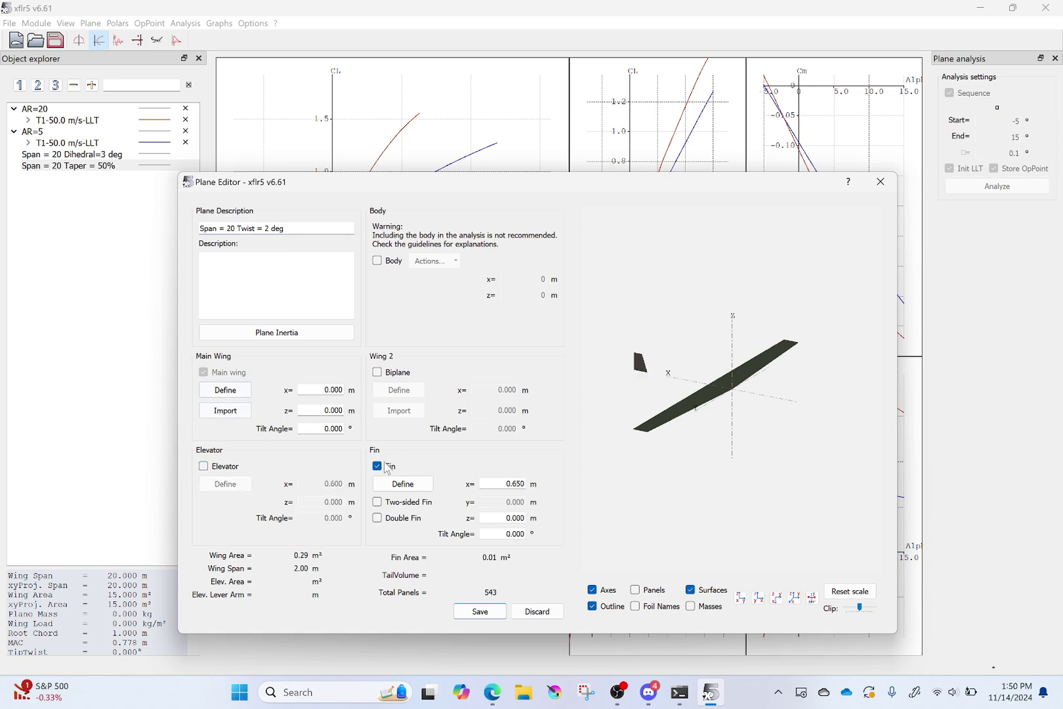
{"action": "left_click", "coordinate": [377, 467]}
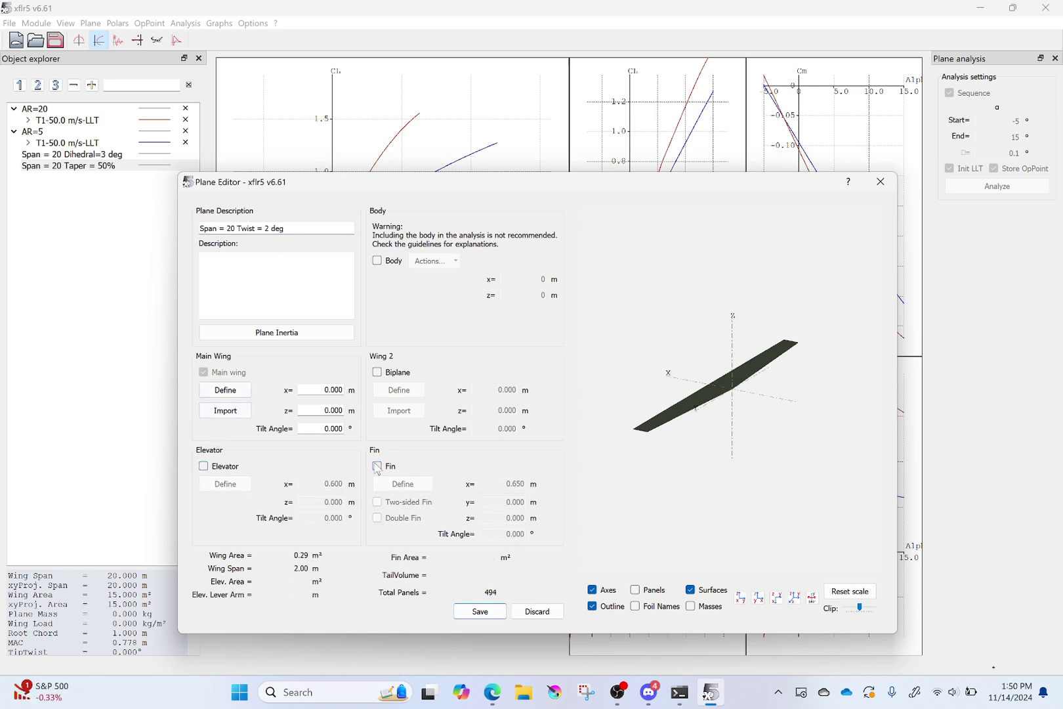
{"action": "left_click", "coordinate": [223, 394]}
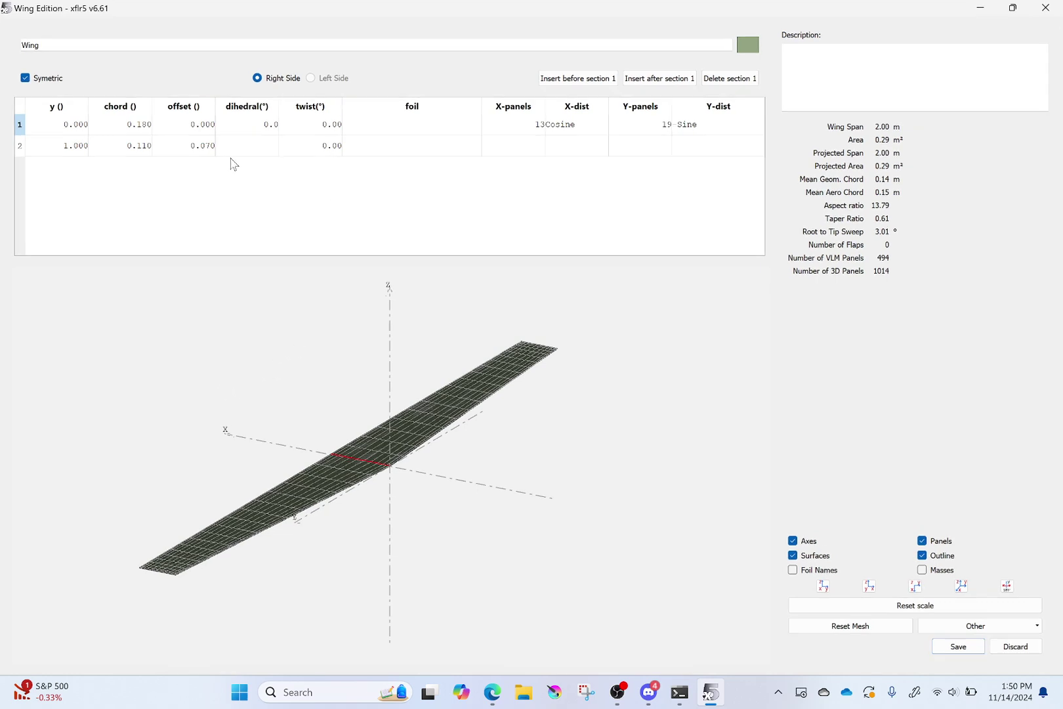
{"action": "double_click", "coordinate": [63, 145]}
{"action": "type", "text": "10"}
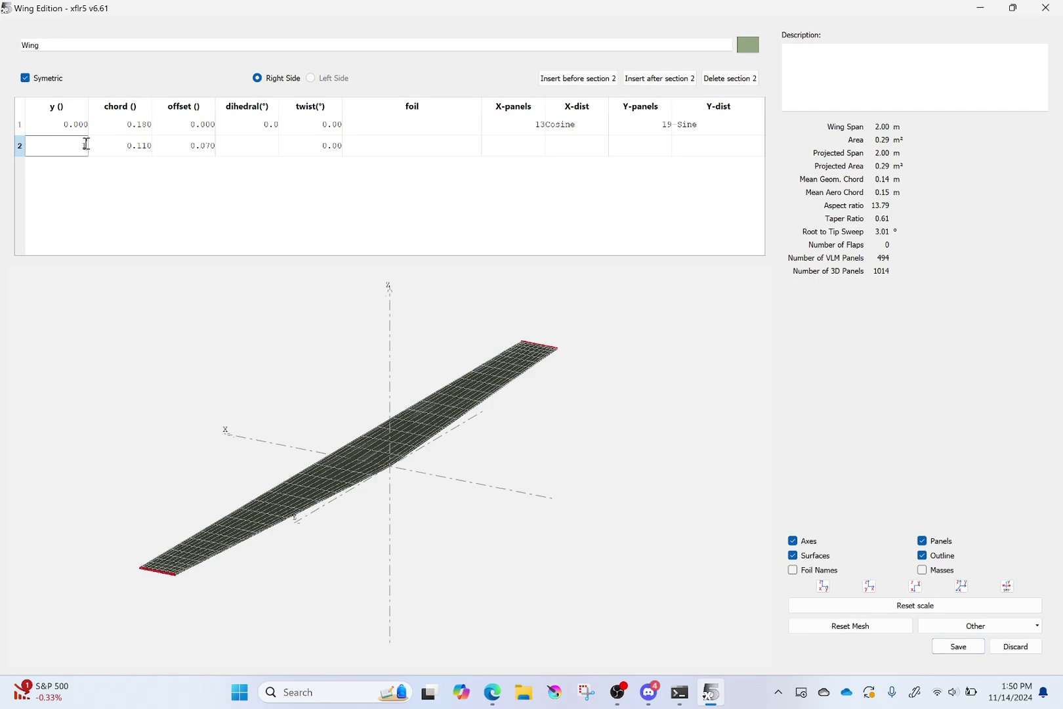
{"action": "key", "text": "Return"}
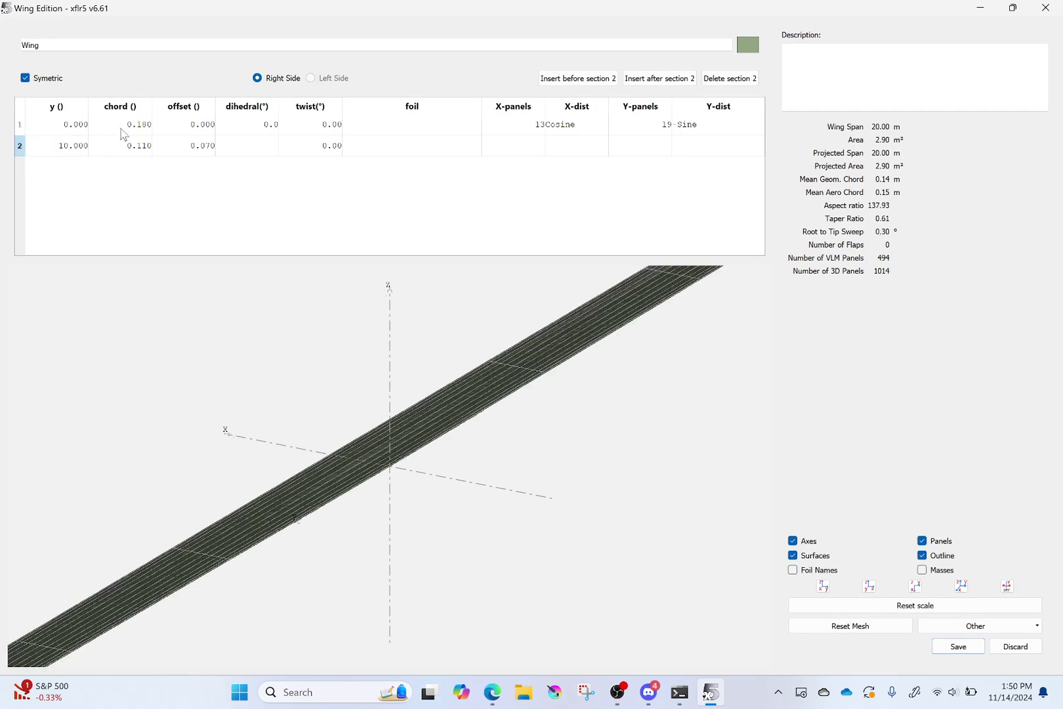
- Give the twisted plane's wing a 1 m chord at both root and tip, and a tip section offset of 0
{"action": "double_click", "coordinate": [143, 124]}
{"action": "type", "text": "1"}
{"action": "key", "text": "Return"}
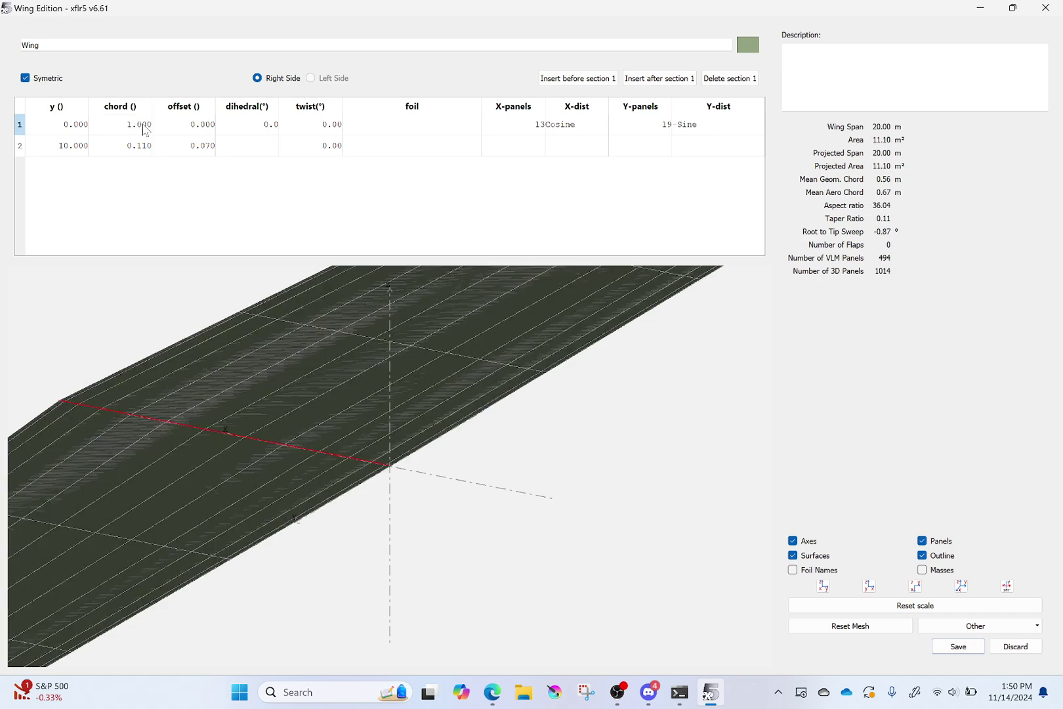
{"action": "double_click", "coordinate": [143, 145]}
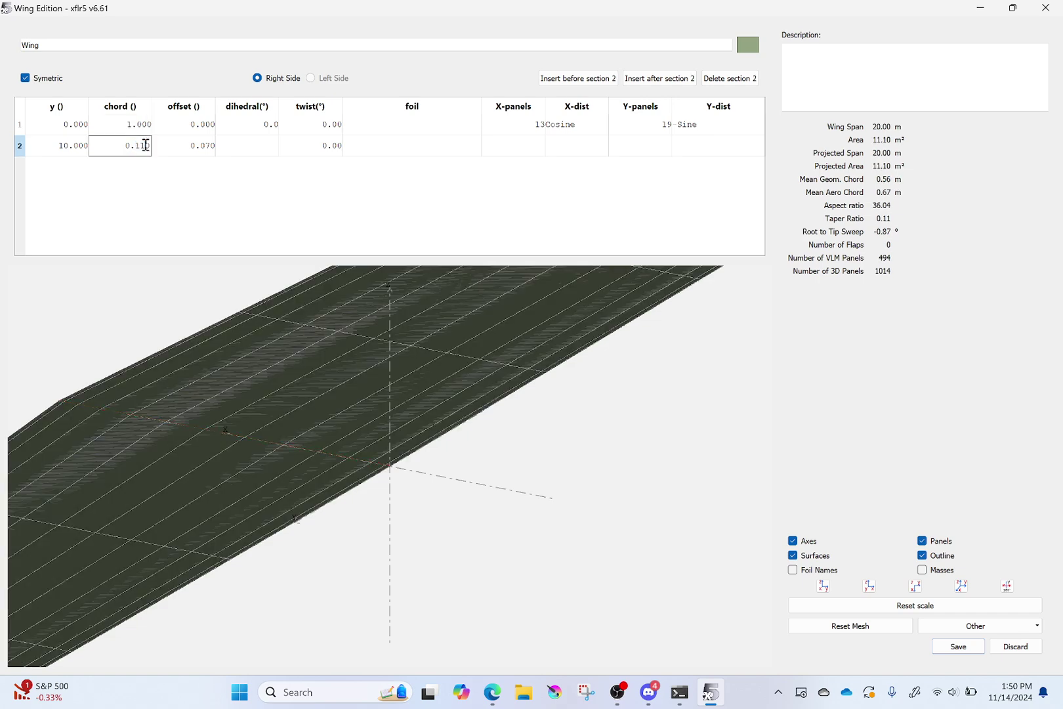
{"action": "type", "text": "1"}
{"action": "key", "text": "Return"}
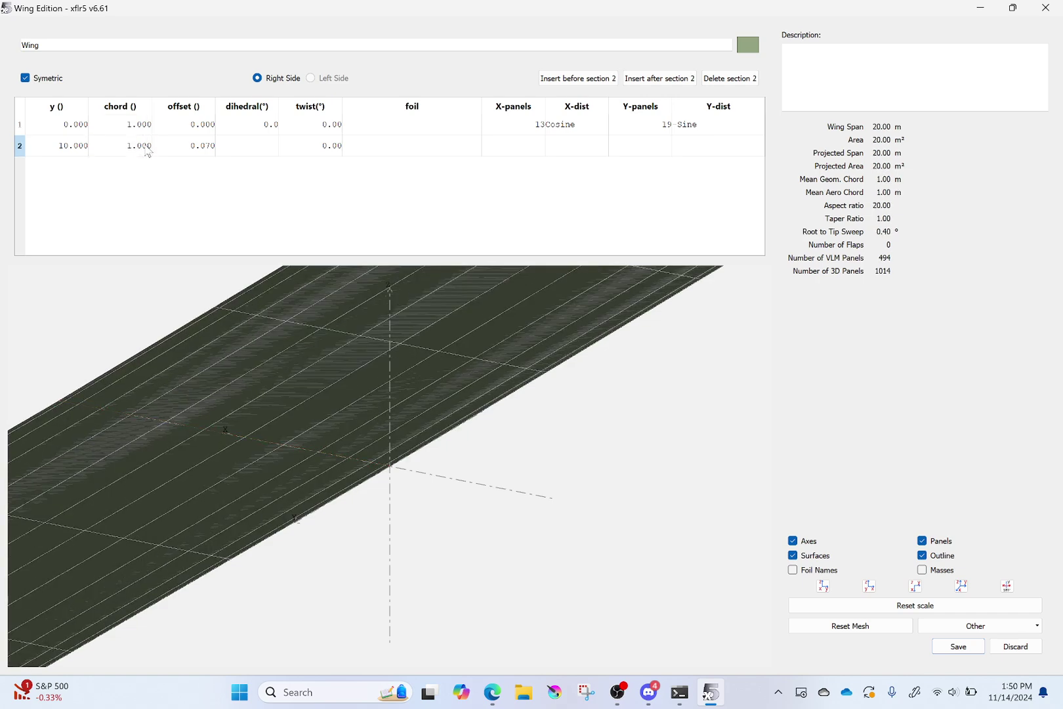
{"action": "double_click", "coordinate": [186, 147]}
{"action": "type", "text": "0"}
{"action": "key", "text": "Return"}
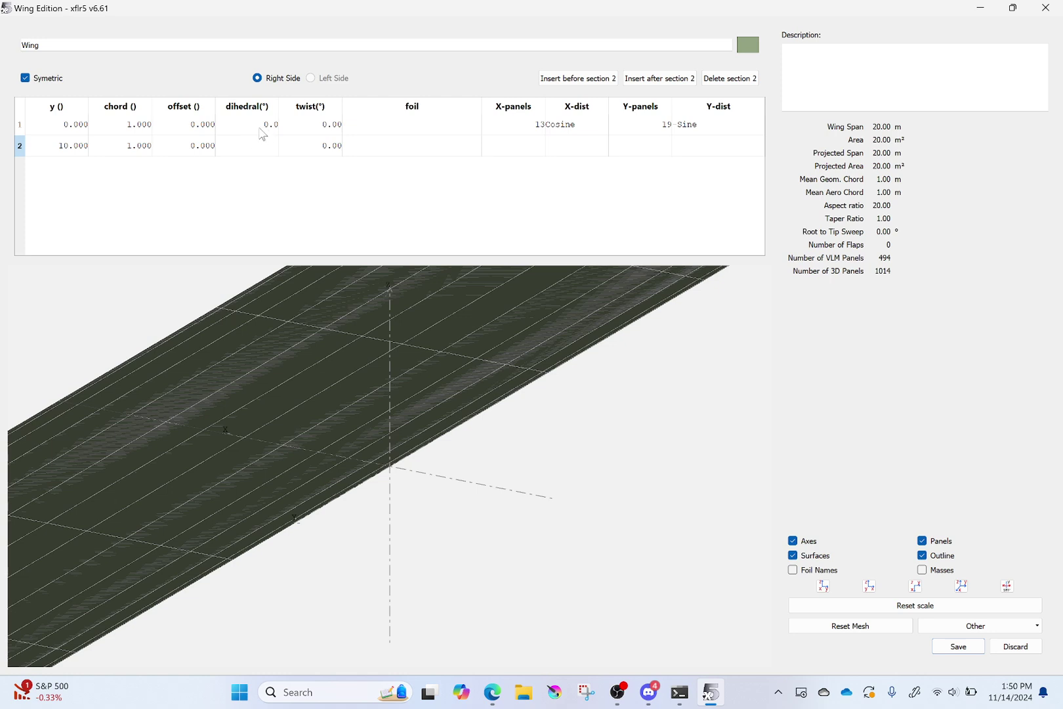
- Set the wing's tip section twist to 2 degrees and examine the wing from the side
{"action": "double_click", "coordinate": [325, 145]}
{"action": "type", "text": "2"}
{"action": "key", "text": "Return"}
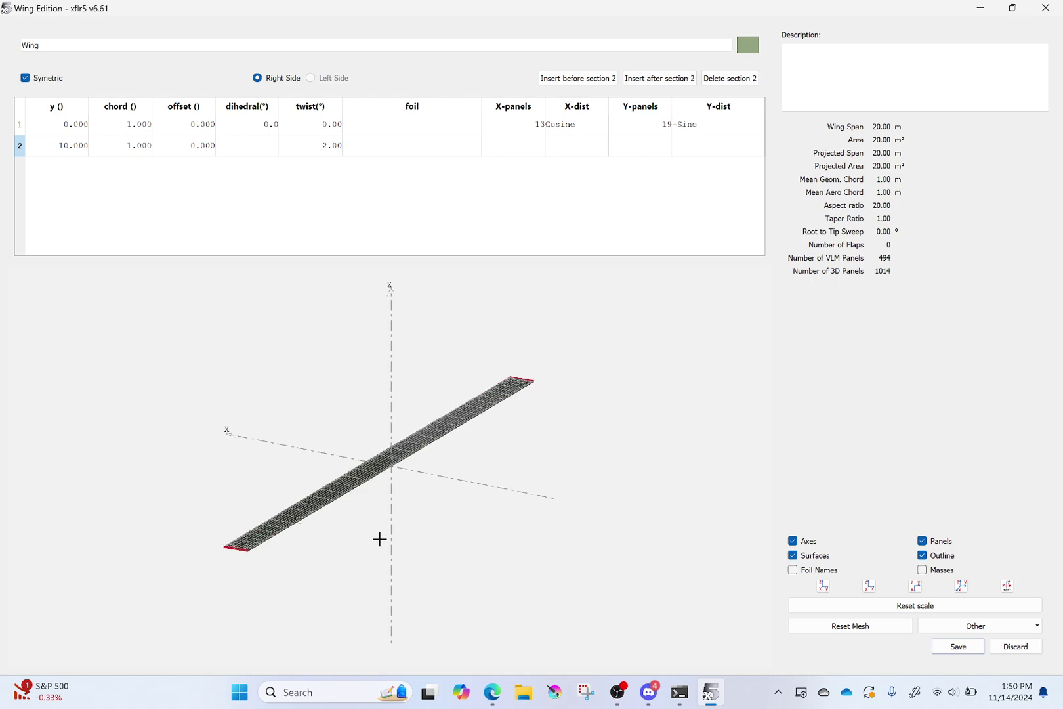
{"action": "left_click", "coordinate": [415, 496]}
{"action": "left_click_drag", "start_coordinate": [415, 496], "coordinate": [532, 416]}
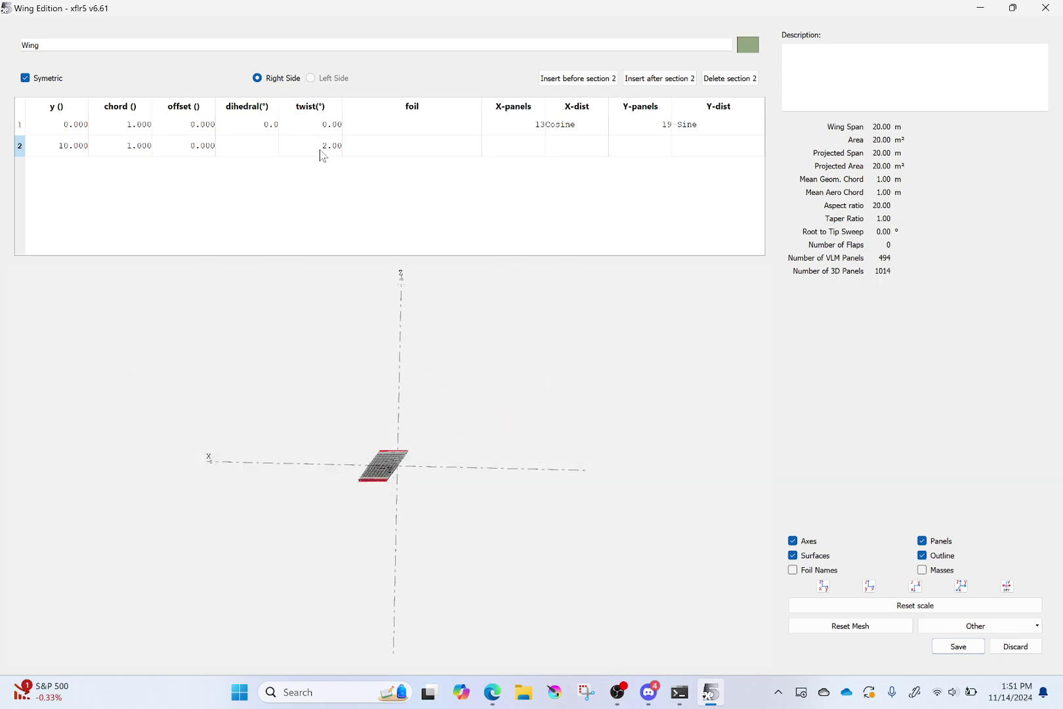
- Exaggerate the tip section twist to 20 degrees to examine the direction in which the wing twists
{"action": "double_click", "coordinate": [319, 145]}
{"action": "type", "text": "20"}
{"action": "key", "text": "Return"}
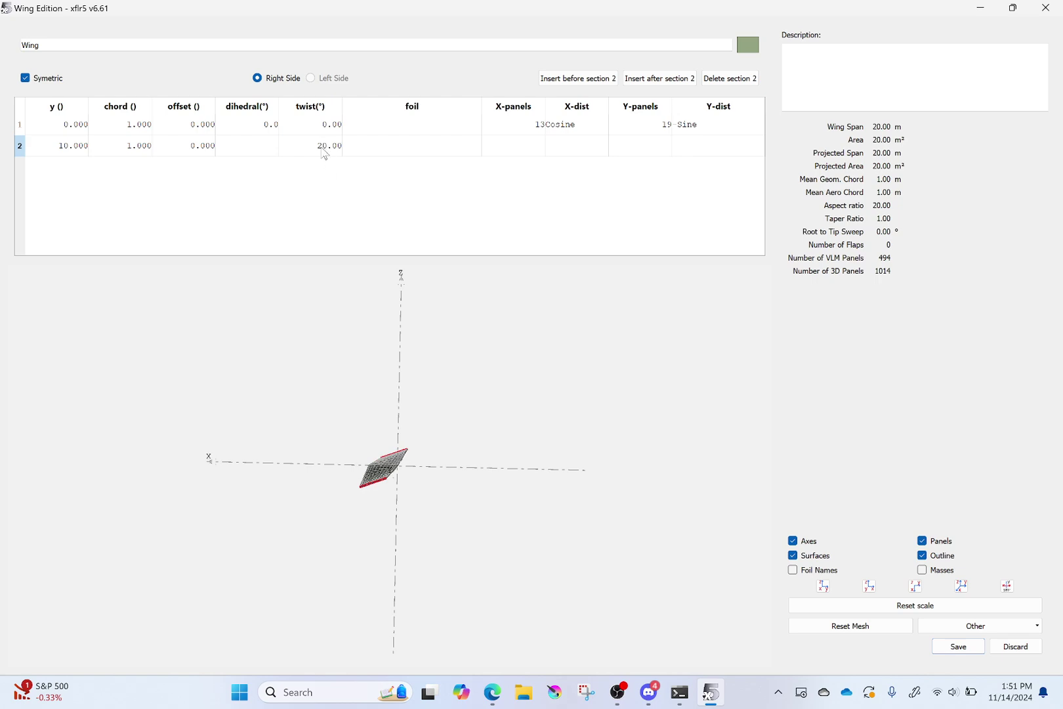
{"action": "left_click", "coordinate": [325, 154]}
{"action": "mouse_move", "coordinate": [420, 512]}
{"action": "left_mouse_down"}
{"action": "mouse_move", "coordinate": [463, 526]}
{"action": "mouse_move", "coordinate": [410, 508]}
{"action": "left_mouse_up"}
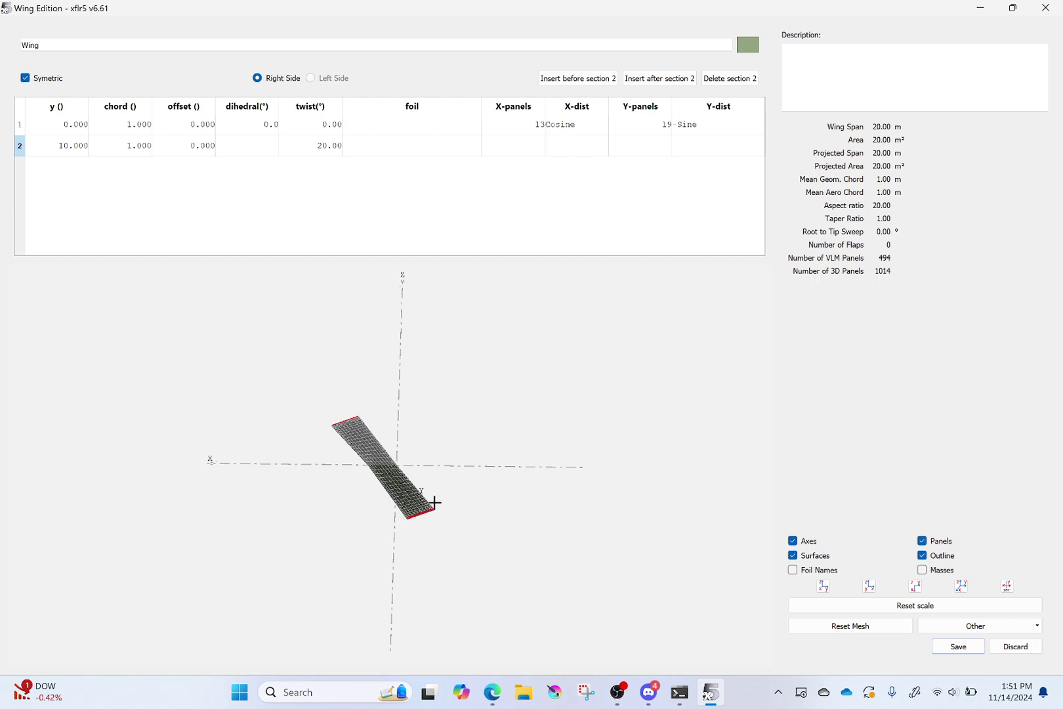
- Set the wing's tip section twist to -2 degrees
{"action": "double_click", "coordinate": [323, 145]}
{"action": "key", "text": "BackSpace"}
{"action": "type", "text": "-2"}
{"action": "key", "text": "Return"}
{"action": "left_click_drag", "start_coordinate": [470, 420], "coordinate": [419, 407]}
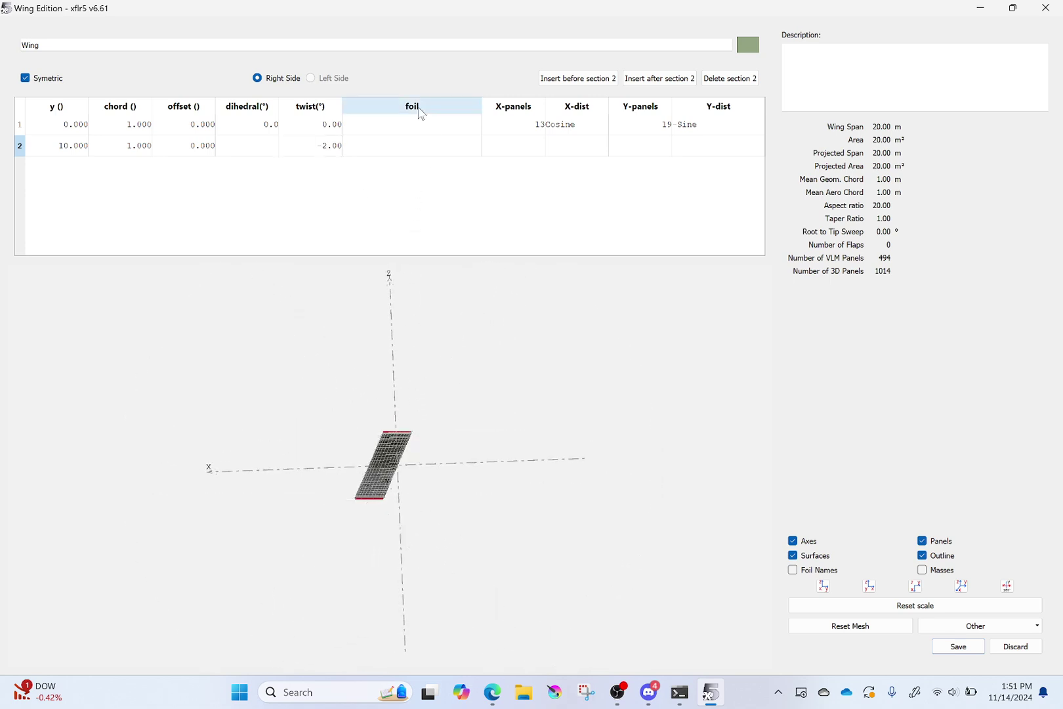
- Assign the NACA 2412 foil to the root and tip sections of the twisted wing
{"action": "left_click", "coordinate": [429, 126]}
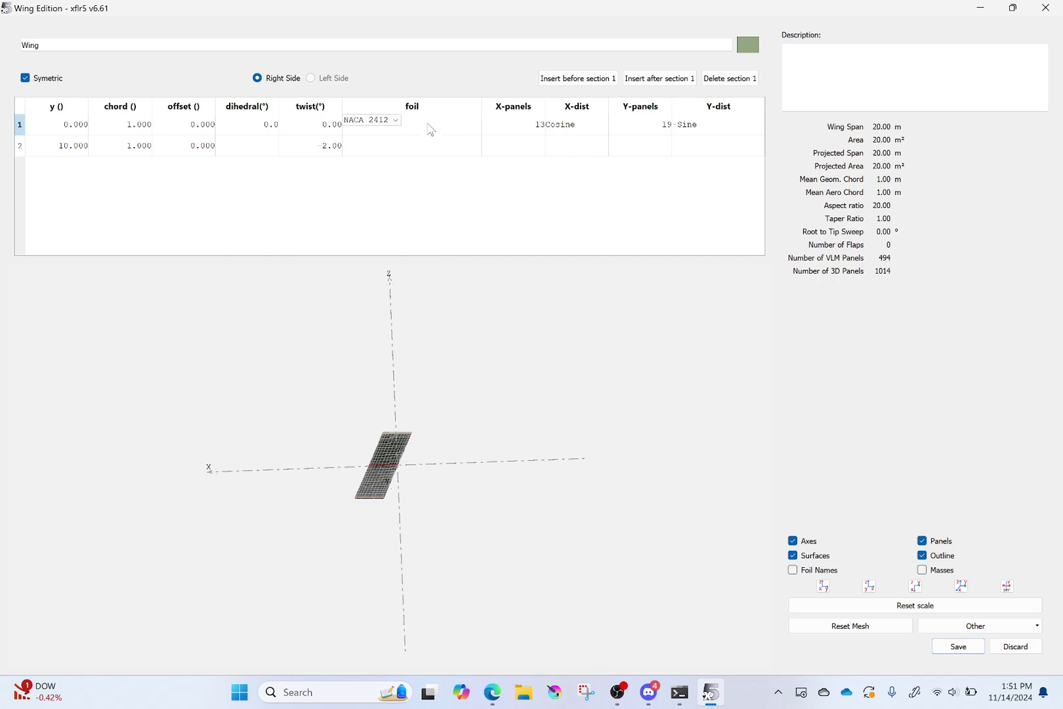
{"action": "left_click", "coordinate": [394, 148]}
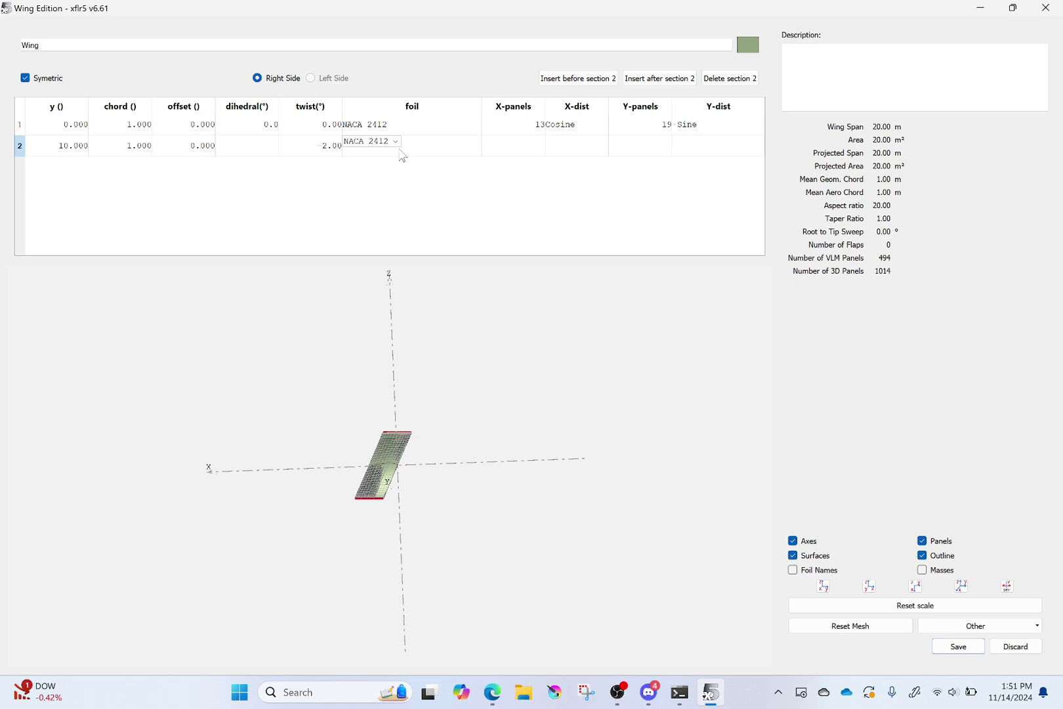
{"action": "left_click", "coordinate": [435, 160]}
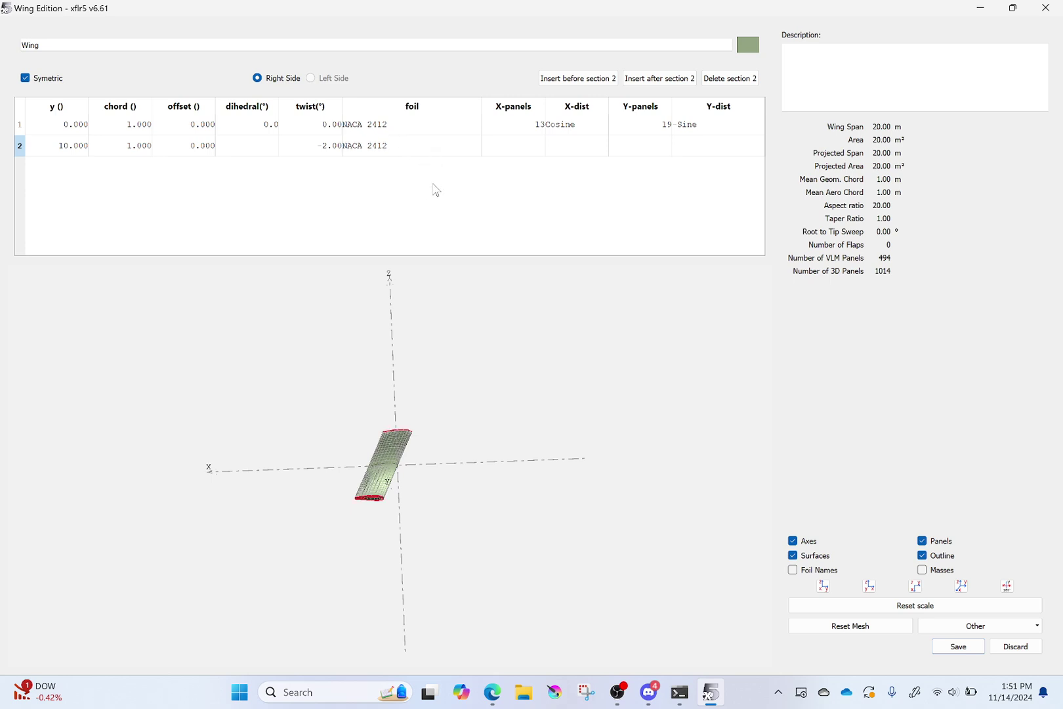
- Mesh the twisted wing with 20 X-panels and 30 Y-panels, and save the wing and its plane
{"action": "left_click", "coordinate": [532, 127]}
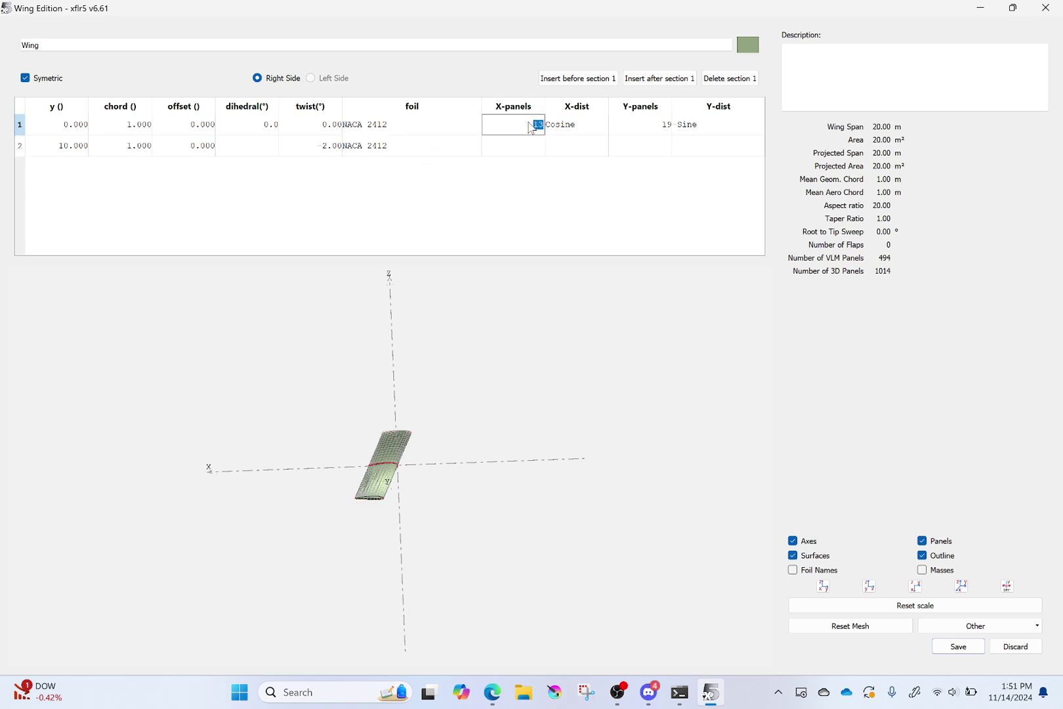
{"action": "key", "text": "Return"}
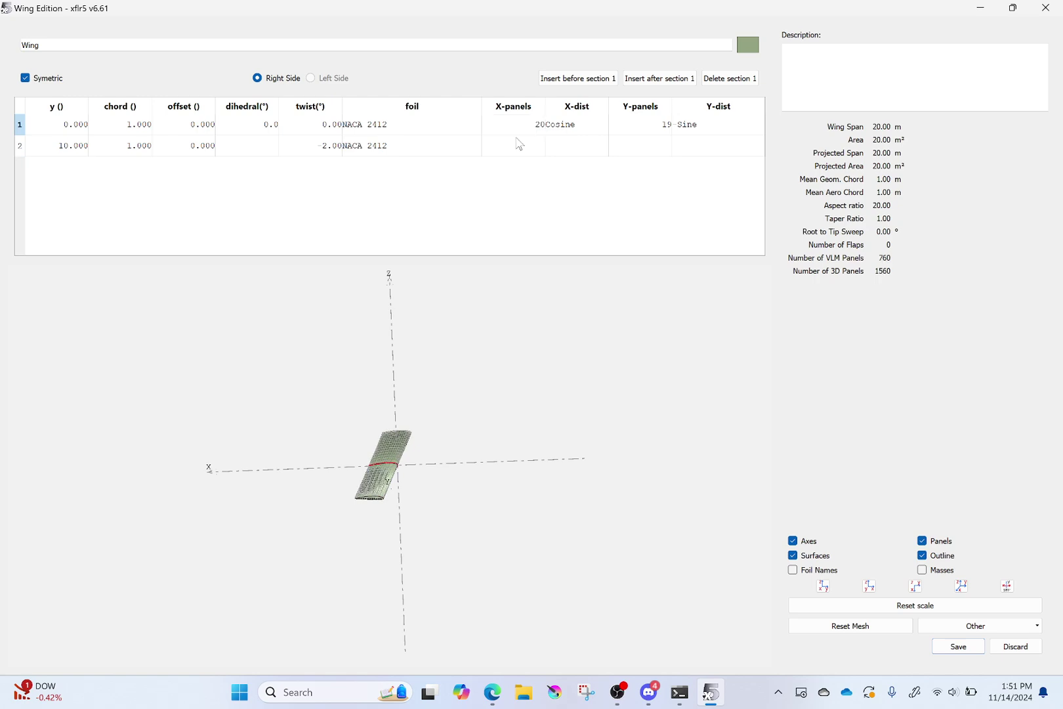
{"action": "left_click", "coordinate": [648, 131]}
{"action": "type", "text": "30"}
{"action": "key", "text": "Return"}
{"action": "left_click_drag", "start_coordinate": [468, 392], "coordinate": [413, 440]}
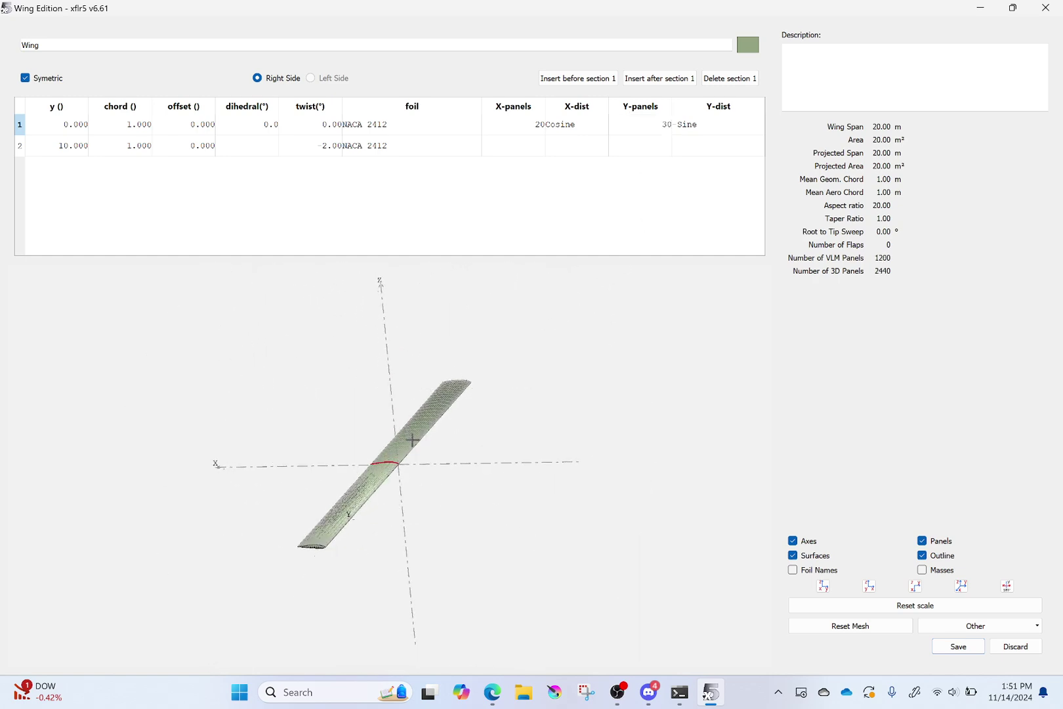
{"action": "scroll", "coordinate": [394, 454], "scroll_direction": "up", "scroll_amount": 5}
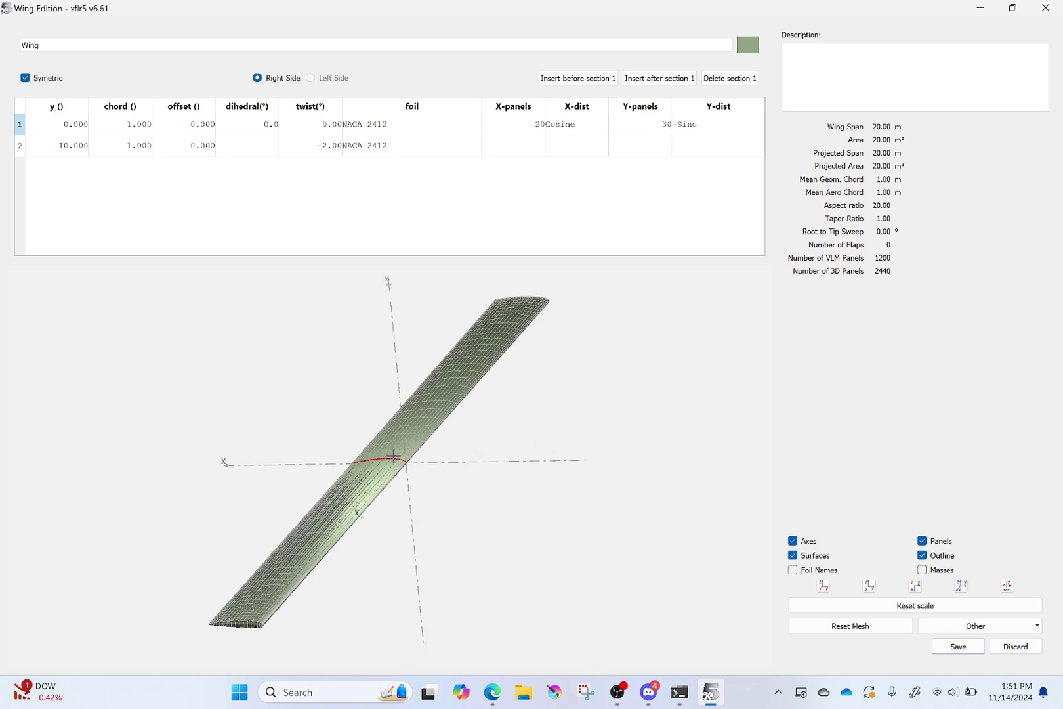
{"action": "scroll", "coordinate": [393, 455], "scroll_direction": "up", "scroll_amount": 1}
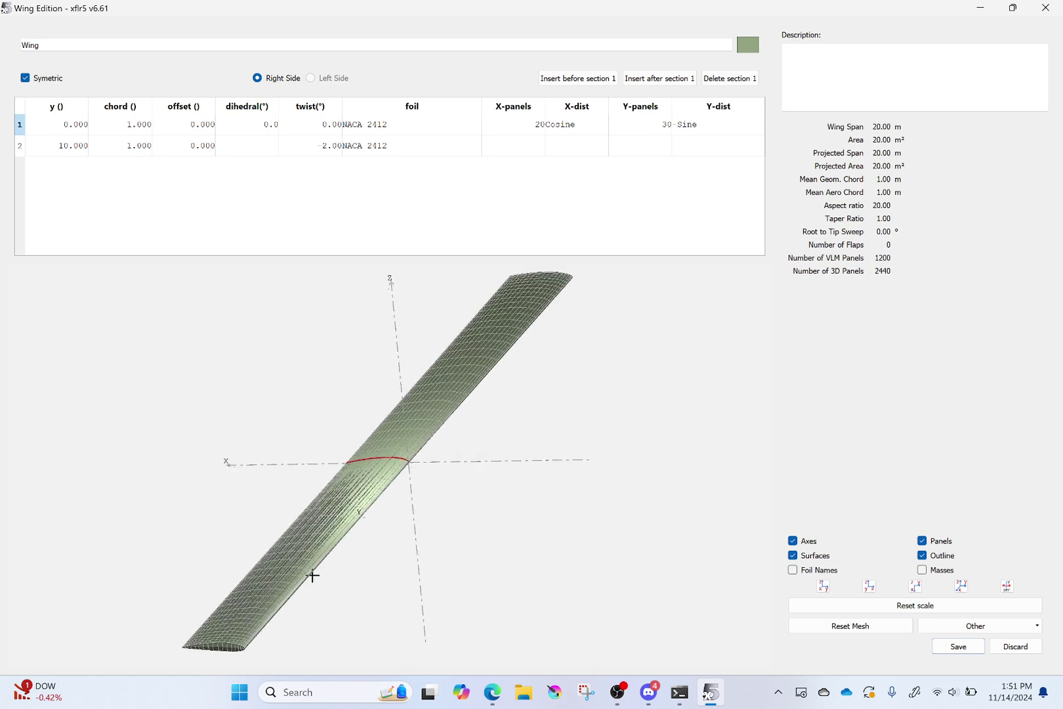
{"action": "left_click", "coordinate": [959, 647]}
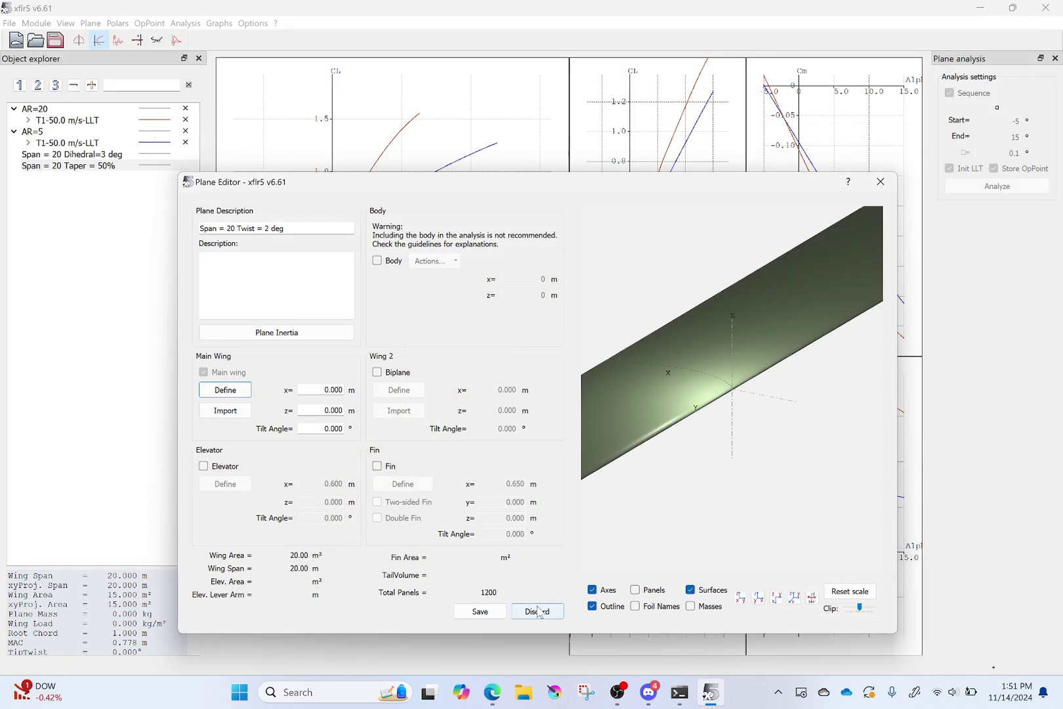
{"action": "left_click", "coordinate": [478, 612]}
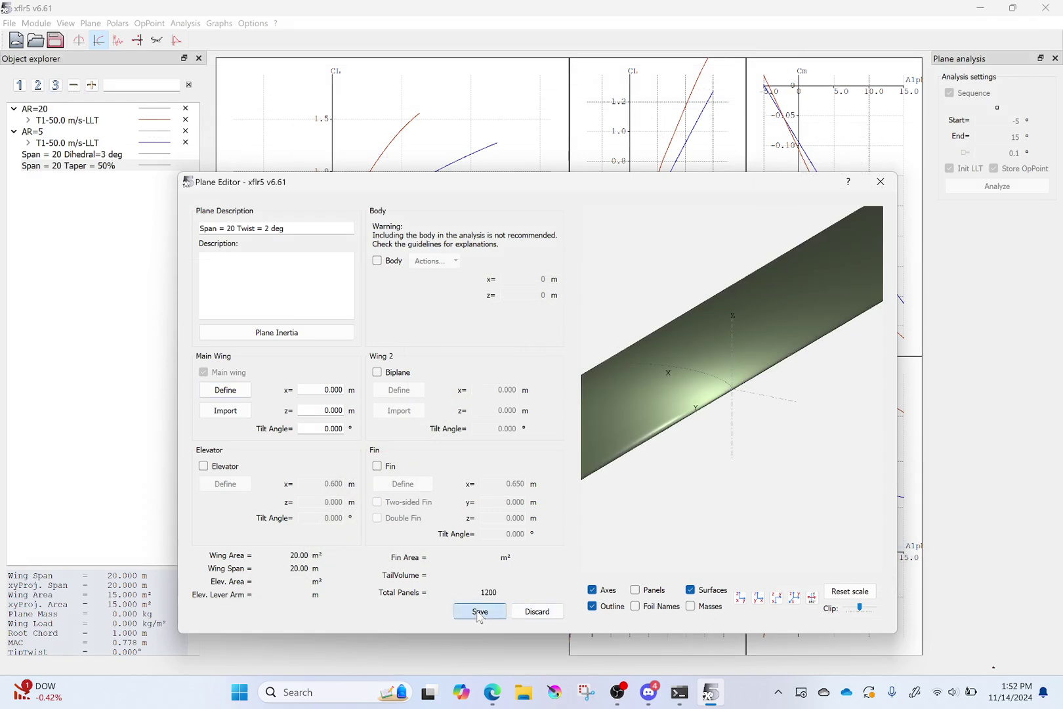
- Try a Type 1 fixed-speed VLM1 analysis at 50 m/s on the Span = 20 Dihedral=3 deg plane, then stop the run
{"action": "left_click", "coordinate": [52, 158]}
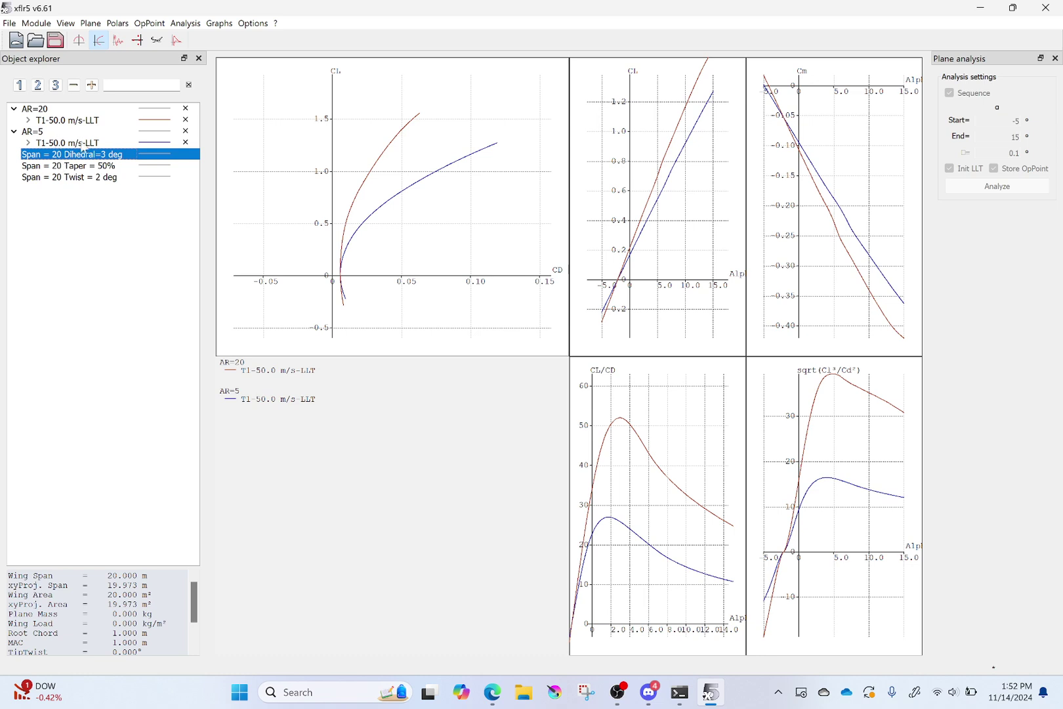
{"action": "left_click", "coordinate": [185, 25]}
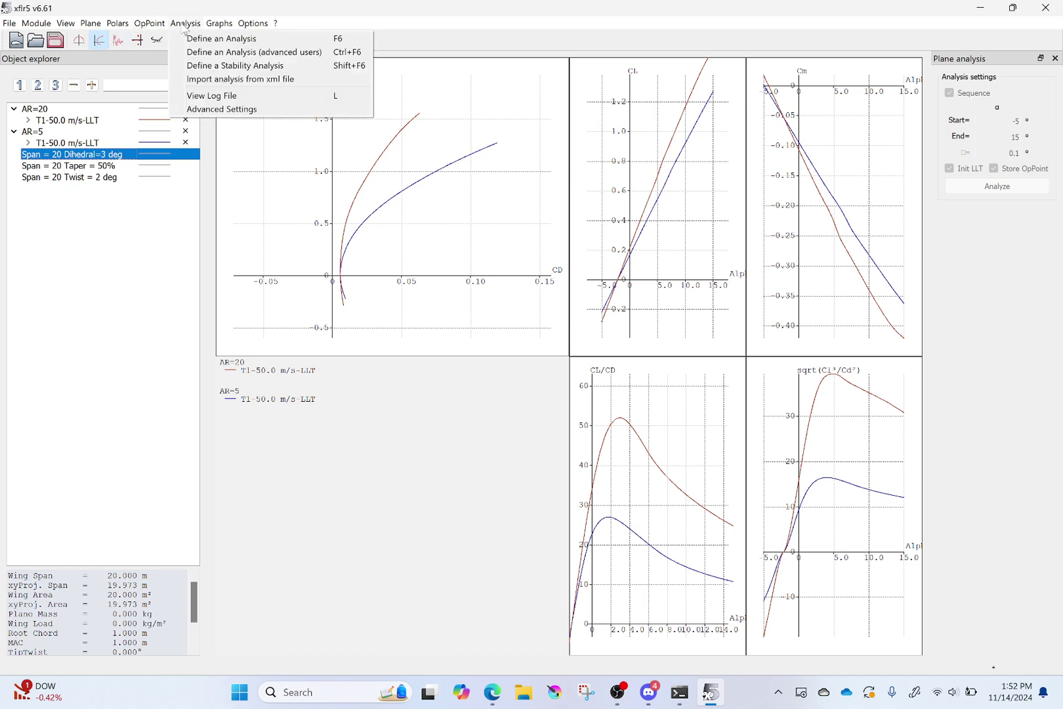
{"action": "left_click", "coordinate": [204, 39]}
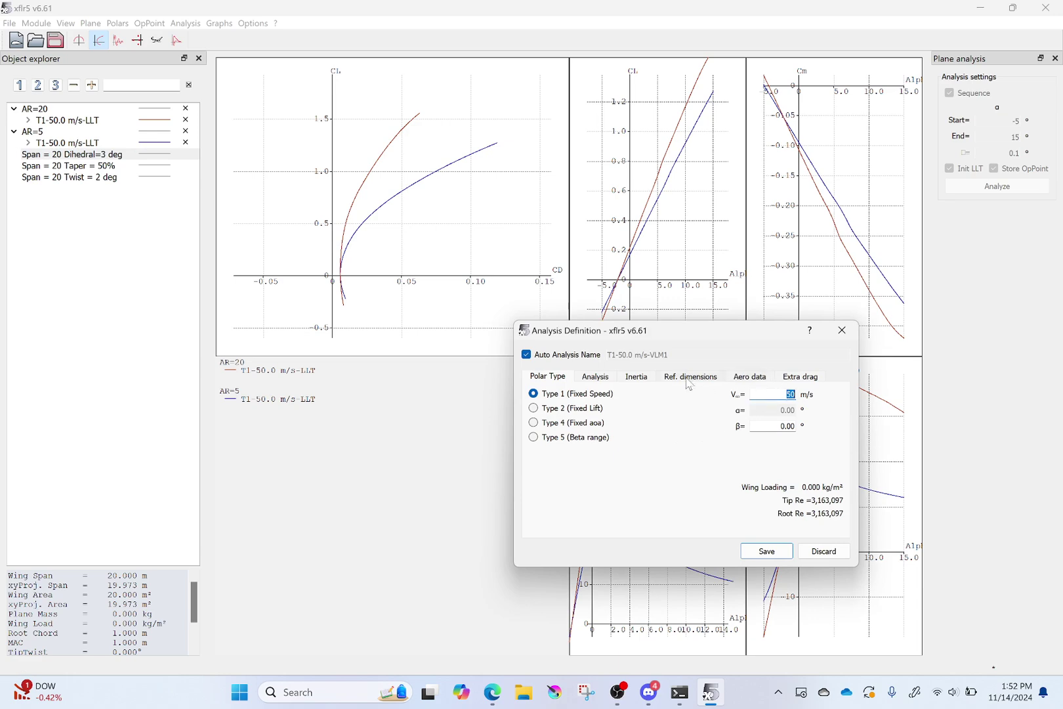
{"action": "left_click", "coordinate": [767, 551]}
{"action": "double_click", "coordinate": [677, 446]}
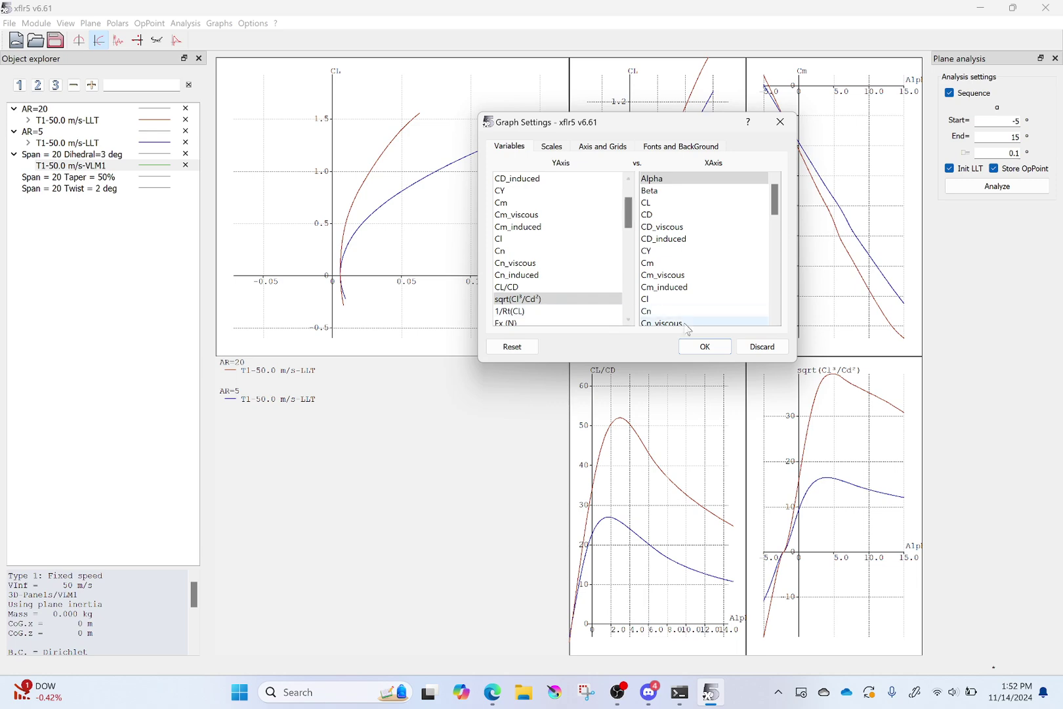
{"action": "left_click", "coordinate": [780, 122]}
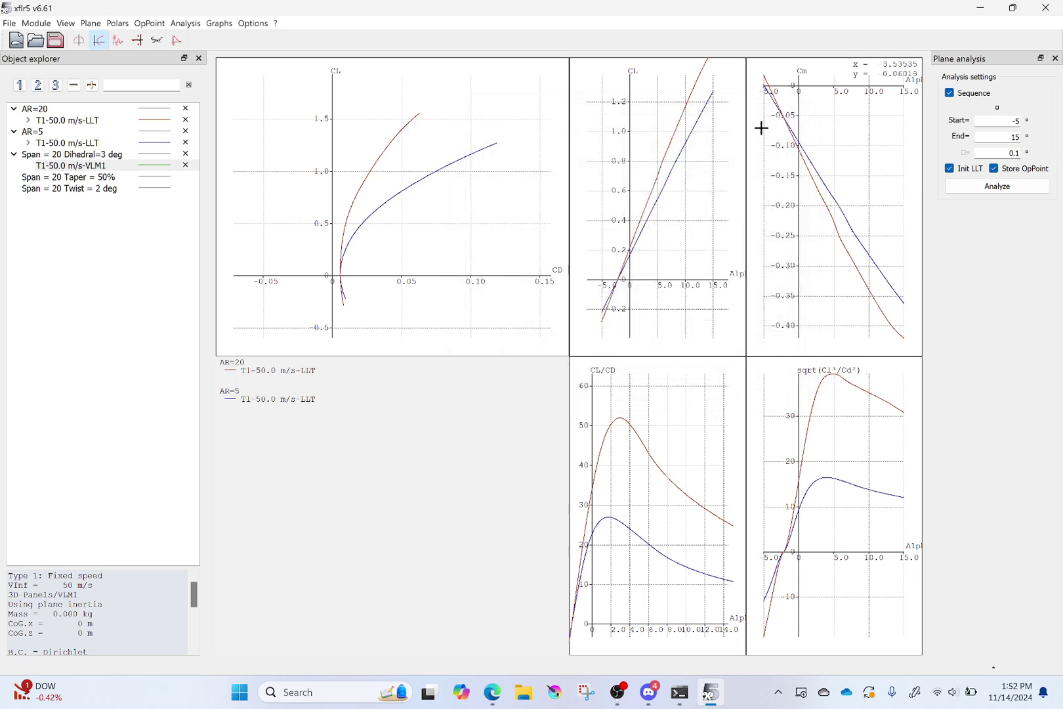
{"action": "left_click", "coordinate": [1001, 187]}
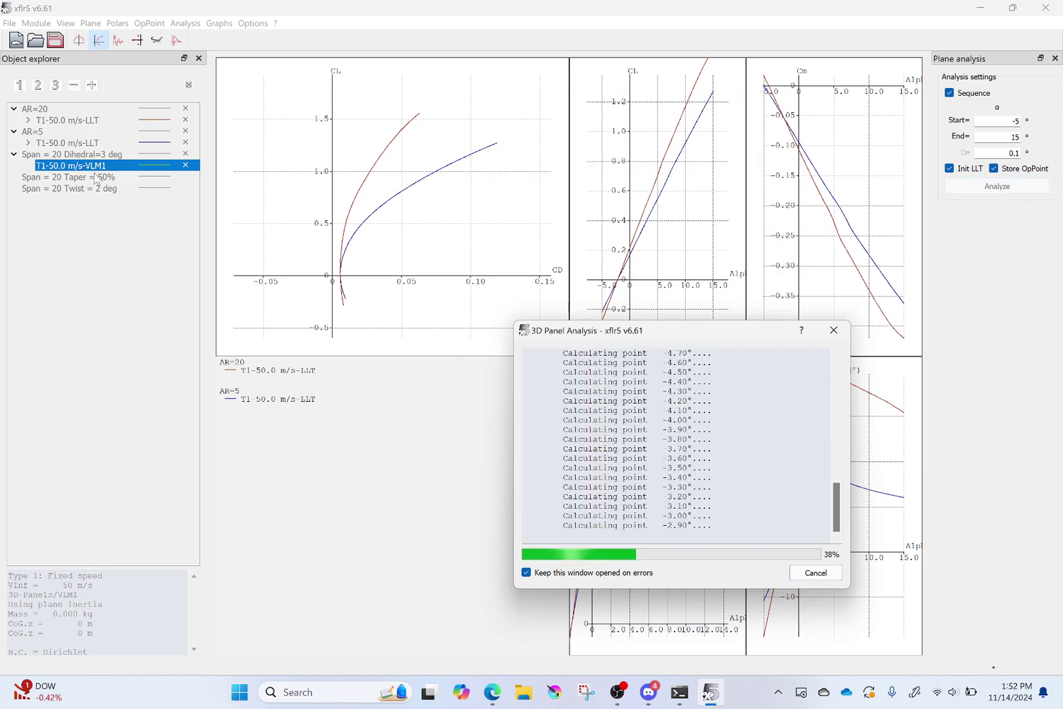
{"action": "left_click", "coordinate": [816, 573]}
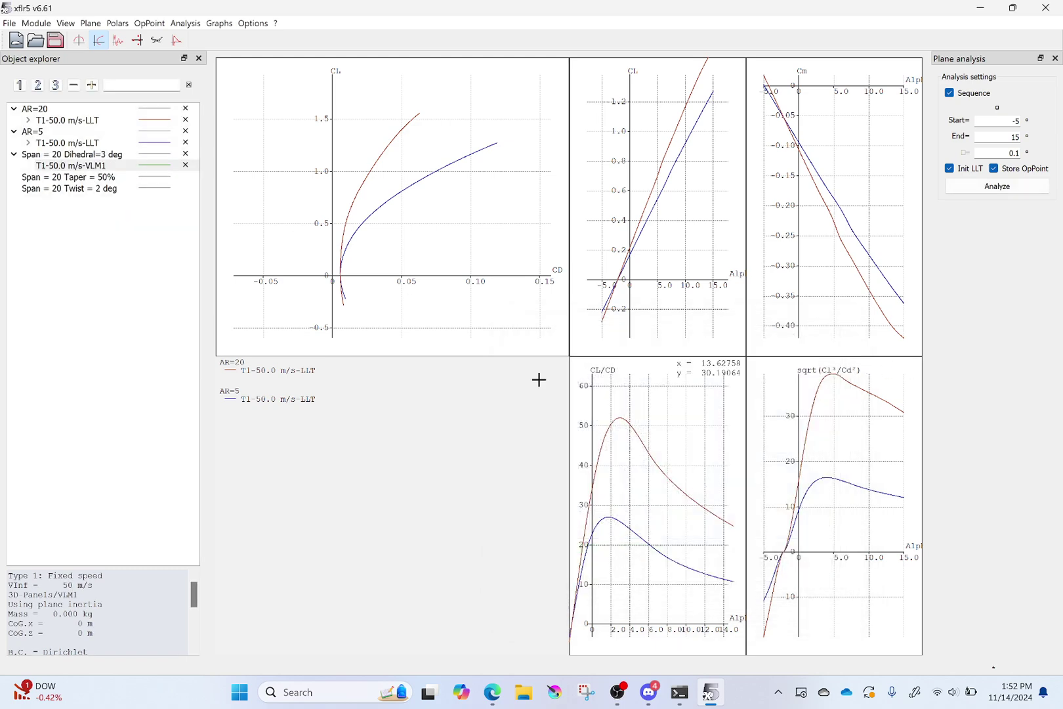
- Delete the T1-50.0 m/s-VLM1 polar from the dihedral plane
{"action": "right_click", "coordinate": [177, 166]}
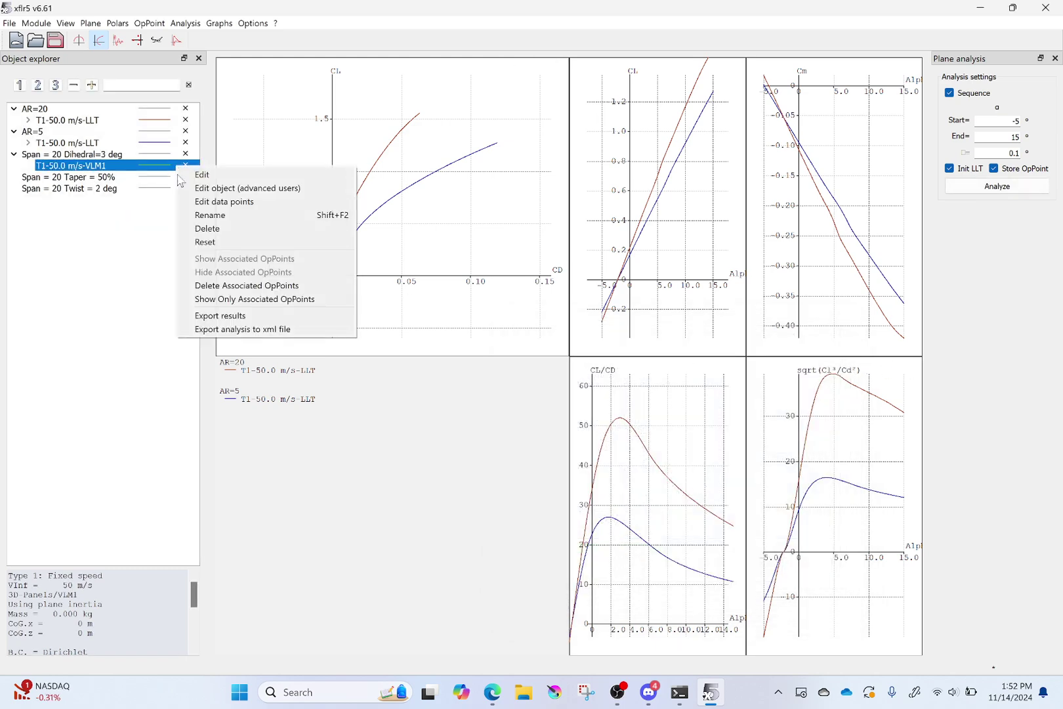
{"action": "left_click", "coordinate": [205, 231]}
{"action": "left_click", "coordinate": [475, 383]}
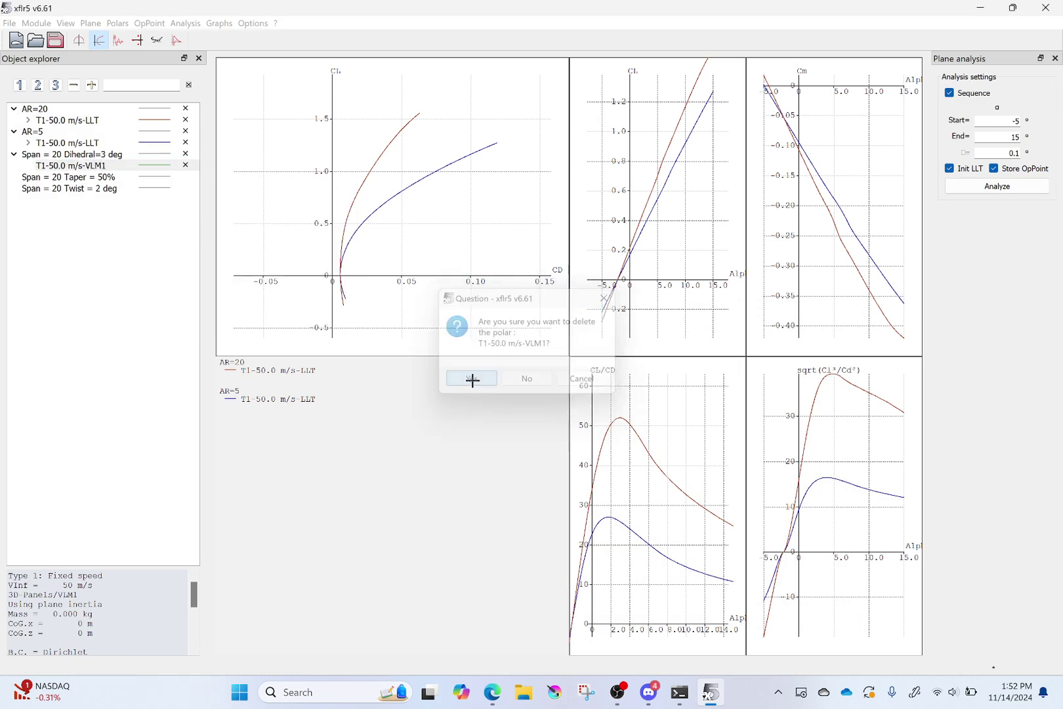
- Define a fixed-speed 50 m/s analysis with the LLT method for the dihedral plane, run it and collapse its results
{"action": "left_click", "coordinate": [186, 24]}
{"action": "left_click", "coordinate": [210, 38]}
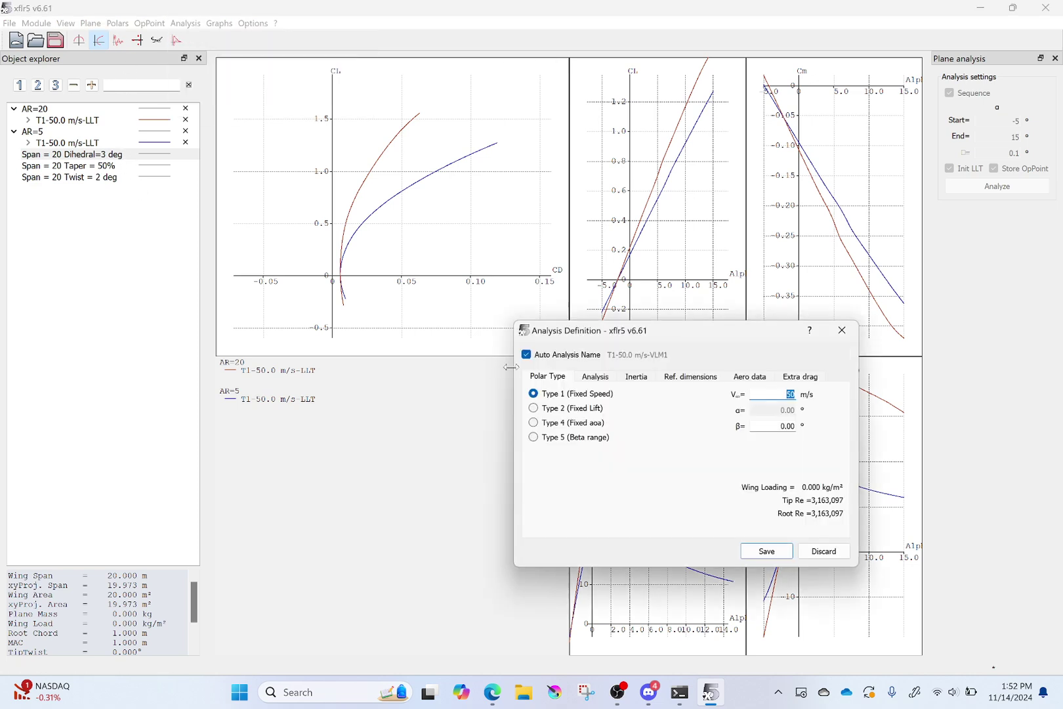
{"action": "left_click", "coordinate": [588, 385]}
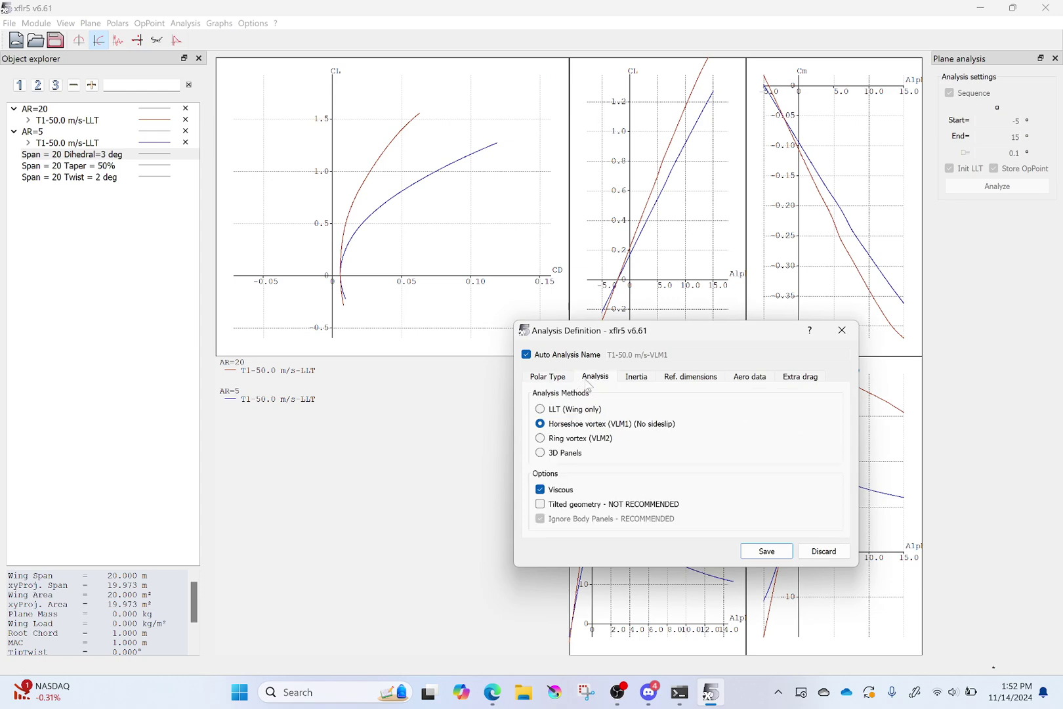
{"action": "left_click", "coordinate": [558, 410]}
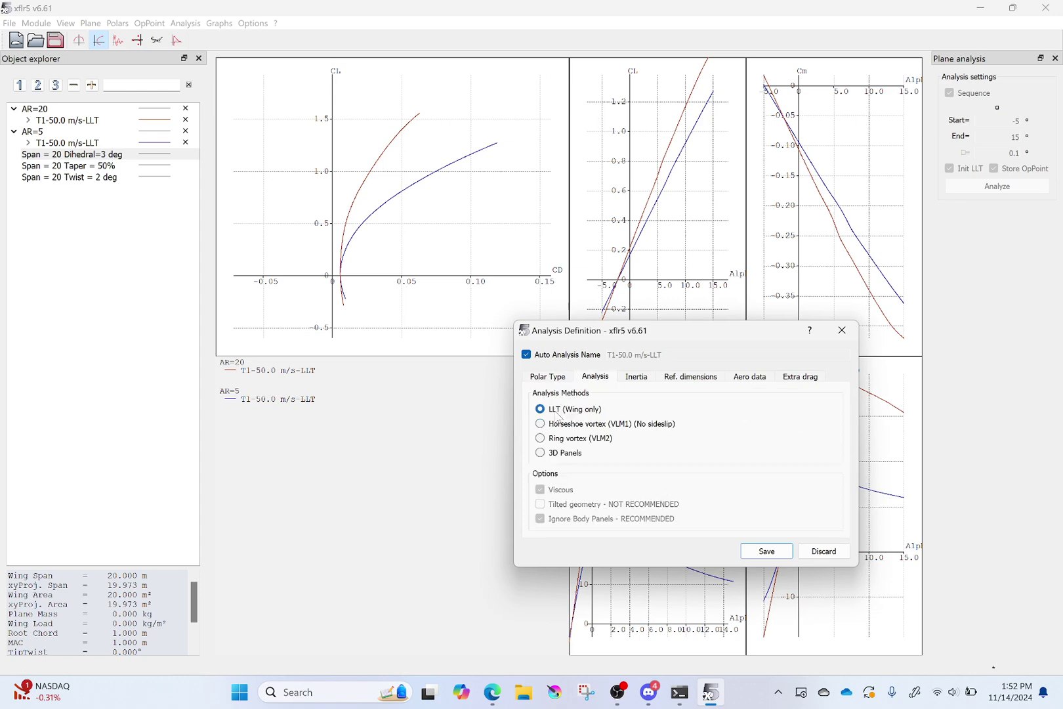
{"action": "left_click", "coordinate": [754, 551]}
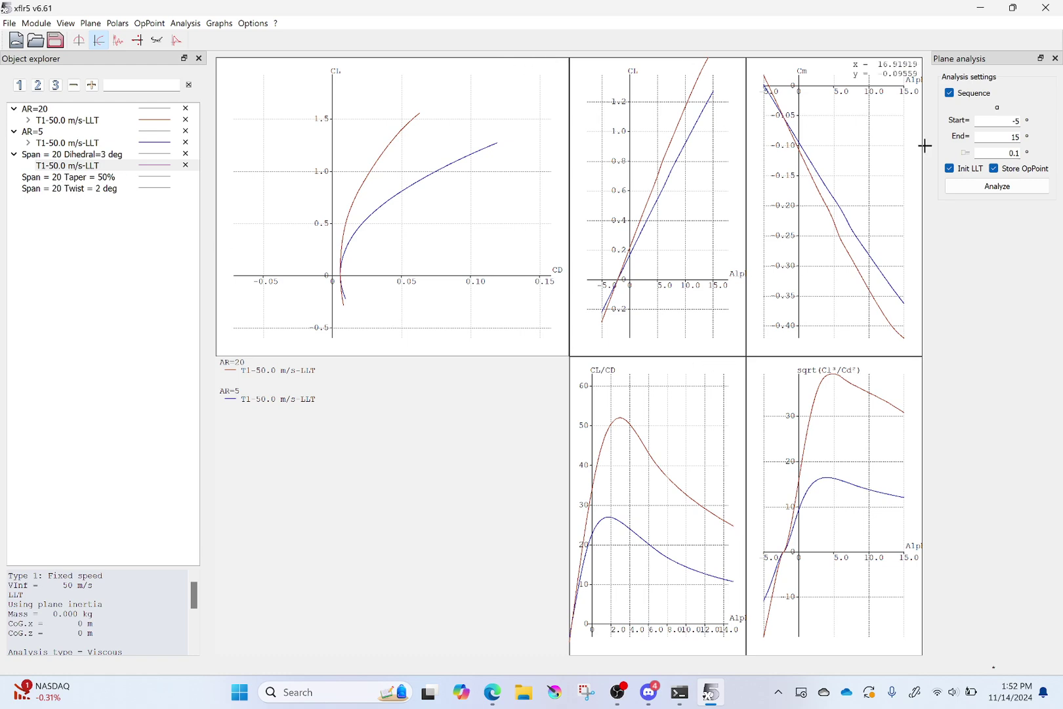
{"action": "left_click", "coordinate": [965, 190]}
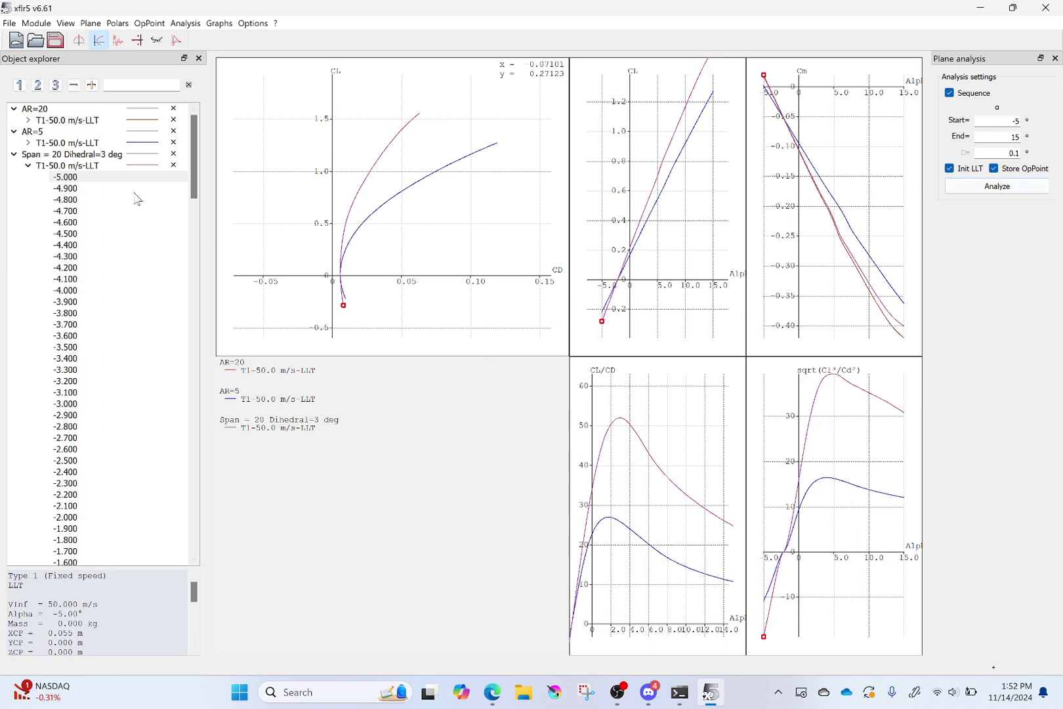
{"action": "left_click", "coordinate": [15, 155]}
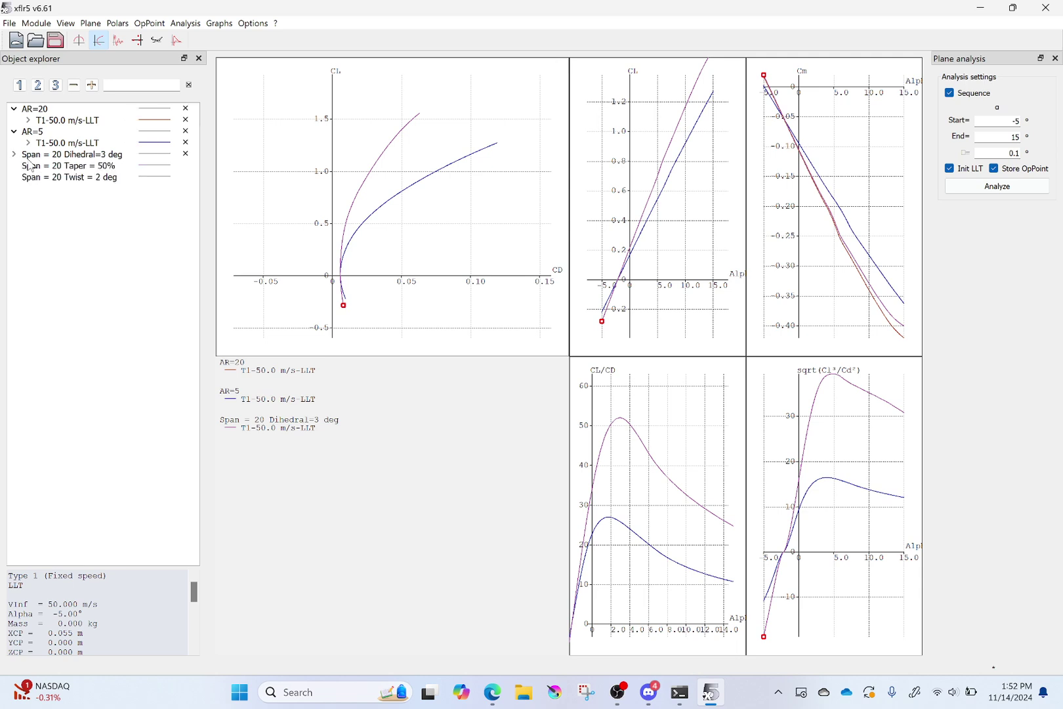
- Define and run a fixed-speed 50 m/s LLT analysis for the Span = 20 Taper = 50% plane, and collapse its results
{"action": "left_click", "coordinate": [96, 168]}
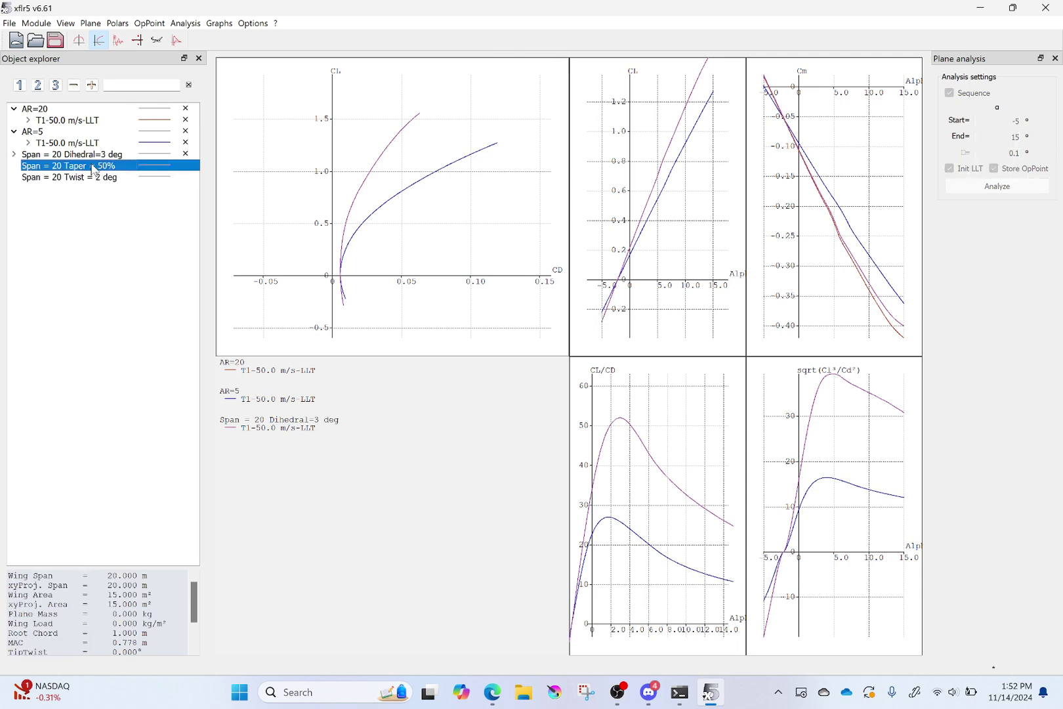
{"action": "left_click", "coordinate": [190, 24]}
{"action": "left_click", "coordinate": [198, 38]}
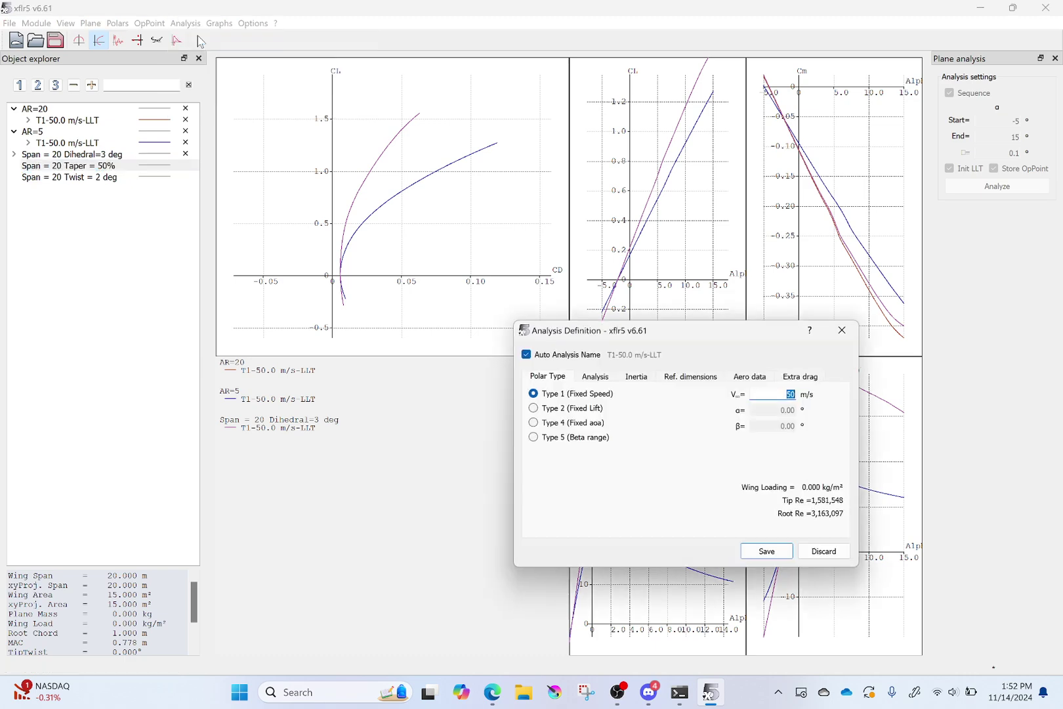
{"action": "left_click", "coordinate": [767, 550]}
{"action": "left_click", "coordinate": [977, 184]}
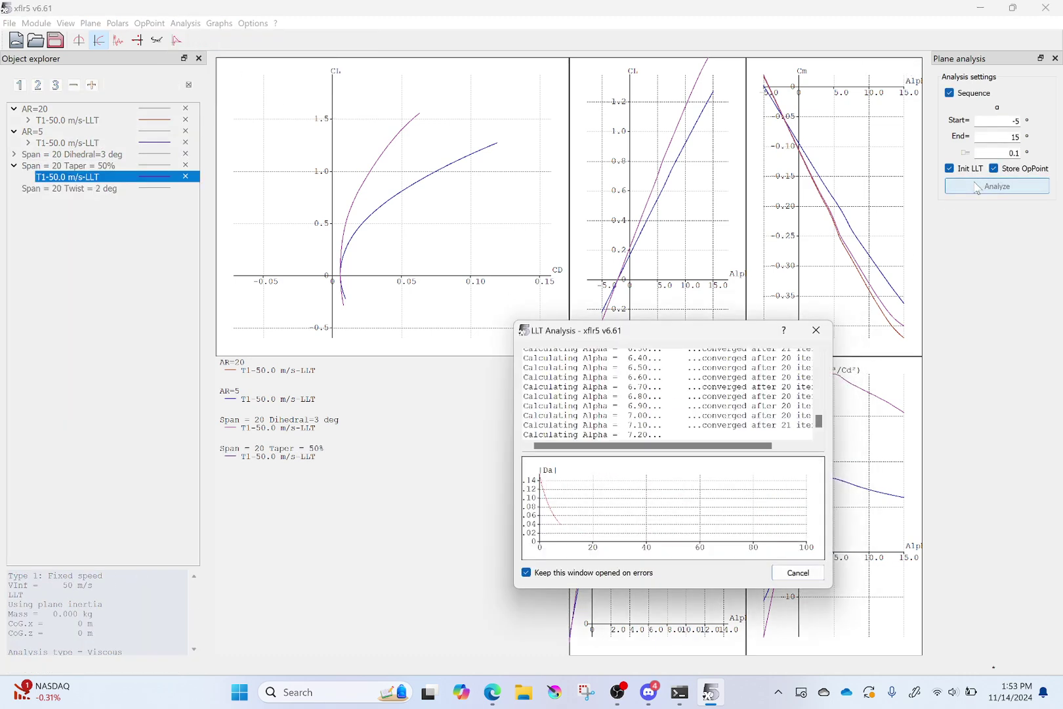
{"action": "left_click", "coordinate": [14, 166]}
- Define and run a fixed-speed 50 m/s LLT analysis for the Span = 20 Twist = 2 deg plane, and collapse its results
{"action": "left_click", "coordinate": [46, 178]}
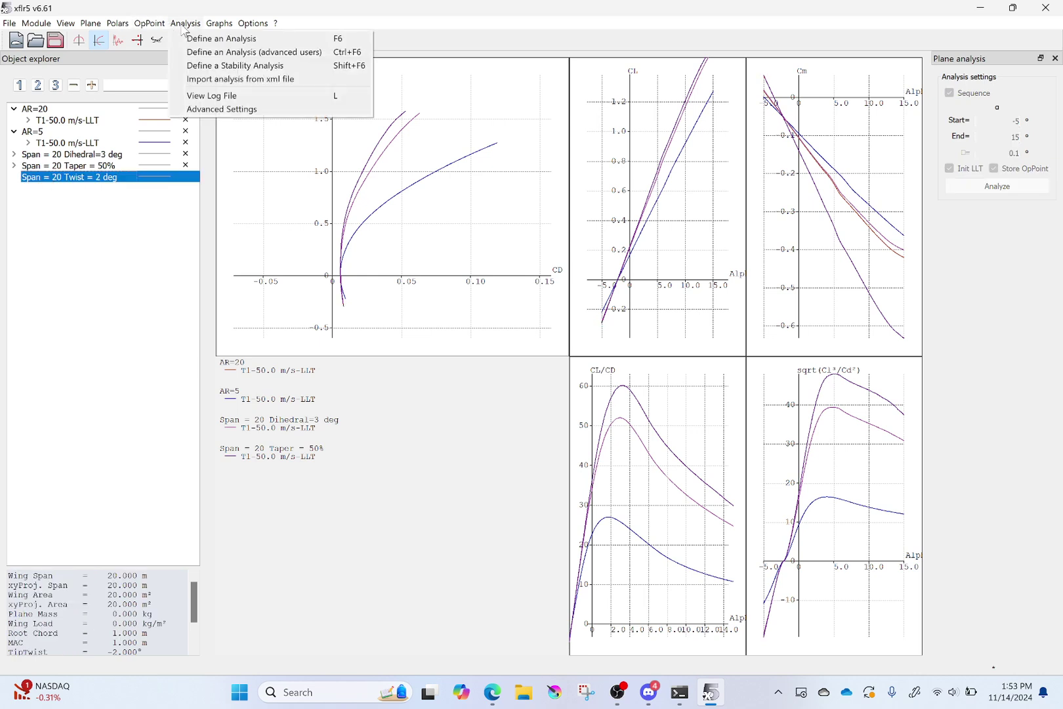
{"action": "left_click", "coordinate": [217, 38]}
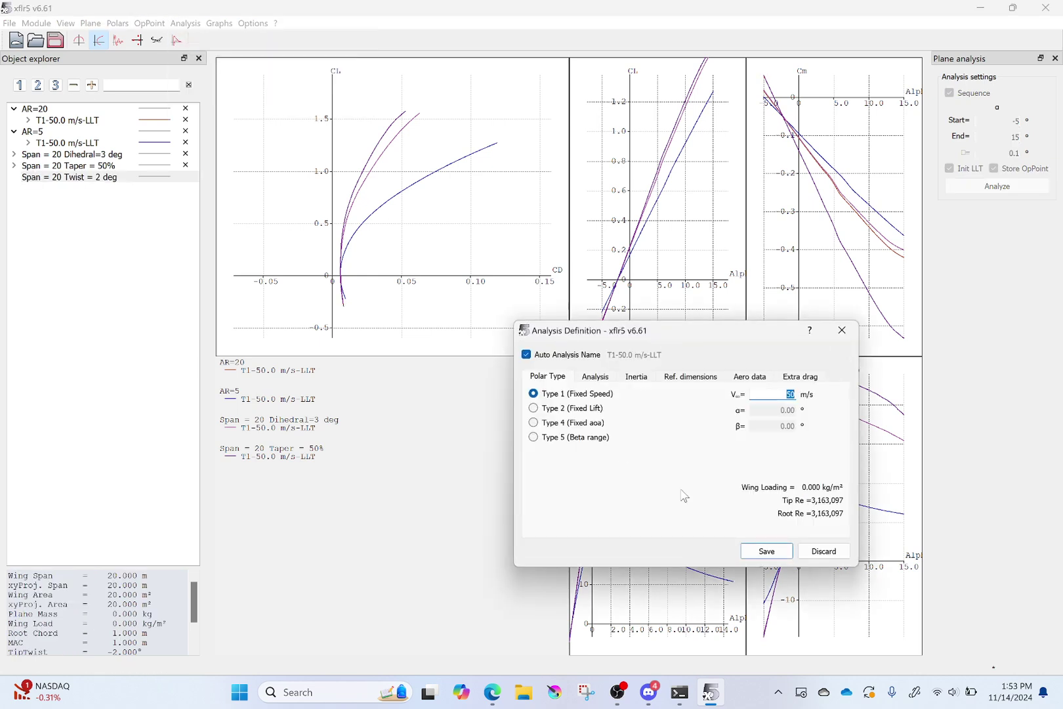
{"action": "left_click", "coordinate": [765, 550]}
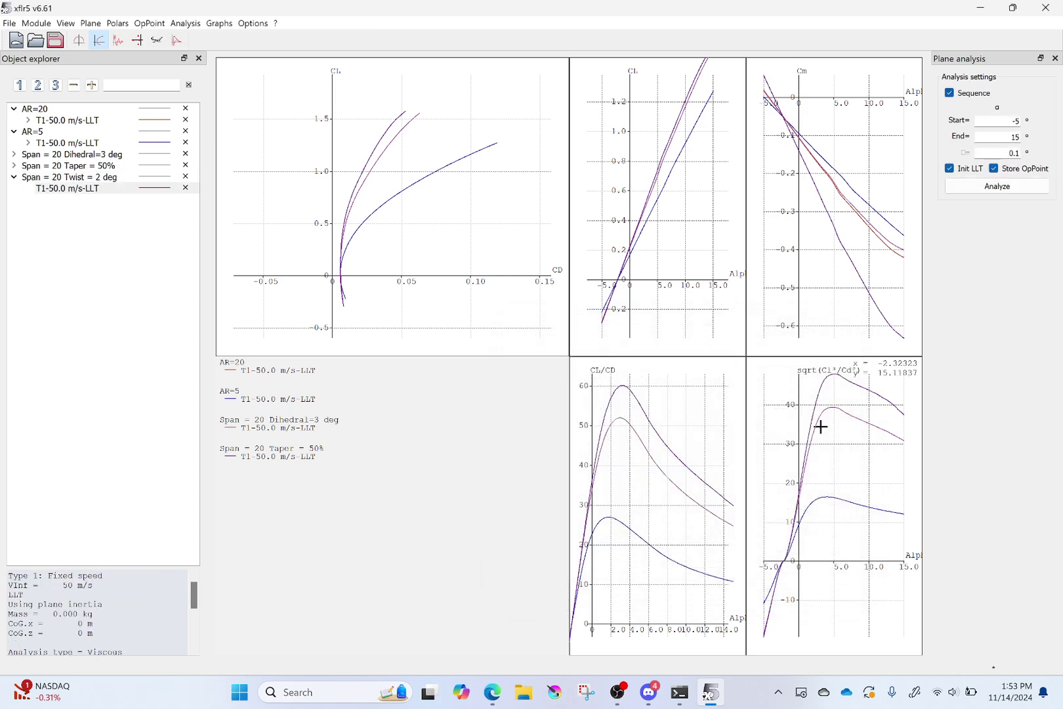
{"action": "left_click", "coordinate": [1000, 190]}
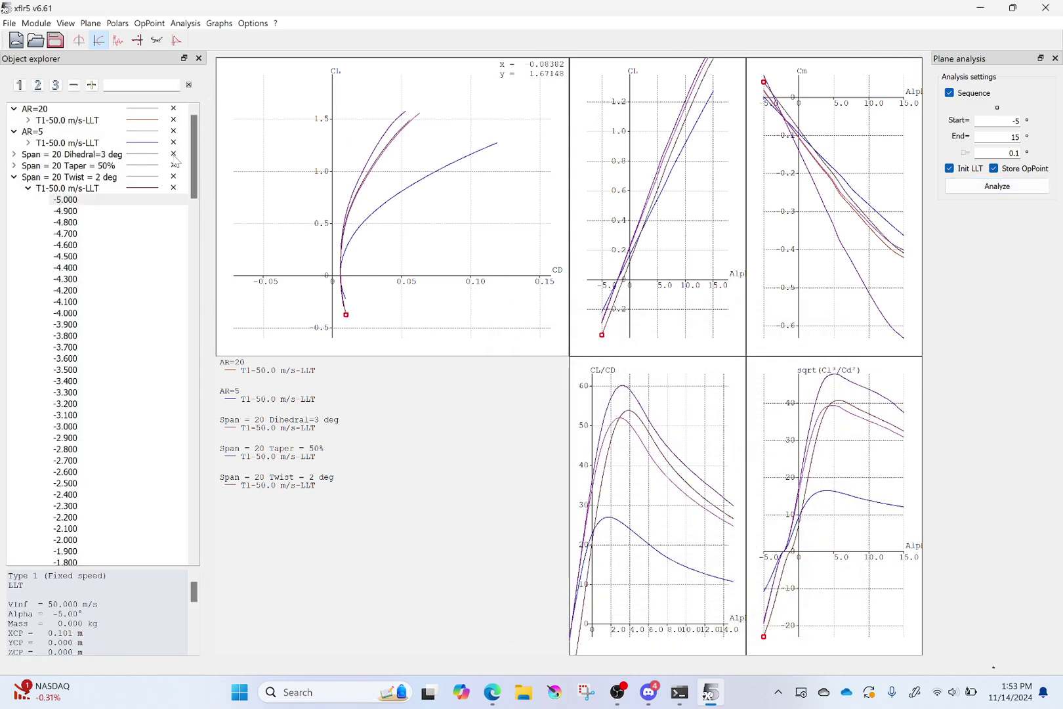
{"action": "left_click", "coordinate": [28, 188]}
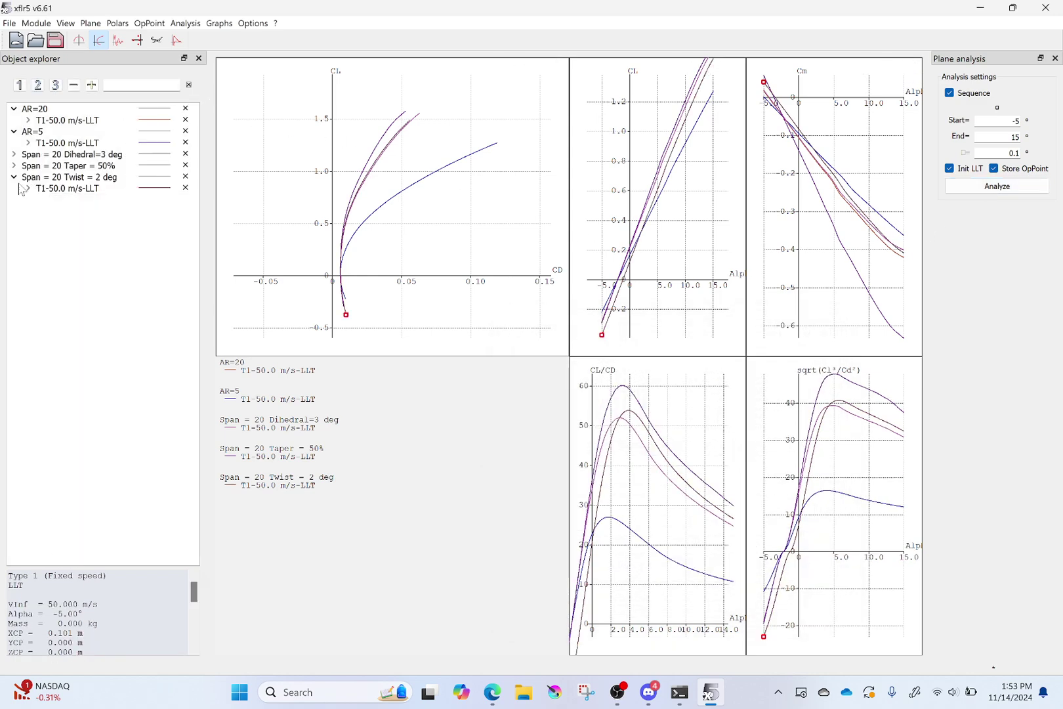
{"action": "left_click", "coordinate": [14, 177]}
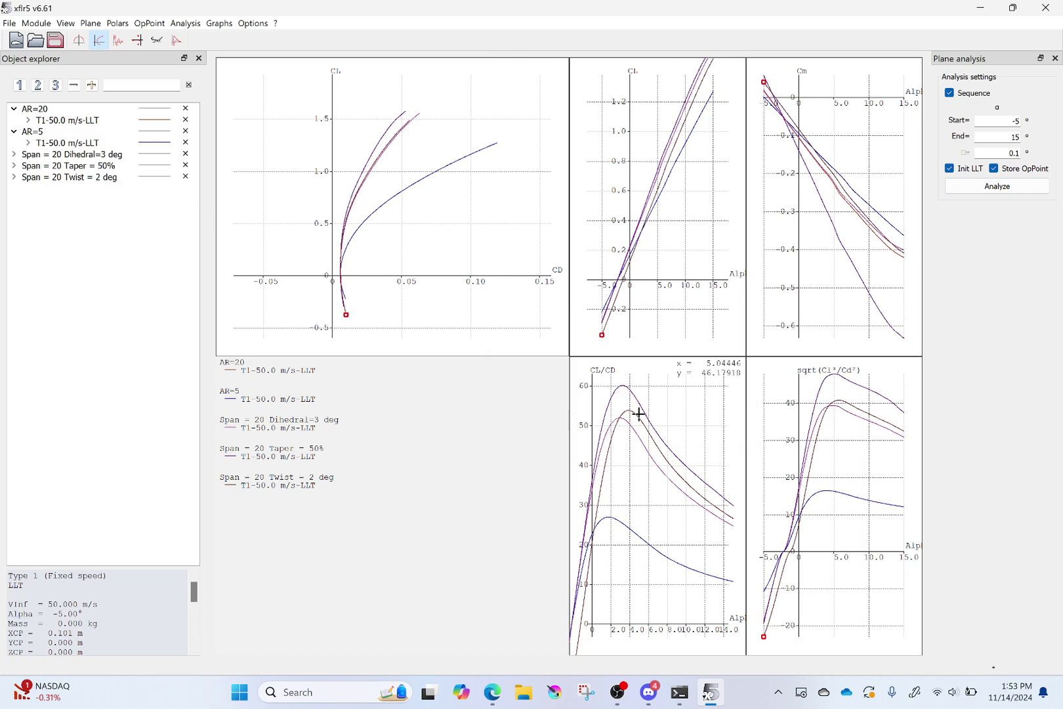
- Hide the taper and twist planes' curves and give the dihedral plane's curves a thicker line width
{"action": "left_click", "coordinate": [187, 178]}
{"action": "left_click", "coordinate": [187, 168]}
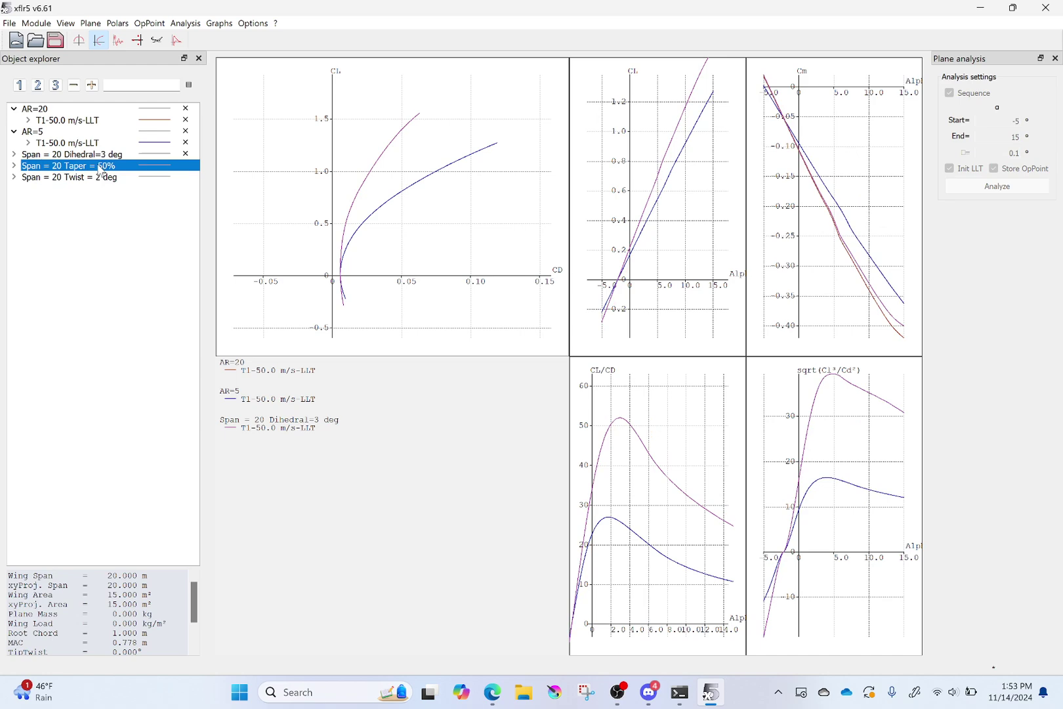
{"action": "right_click", "coordinate": [155, 157]}
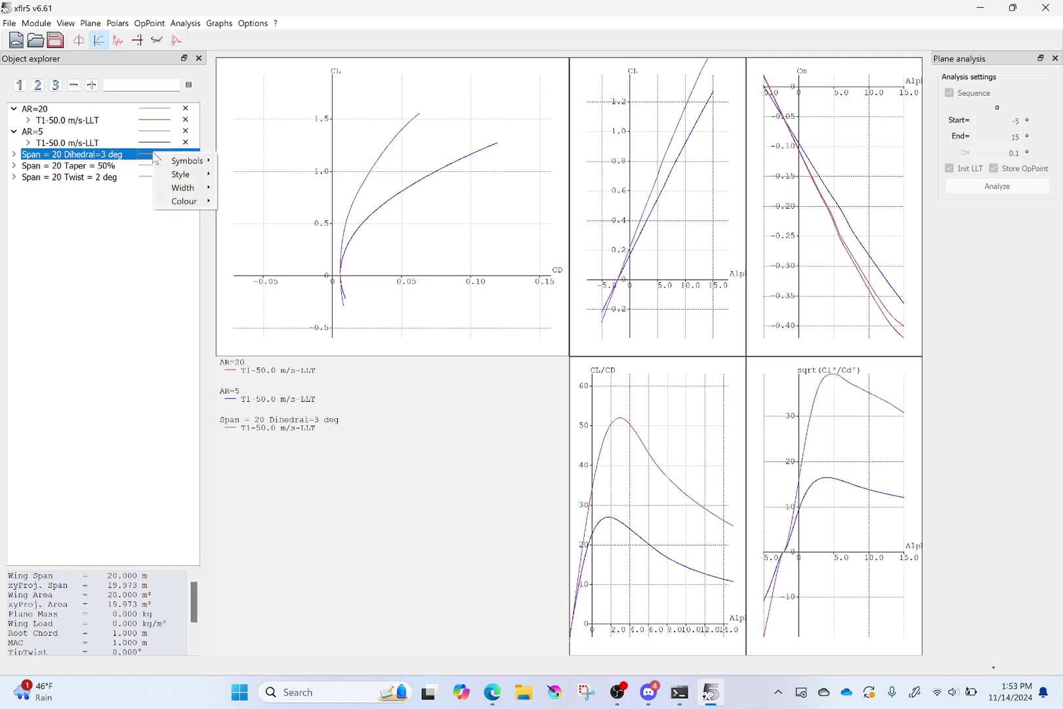
{"action": "mouse_move", "coordinate": [205, 192]}
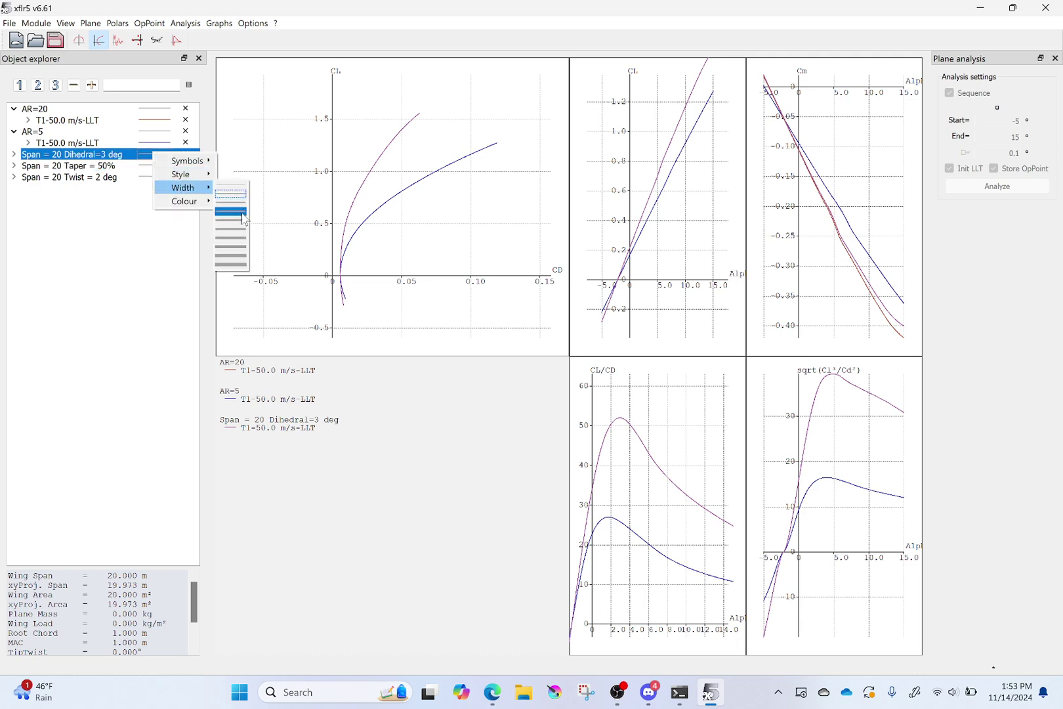
{"action": "left_click", "coordinate": [231, 219]}
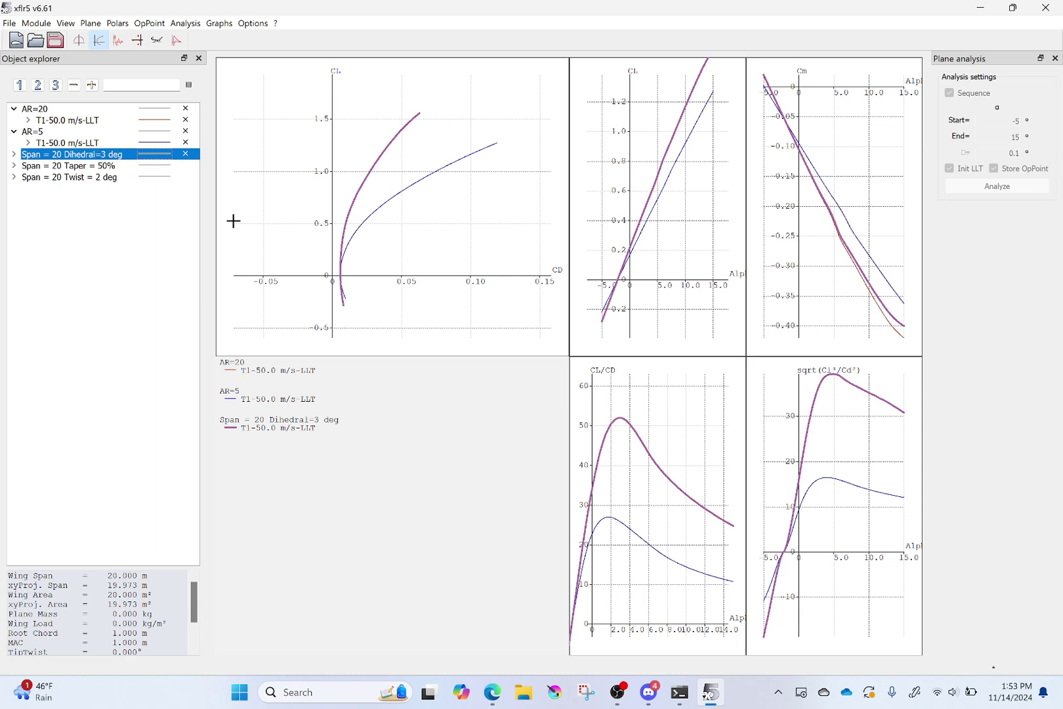
- Toggle the dihedral plane's curves repeatedly to compare them with the AR=20 curves, leaving them hidden
{"action": "left_click", "coordinate": [187, 155]}
{"action": "left_click", "coordinate": [186, 155]}
{"action": "left_click", "coordinate": [186, 155]}
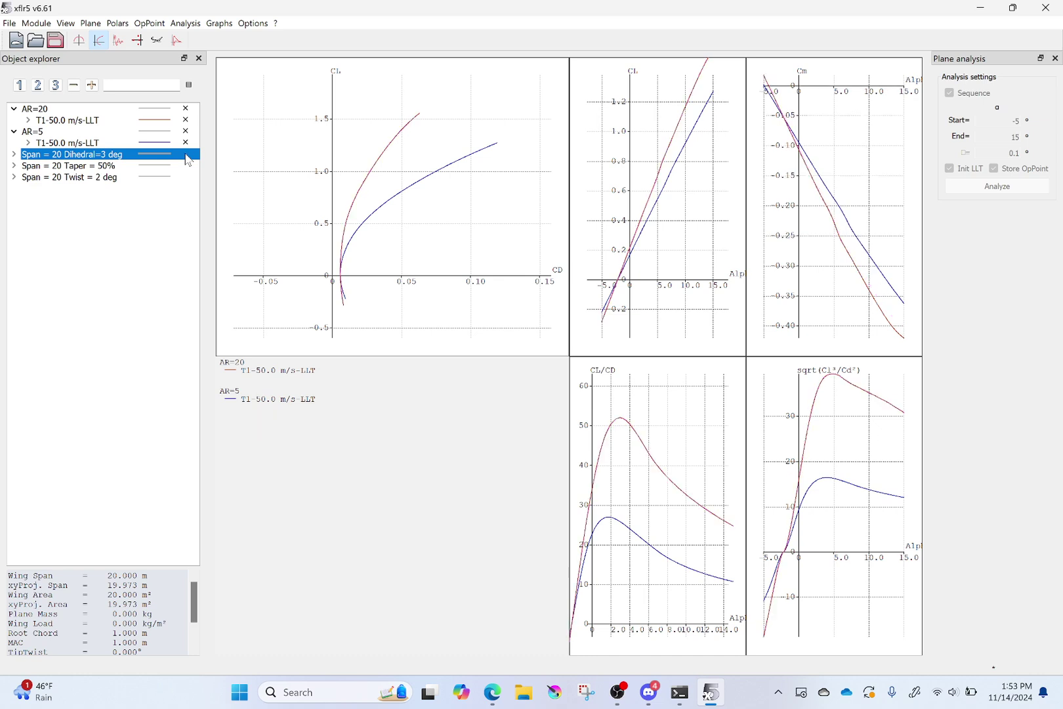
{"action": "left_click", "coordinate": [186, 155]}
{"action": "left_click", "coordinate": [187, 155]}
{"action": "left_click", "coordinate": [187, 154]}
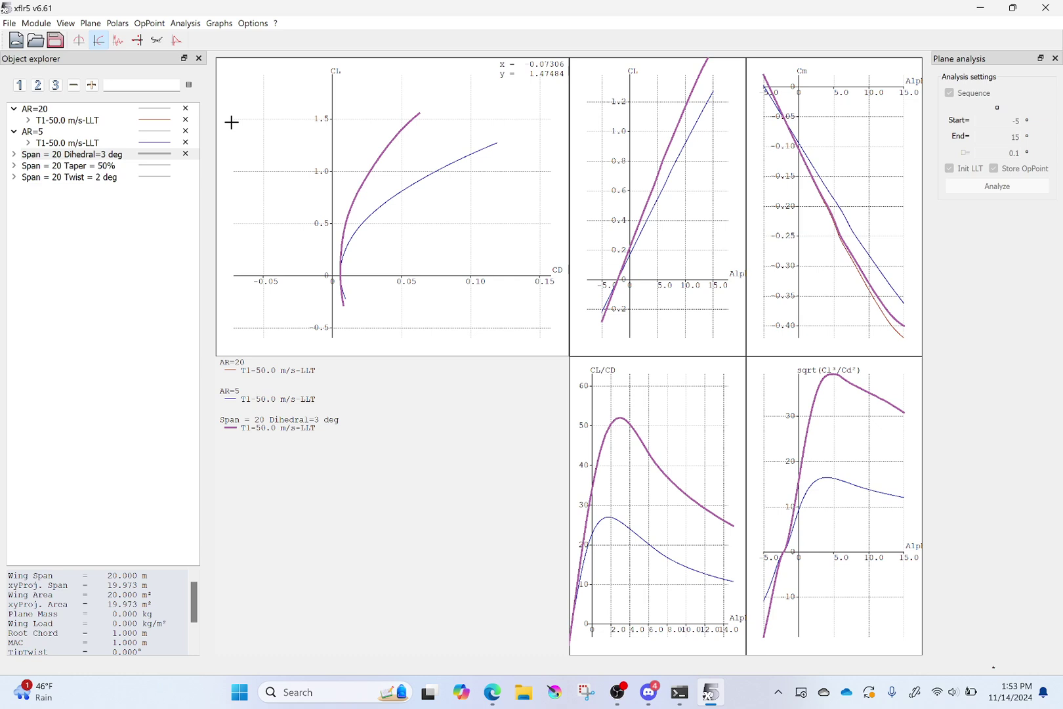
{"action": "left_click", "coordinate": [185, 157]}
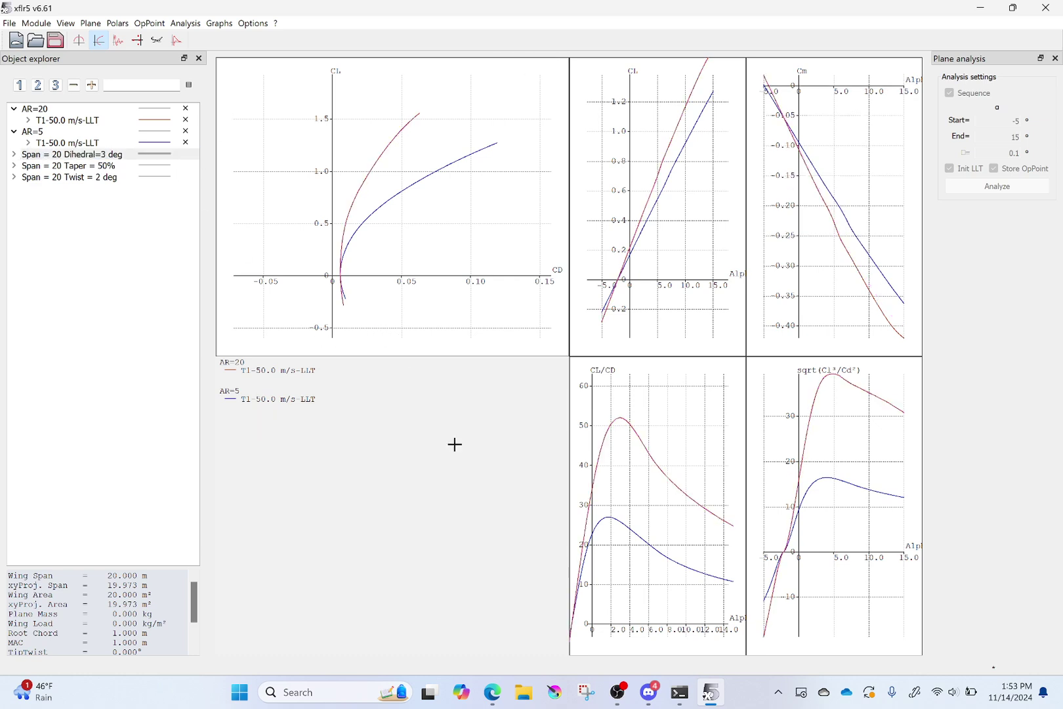
- Switch to Microsoft Whiteboard in the browser and sketch a long, thin rectangle below the aspect-ratio equations, labelled "A" inside
{"action": "mouse_move", "coordinate": [502, 702]}
{"action": "left_click", "coordinate": [487, 696]}
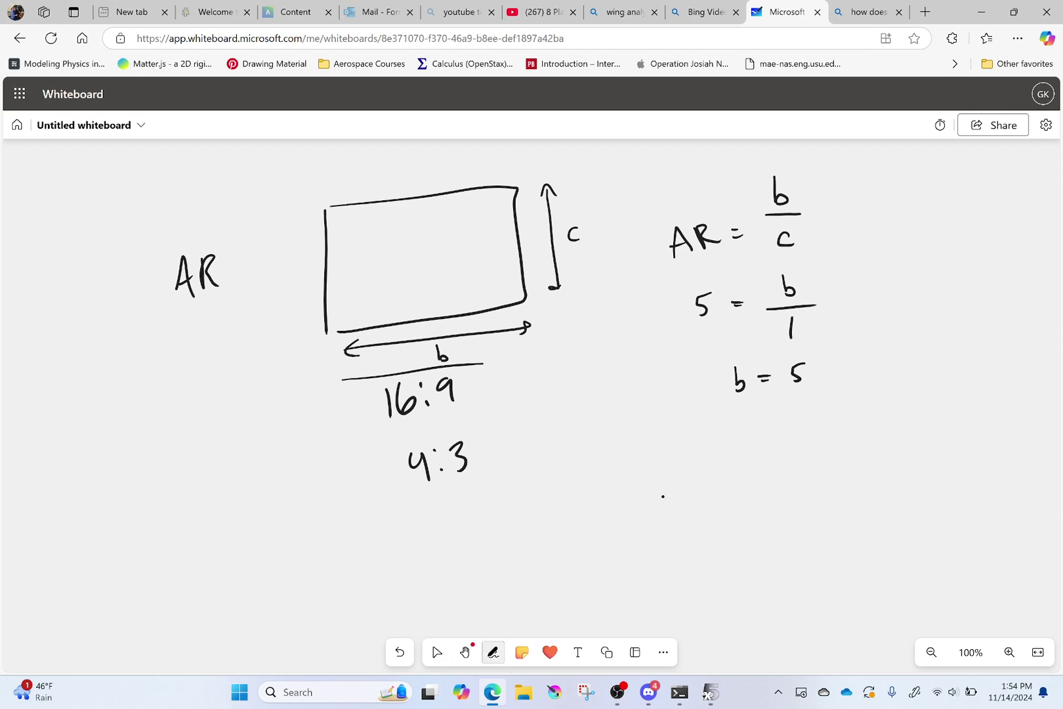
{"action": "mouse_move", "coordinate": [636, 484]}
{"action": "left_mouse_down"}
{"action": "mouse_move", "coordinate": [638, 533]}
{"action": "mouse_move", "coordinate": [843, 460]}
{"action": "mouse_move", "coordinate": [980, 504]}
{"action": "mouse_move", "coordinate": [781, 532]}
{"action": "mouse_move", "coordinate": [640, 536]}
{"action": "left_mouse_up"}
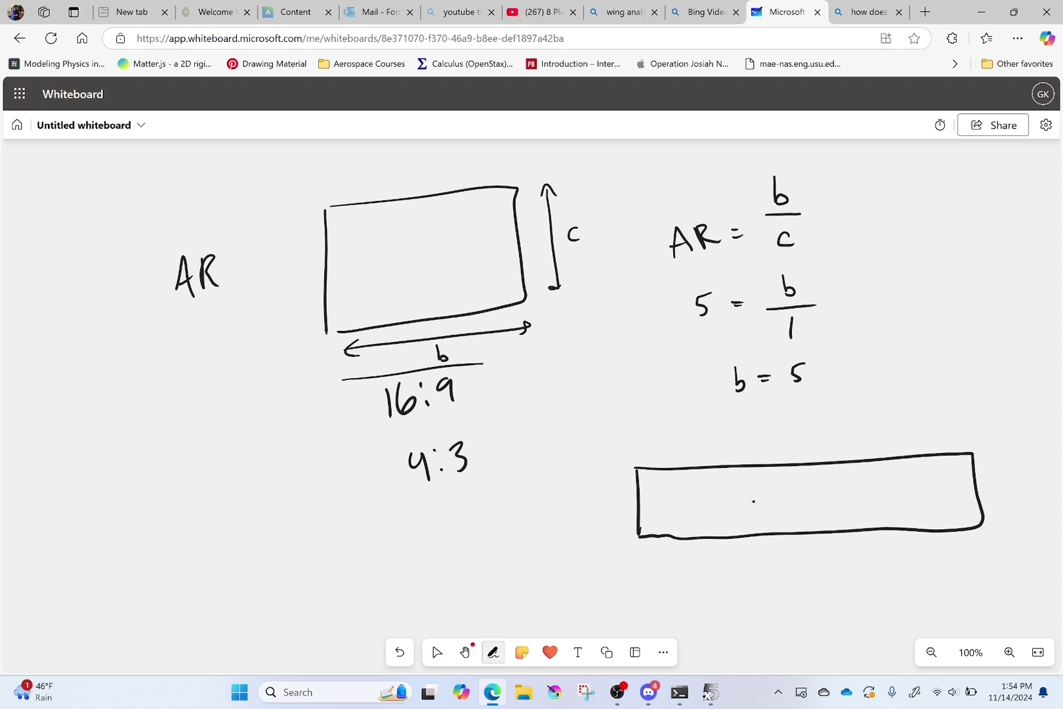
{"action": "mouse_move", "coordinate": [757, 507]}
{"action": "left_mouse_down"}
{"action": "mouse_move", "coordinate": [763, 487]}
{"action": "mouse_move", "coordinate": [770, 506]}
{"action": "left_mouse_up"}
{"action": "left_click_drag", "start_coordinate": [755, 502], "coordinate": [769, 500]}
{"action": "key", "text": "Escape"}
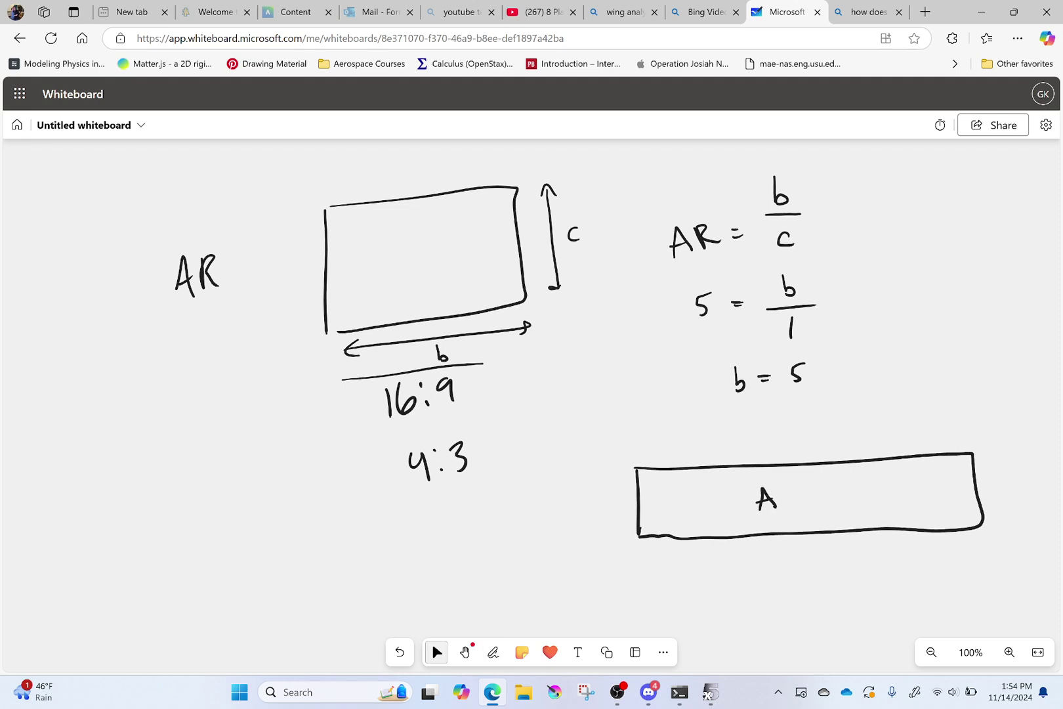
{"action": "scroll", "coordinate": [581, 401], "scroll_direction": "down", "scroll_amount": 3}
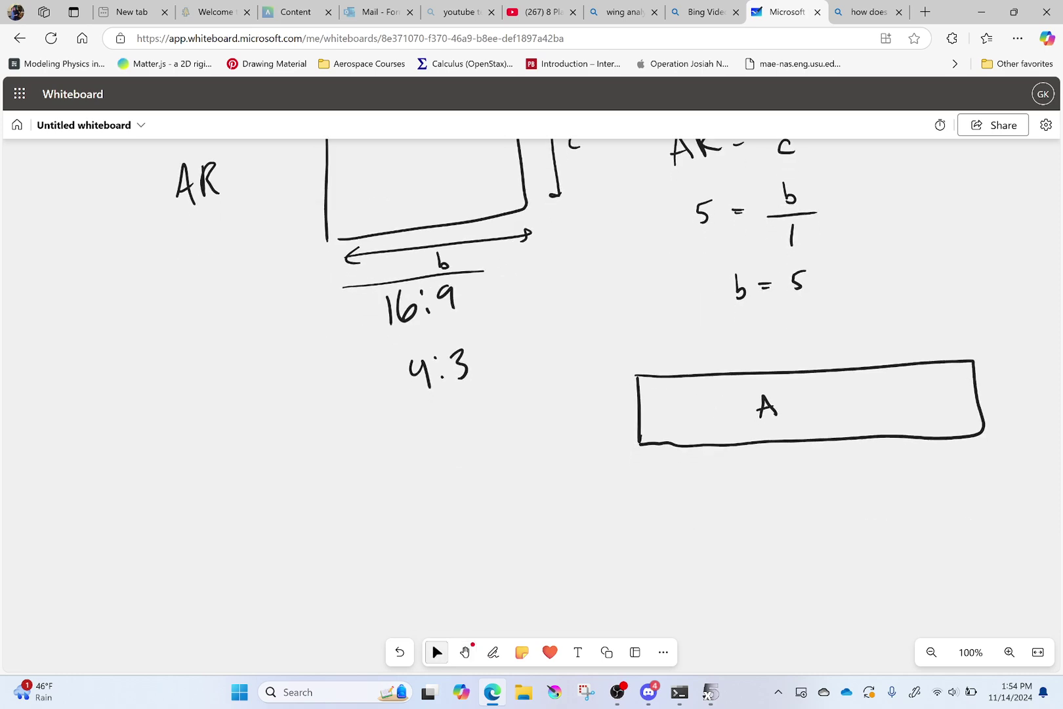
- Handwrite the proportionality "L ~ A" below the long rectangle labelled "A"
{"action": "mouse_move", "coordinate": [593, 502]}
{"action": "left_mouse_down"}
{"action": "mouse_move", "coordinate": [592, 535]}
{"action": "mouse_move", "coordinate": [683, 504]}
{"action": "mouse_move", "coordinate": [691, 529]}
{"action": "left_mouse_up"}
{"action": "left_click_drag", "start_coordinate": [676, 519], "coordinate": [689, 518]}
{"action": "left_click", "coordinate": [713, 492]}
{"action": "left_click", "coordinate": [437, 652]}
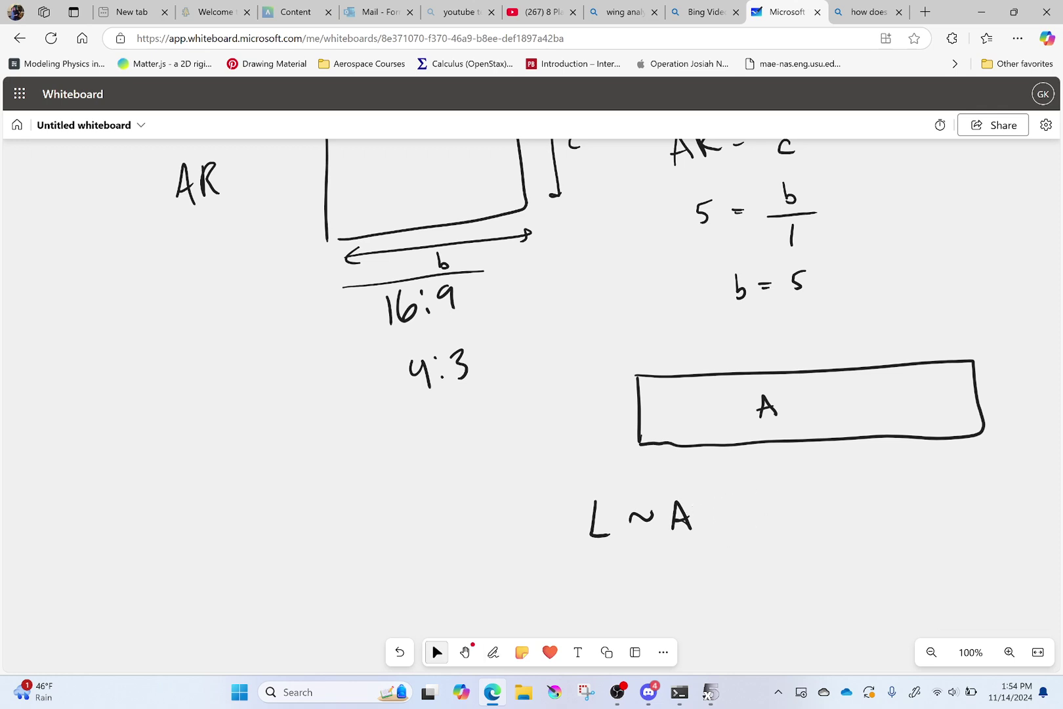
- Sketch a front view of a dihedral wing beside "L ~ A", with both halves rising from a horizontal reference line
{"action": "left_click", "coordinate": [493, 652]}
{"action": "left_click_drag", "start_coordinate": [751, 511], "coordinate": [912, 533]}
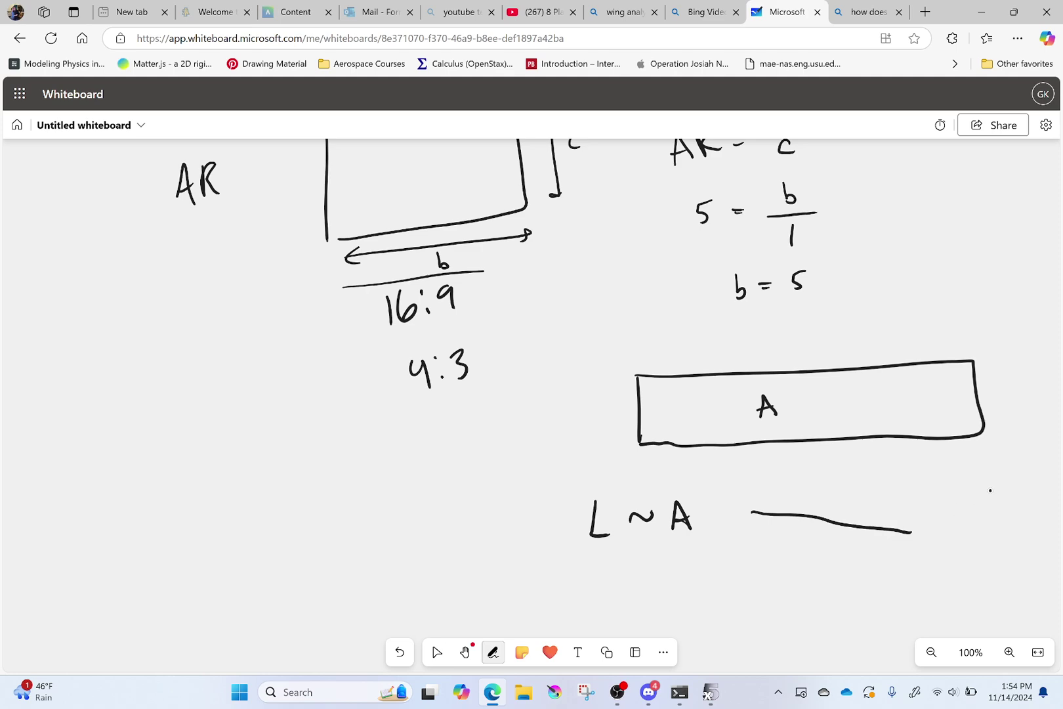
{"action": "left_click_drag", "start_coordinate": [1023, 479], "coordinate": [918, 528]}
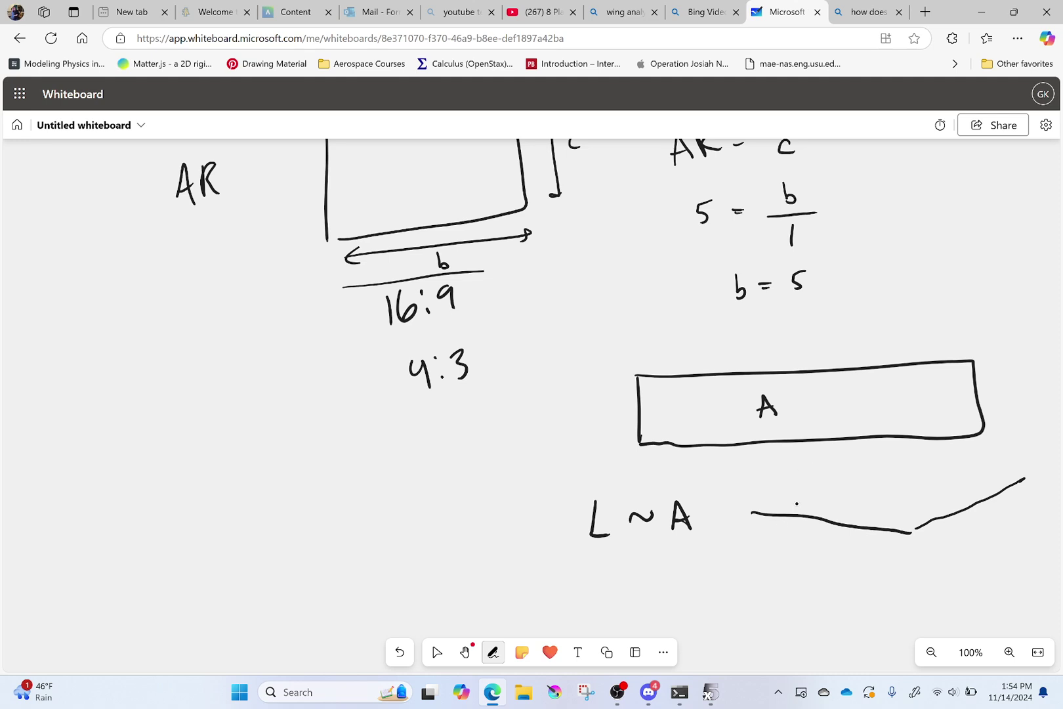
{"action": "left_click_drag", "start_coordinate": [759, 531], "coordinate": [1017, 527]}
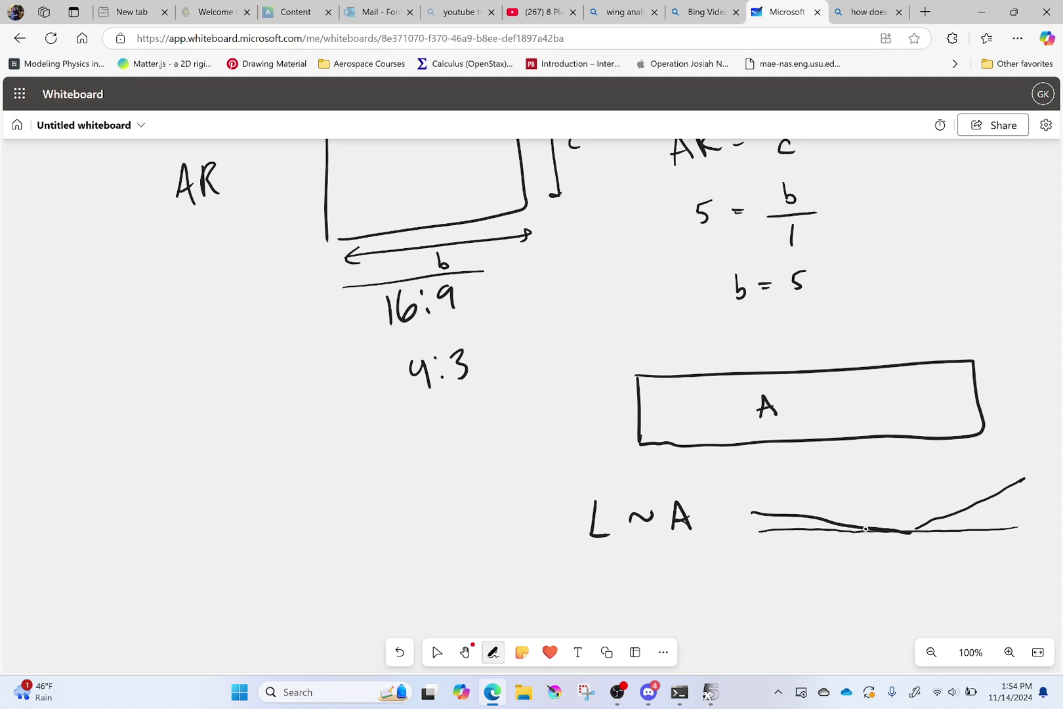
{"action": "key", "text": "Escape"}
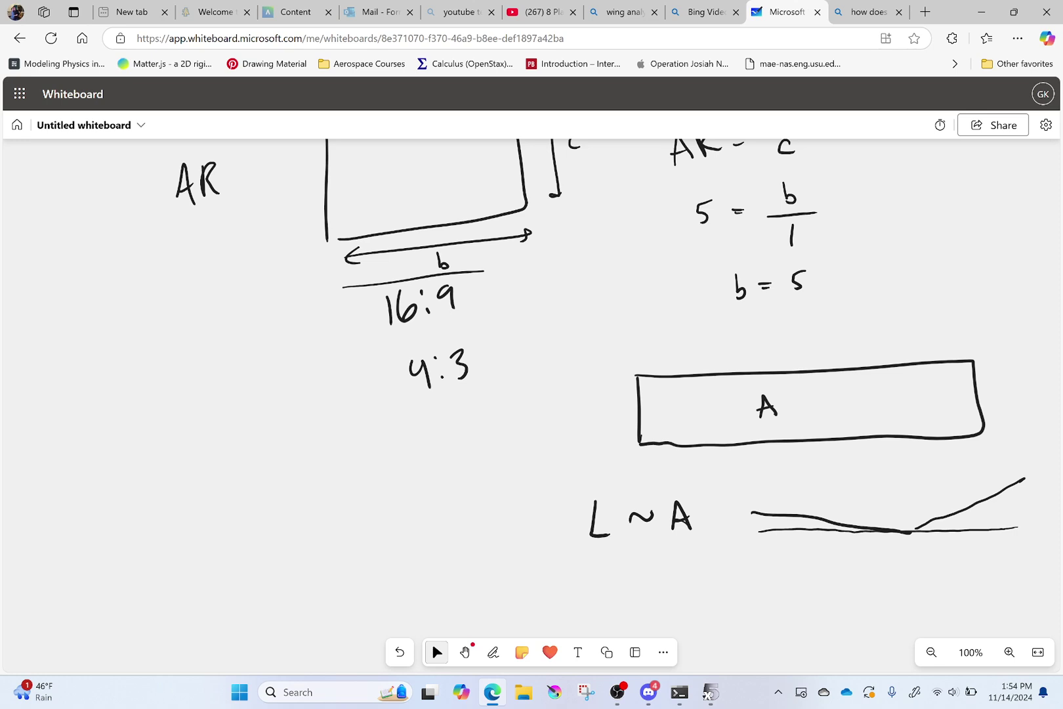
- Label the angle between the raised right wing half and the reference line with "θ"
{"action": "scroll", "coordinate": [532, 394], "scroll_direction": "down", "scroll_amount": 2}
{"action": "scroll", "coordinate": [532, 394], "scroll_direction": "right", "scroll_amount": 3}
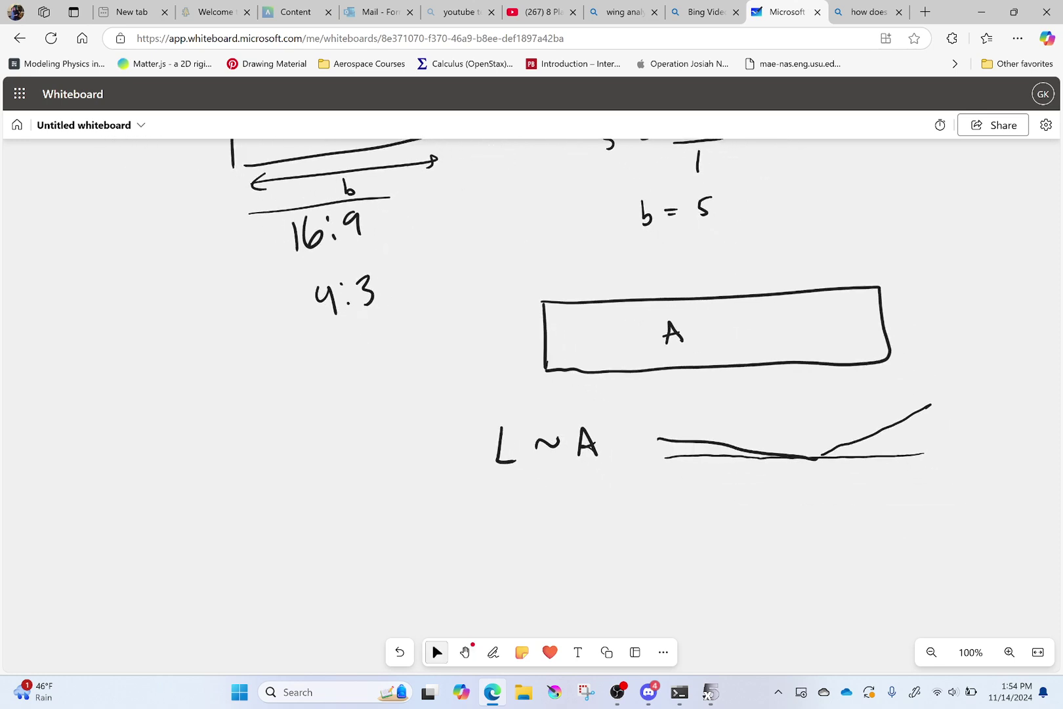
{"action": "left_click", "coordinate": [721, 461]}
{"action": "mouse_move", "coordinate": [876, 438]}
{"action": "left_mouse_down"}
{"action": "mouse_move", "coordinate": [873, 455]}
{"action": "mouse_move", "coordinate": [881, 438]}
{"action": "left_mouse_up"}
{"action": "left_click_drag", "start_coordinate": [867, 448], "coordinate": [882, 447]}
{"action": "left_click", "coordinate": [436, 652]}
- Handwrite the equation "L₁ = L cos θ" below the dihedral wing sketch
{"action": "mouse_move", "coordinate": [762, 507]}
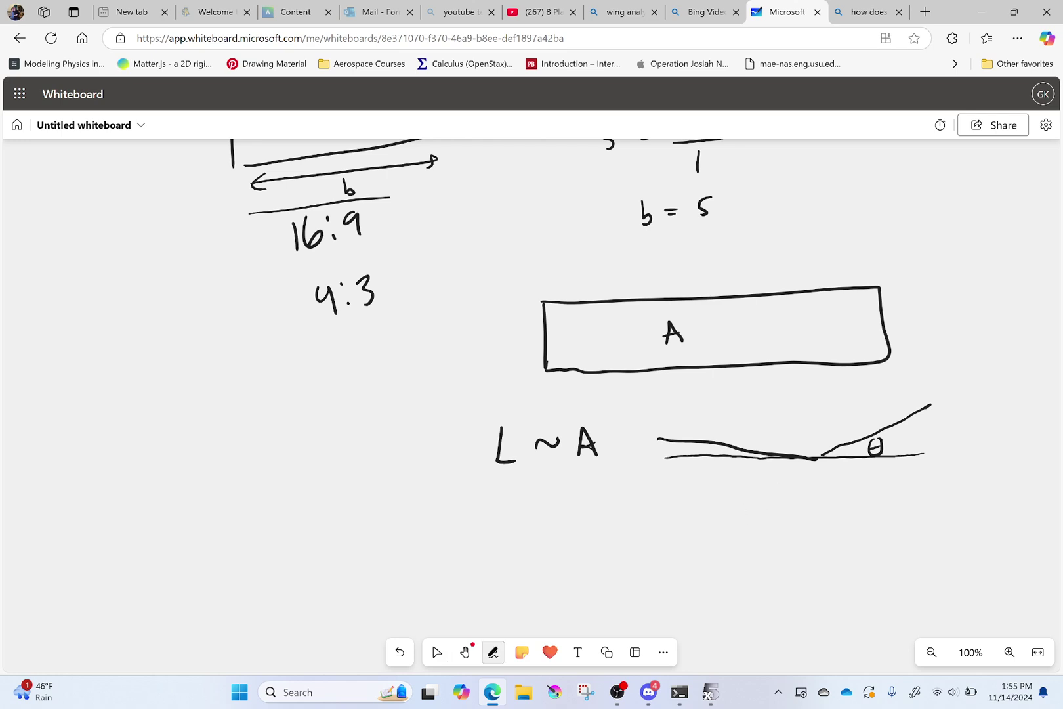
{"action": "mouse_move", "coordinate": [743, 502]}
{"action": "left_mouse_down"}
{"action": "mouse_move", "coordinate": [742, 527]}
{"action": "mouse_move", "coordinate": [760, 526]}
{"action": "left_mouse_up"}
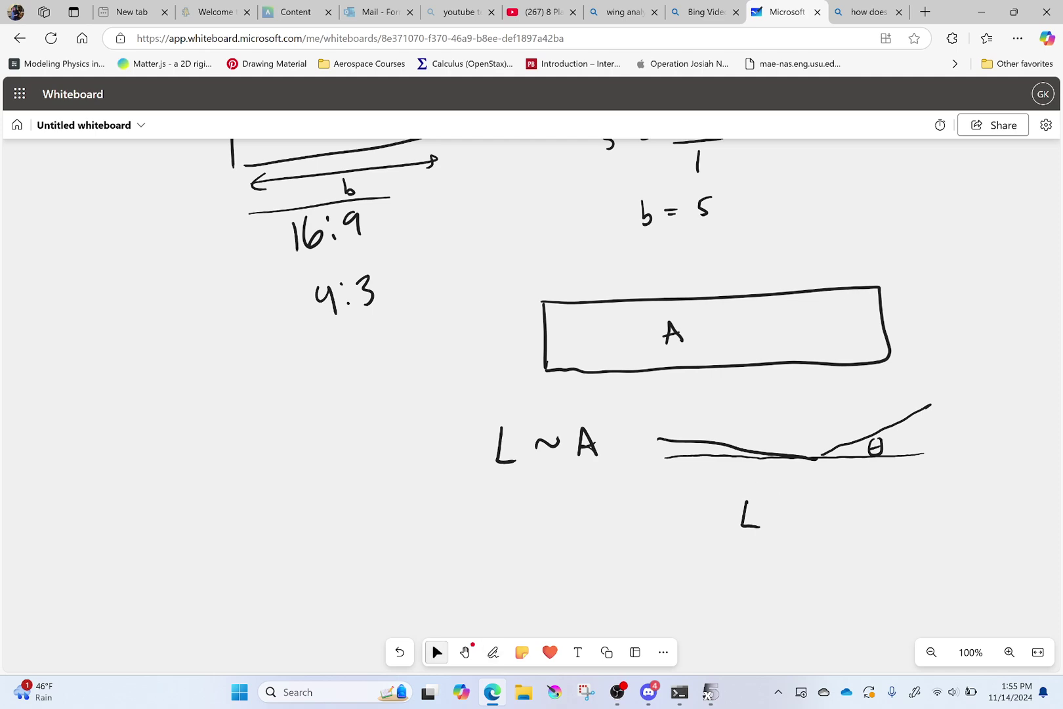
{"action": "mouse_move", "coordinate": [781, 476]}
{"action": "mouse_move", "coordinate": [764, 524]}
{"action": "left_mouse_down"}
{"action": "mouse_move", "coordinate": [767, 535]}
{"action": "mouse_move", "coordinate": [799, 509]}
{"action": "mouse_move", "coordinate": [823, 528]}
{"action": "mouse_move", "coordinate": [847, 516]}
{"action": "mouse_move", "coordinate": [849, 527]}
{"action": "left_mouse_up"}
{"action": "left_click_drag", "start_coordinate": [861, 516], "coordinate": [874, 516]}
{"action": "mouse_move", "coordinate": [888, 507]}
{"action": "left_mouse_down"}
{"action": "mouse_move", "coordinate": [883, 525]}
{"action": "mouse_move", "coordinate": [913, 522]}
{"action": "mouse_move", "coordinate": [918, 506]}
{"action": "left_mouse_up"}
{"action": "left_click_drag", "start_coordinate": [907, 513], "coordinate": [919, 513]}
{"action": "left_click", "coordinate": [436, 652]}
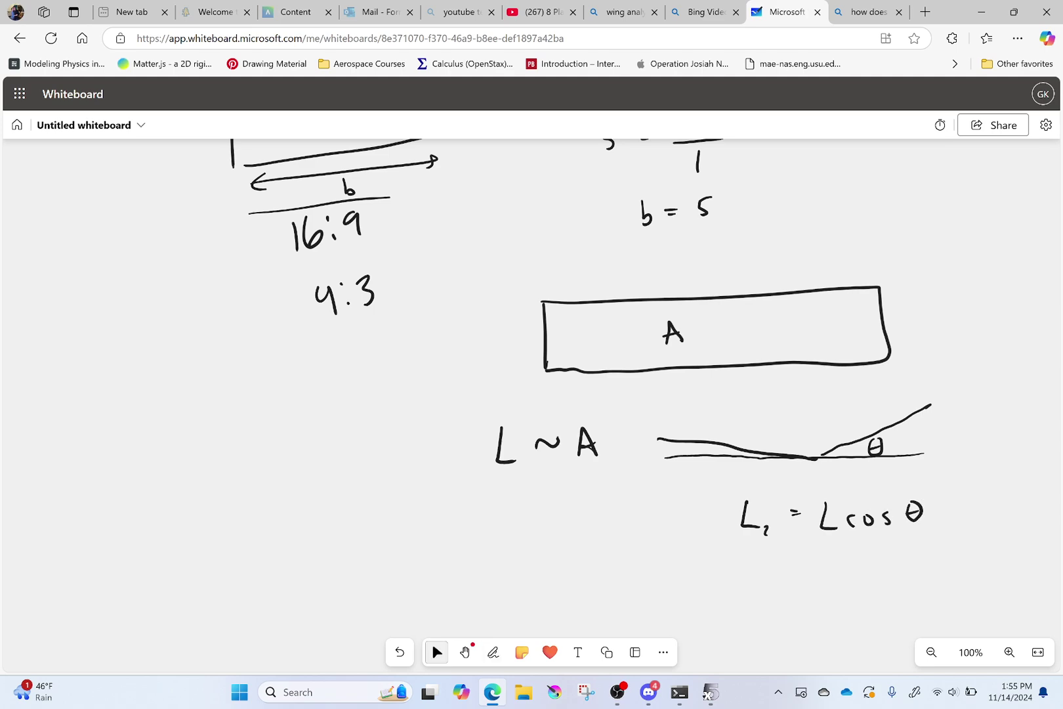
- Handwrite the approximation "cos(3) ≈ 1" below the L₁ equation
{"action": "left_click", "coordinate": [493, 652]}
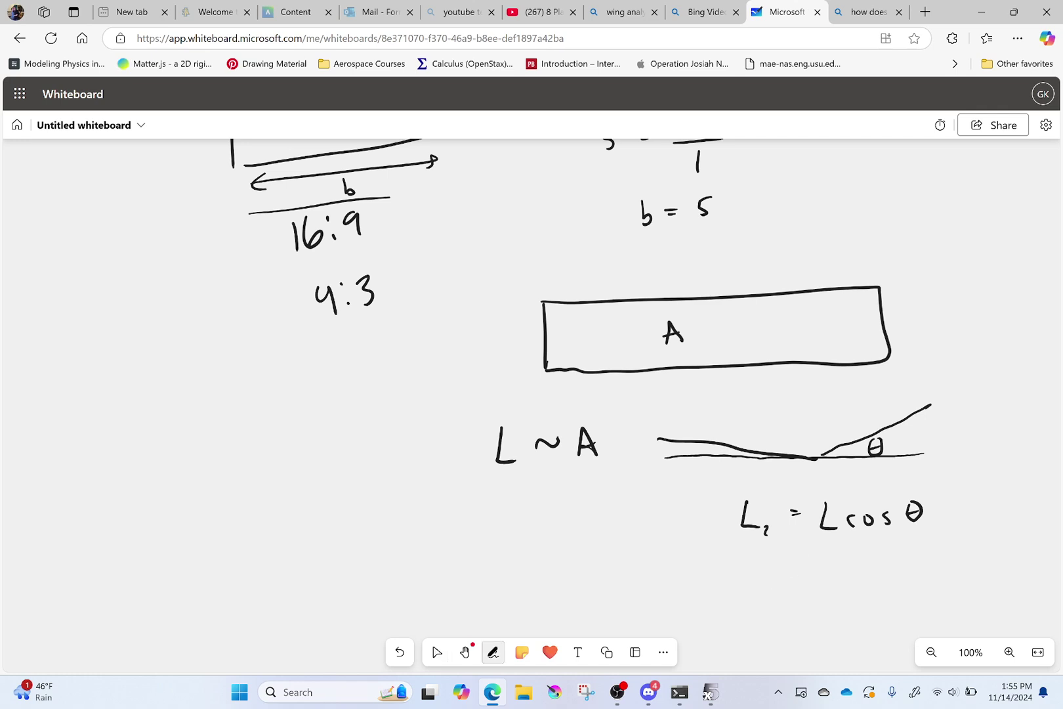
{"action": "left_click_drag", "start_coordinate": [777, 582], "coordinate": [772, 592]}
{"action": "mouse_move", "coordinate": [784, 583]}
{"action": "left_mouse_down"}
{"action": "mouse_move", "coordinate": [787, 593]}
{"action": "mouse_move", "coordinate": [806, 572]}
{"action": "mouse_move", "coordinate": [800, 590]}
{"action": "left_mouse_up"}
{"action": "left_click_drag", "start_coordinate": [820, 559], "coordinate": [815, 590]}
{"action": "mouse_move", "coordinate": [833, 567]}
{"action": "left_mouse_down"}
{"action": "mouse_move", "coordinate": [832, 584]}
{"action": "mouse_move", "coordinate": [843, 586]}
{"action": "mouse_move", "coordinate": [886, 564]}
{"action": "mouse_move", "coordinate": [882, 584]}
{"action": "mouse_move", "coordinate": [911, 577]}
{"action": "left_mouse_up"}
{"action": "left_click", "coordinate": [437, 652]}
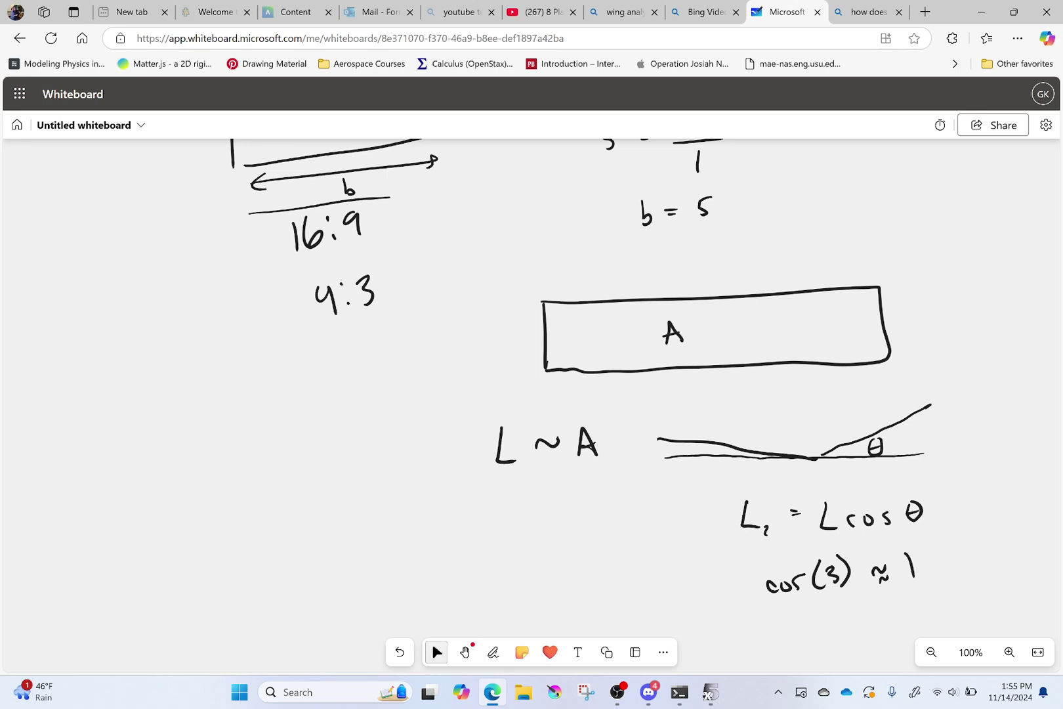
- Handwrite "L₂ = L" below the cosine approximation
{"action": "left_click", "coordinate": [492, 651]}
{"action": "mouse_move", "coordinate": [779, 623]}
{"action": "left_mouse_down"}
{"action": "mouse_move", "coordinate": [792, 639]}
{"action": "mouse_move", "coordinate": [837, 619]}
{"action": "mouse_move", "coordinate": [868, 631]}
{"action": "left_mouse_up"}
{"action": "left_click", "coordinate": [436, 652]}
- Sketch a rolled dihedral wing below "L ~ A", with a level left half, a raised right half and a curved arrow towards the right
{"action": "scroll", "coordinate": [581, 401], "scroll_direction": "down", "scroll_amount": 2}
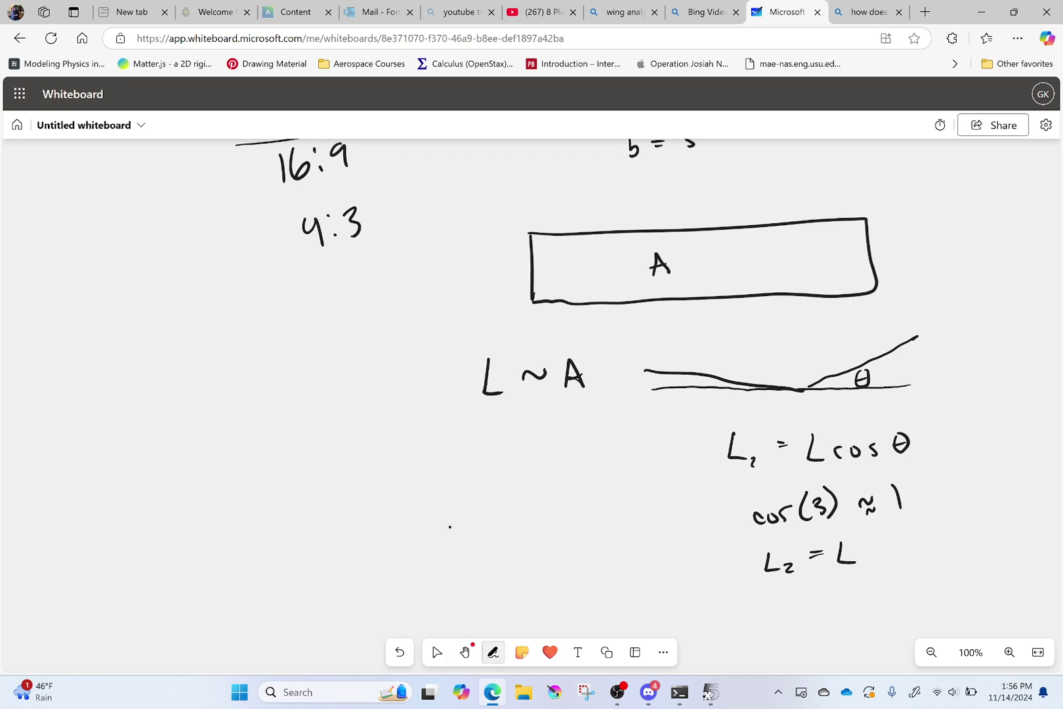
{"action": "mouse_move", "coordinate": [392, 544]}
{"action": "left_mouse_down"}
{"action": "mouse_move", "coordinate": [555, 546]}
{"action": "mouse_move", "coordinate": [686, 464]}
{"action": "left_mouse_up"}
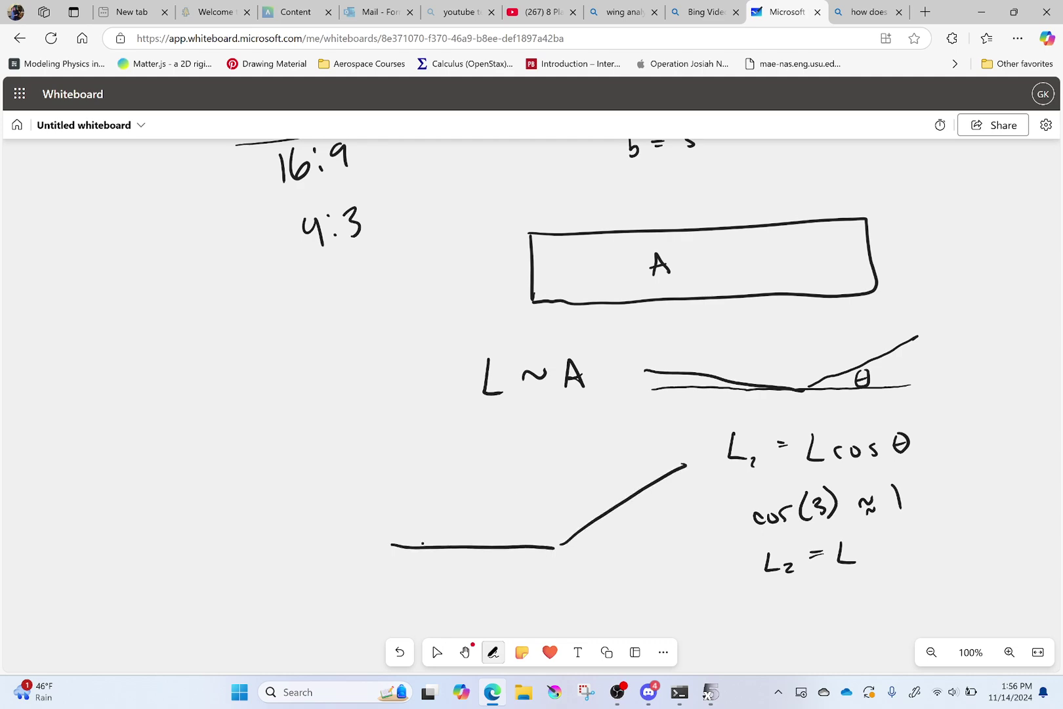
{"action": "mouse_move", "coordinate": [429, 581]}
{"action": "left_mouse_down"}
{"action": "mouse_move", "coordinate": [453, 526]}
{"action": "mouse_move", "coordinate": [537, 483]}
{"action": "mouse_move", "coordinate": [532, 496]}
{"action": "left_mouse_up"}
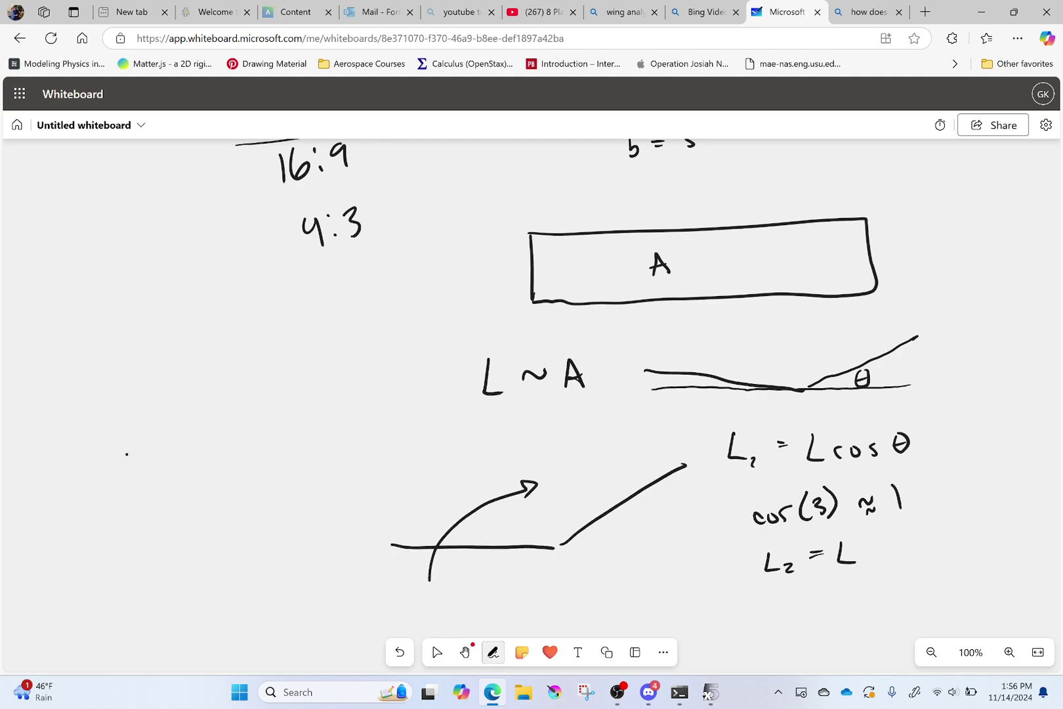
- Sketch a wing rolled the opposite way with a curved arrow towards the left, and an upright V-shaped wing above it
{"action": "mouse_move", "coordinate": [97, 468]}
{"action": "left_mouse_down"}
{"action": "mouse_move", "coordinate": [158, 525]}
{"action": "mouse_move", "coordinate": [337, 538]}
{"action": "left_mouse_up"}
{"action": "mouse_move", "coordinate": [269, 564]}
{"action": "left_mouse_down"}
{"action": "mouse_move", "coordinate": [273, 519]}
{"action": "mouse_move", "coordinate": [213, 487]}
{"action": "left_mouse_up"}
{"action": "left_click_drag", "start_coordinate": [226, 472], "coordinate": [233, 486]}
{"action": "mouse_move", "coordinate": [257, 408]}
{"action": "left_mouse_down"}
{"action": "mouse_move", "coordinate": [297, 447]}
{"action": "mouse_move", "coordinate": [357, 456]}
{"action": "mouse_move", "coordinate": [418, 420]}
{"action": "left_mouse_up"}
{"action": "left_click", "coordinate": [436, 652]}
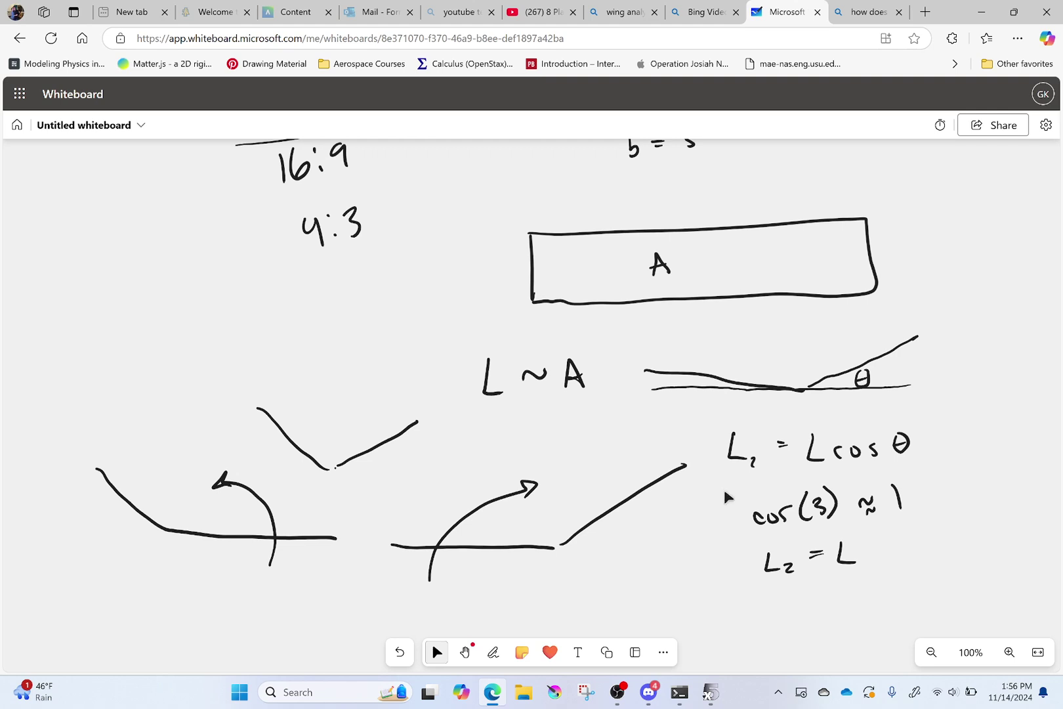
- Switch to xflr5 and briefly show the Span = 20 Dihedral=3 deg curves against AR=20, leaving them hidden
{"action": "left_click", "coordinate": [715, 697]}
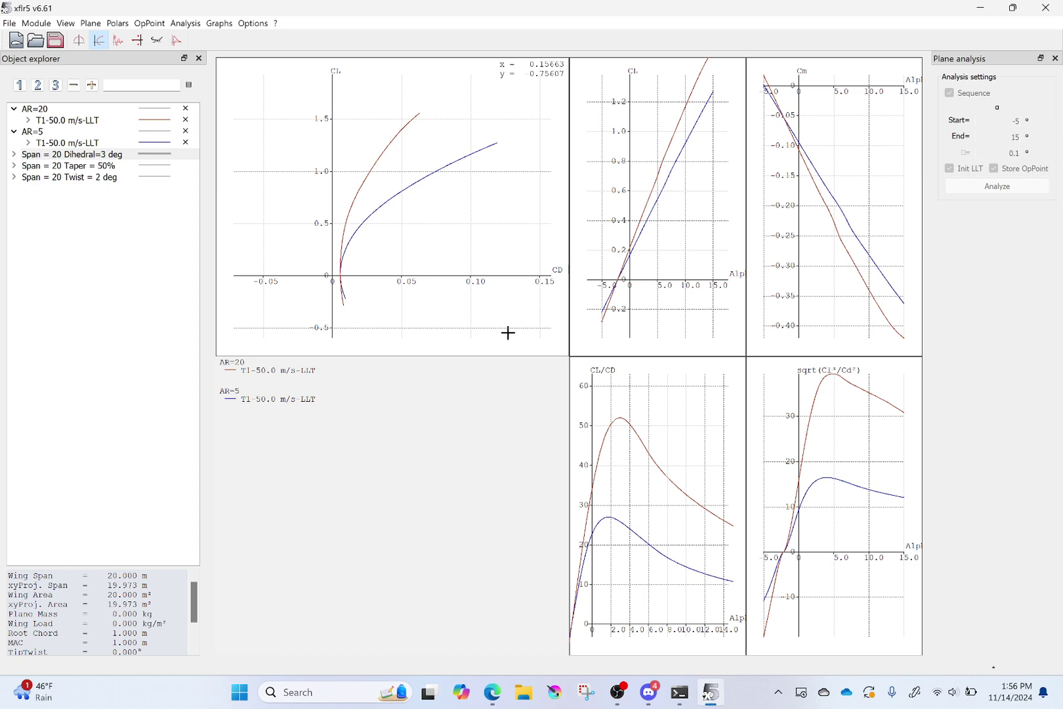
{"action": "left_click", "coordinate": [190, 157]}
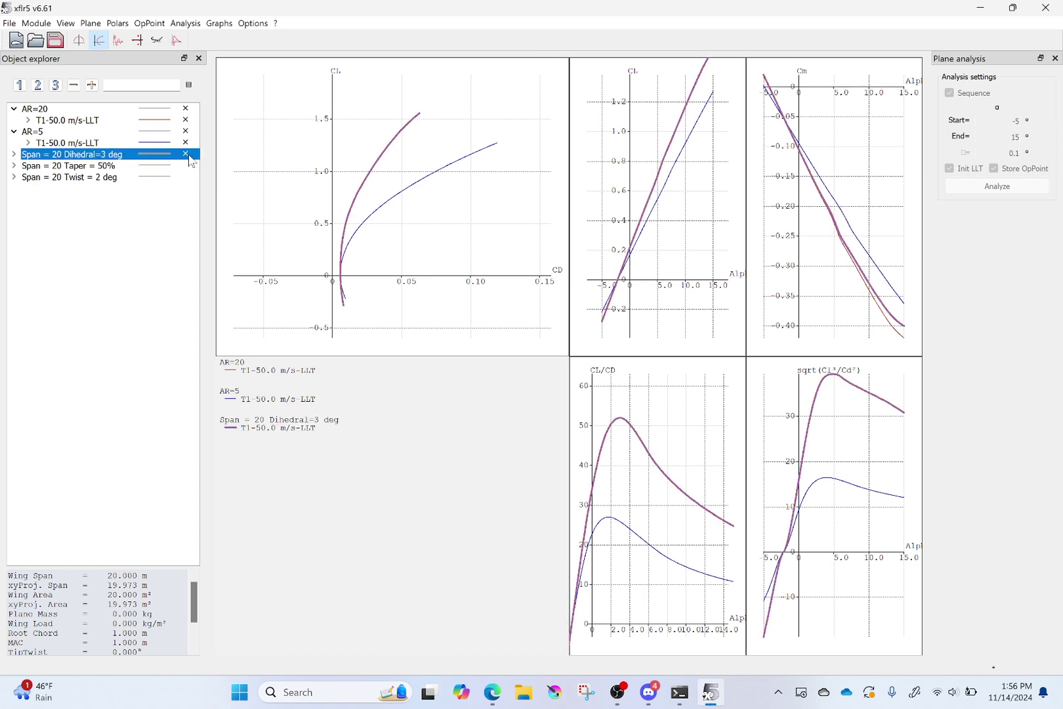
{"action": "left_click", "coordinate": [187, 155]}
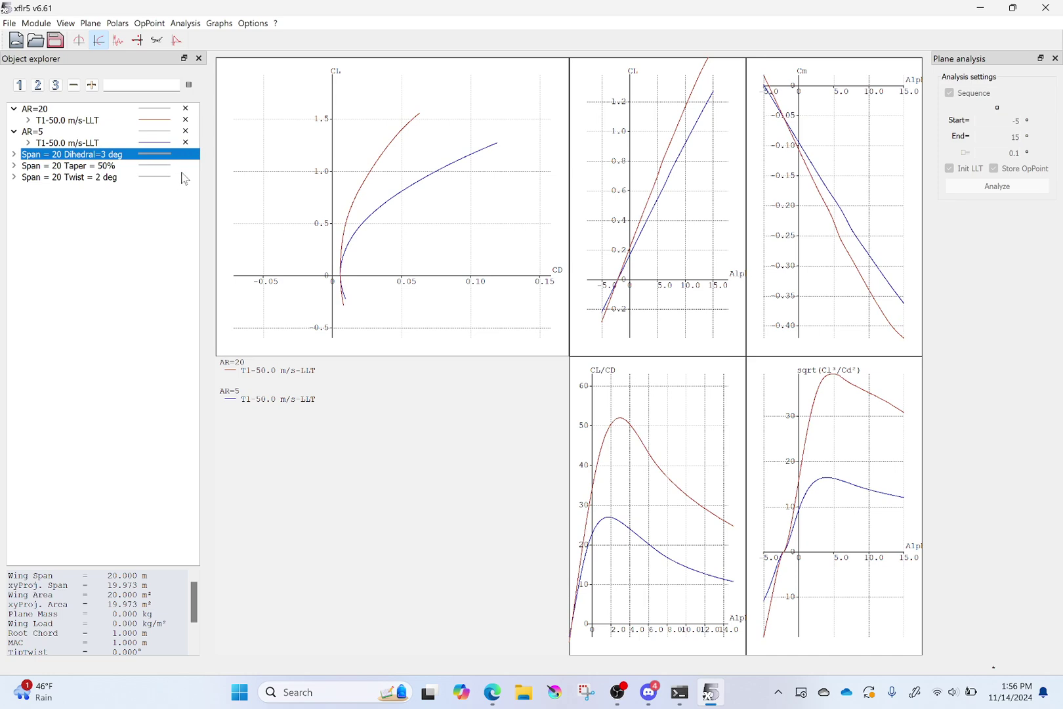
- Show the Span = 20 Taper = 50% plane's curves and hide the AR=5 polar to compare taper with AR=20
{"action": "left_click", "coordinate": [185, 166]}
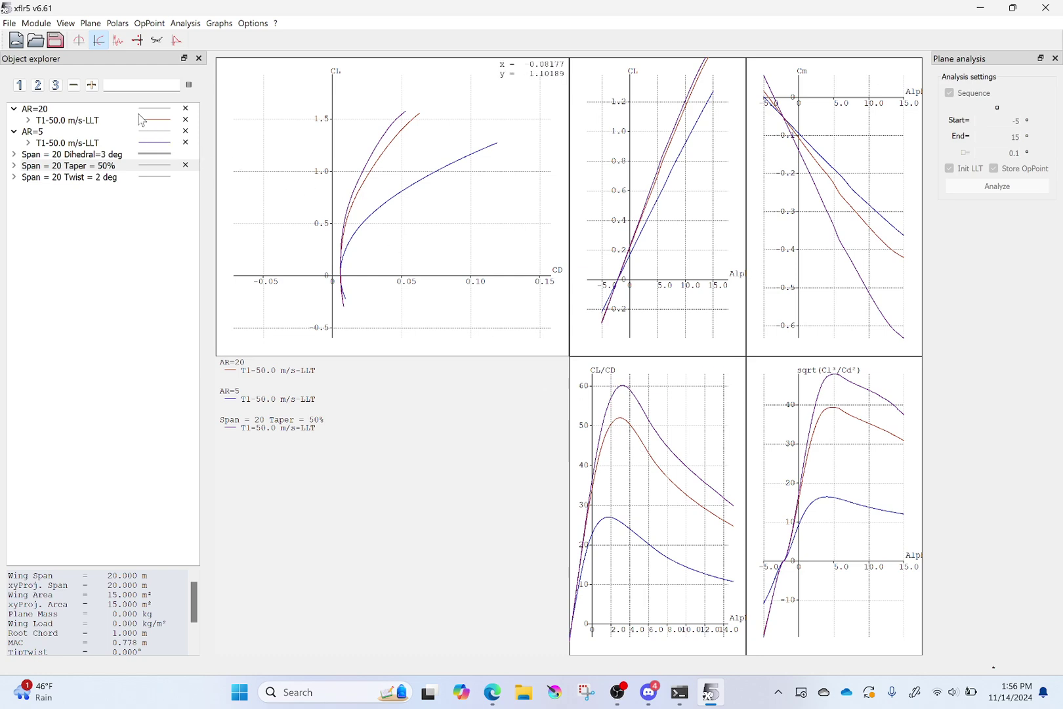
{"action": "left_click", "coordinate": [186, 143]}
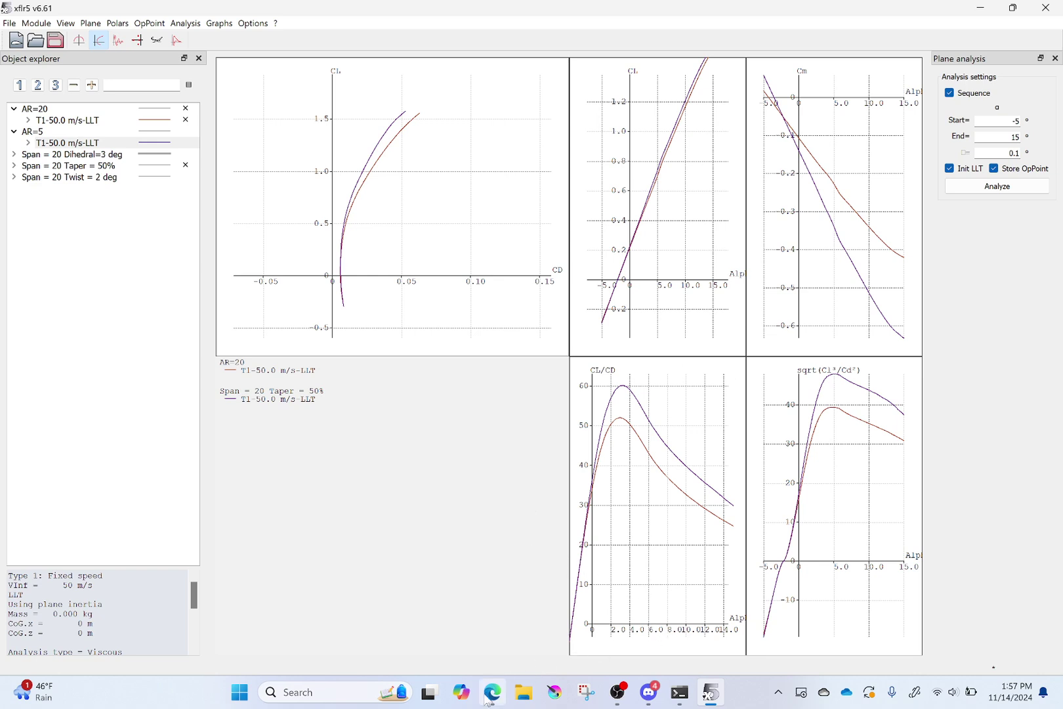
- Switch back to the whiteboard and sketch a tapered wing planform with a centre root line, to the right of the aspect-ratio equations
{"action": "mouse_move", "coordinate": [493, 690]}
{"action": "left_click", "coordinate": [495, 642]}
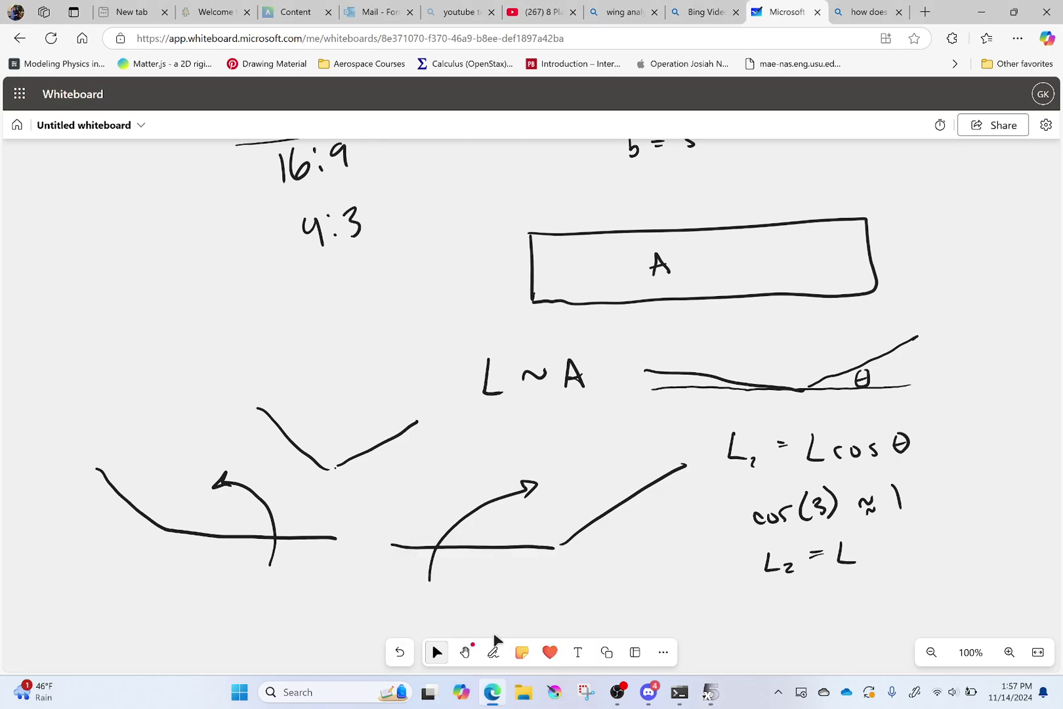
{"action": "scroll", "coordinate": [525, 394], "scroll_direction": "up", "scroll_amount": 5}
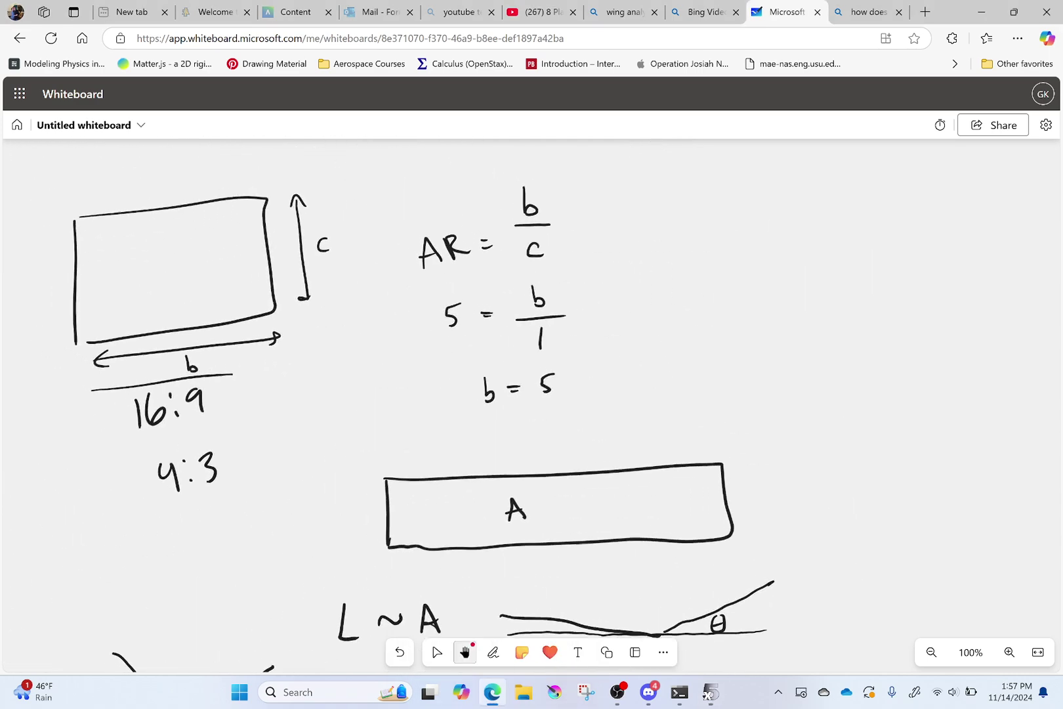
{"action": "left_click", "coordinate": [493, 652]}
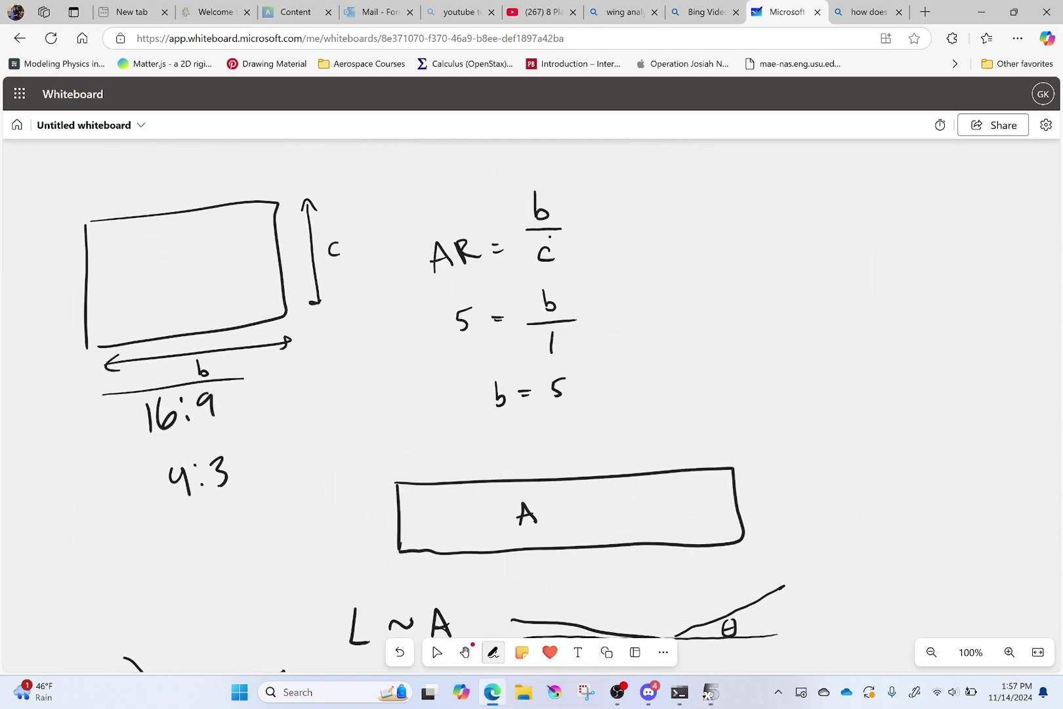
{"action": "left_click", "coordinate": [437, 652]}
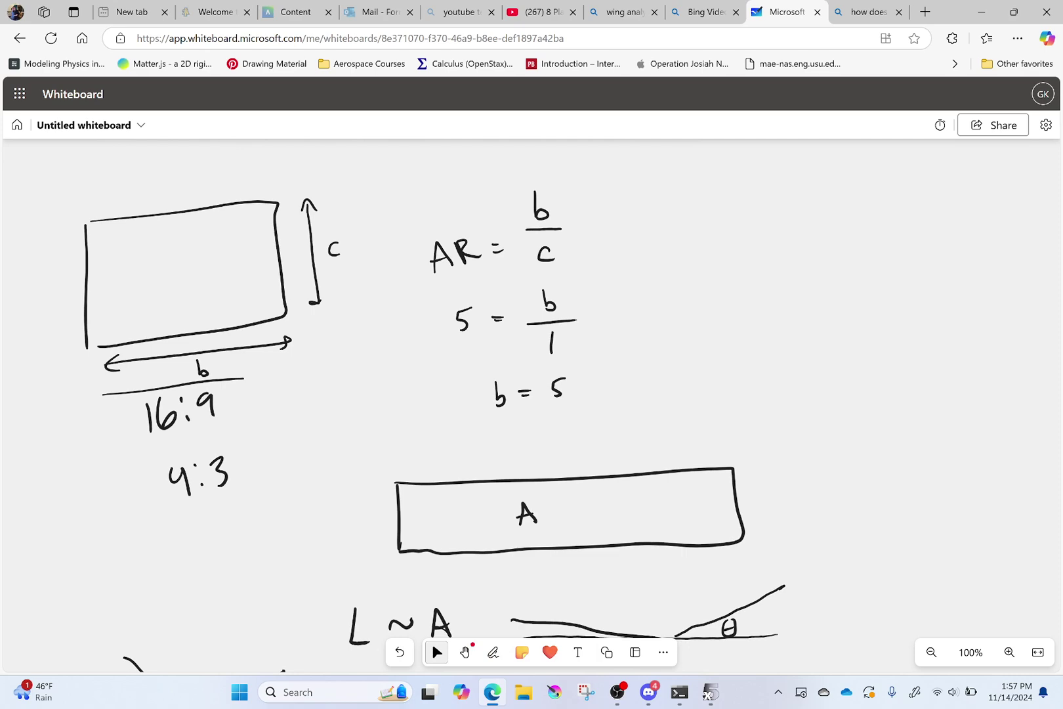
{"action": "left_click", "coordinate": [492, 652]}
{"action": "mouse_move", "coordinate": [694, 223]}
{"action": "left_mouse_down"}
{"action": "mouse_move", "coordinate": [692, 261]}
{"action": "mouse_move", "coordinate": [841, 181]}
{"action": "left_mouse_up"}
{"action": "left_click_drag", "start_coordinate": [702, 264], "coordinate": [854, 296]}
{"action": "mouse_move", "coordinate": [841, 181]}
{"action": "left_mouse_down"}
{"action": "mouse_move", "coordinate": [852, 276]}
{"action": "mouse_move", "coordinate": [1006, 208]}
{"action": "mouse_move", "coordinate": [1014, 265]}
{"action": "mouse_move", "coordinate": [855, 296]}
{"action": "left_mouse_up"}
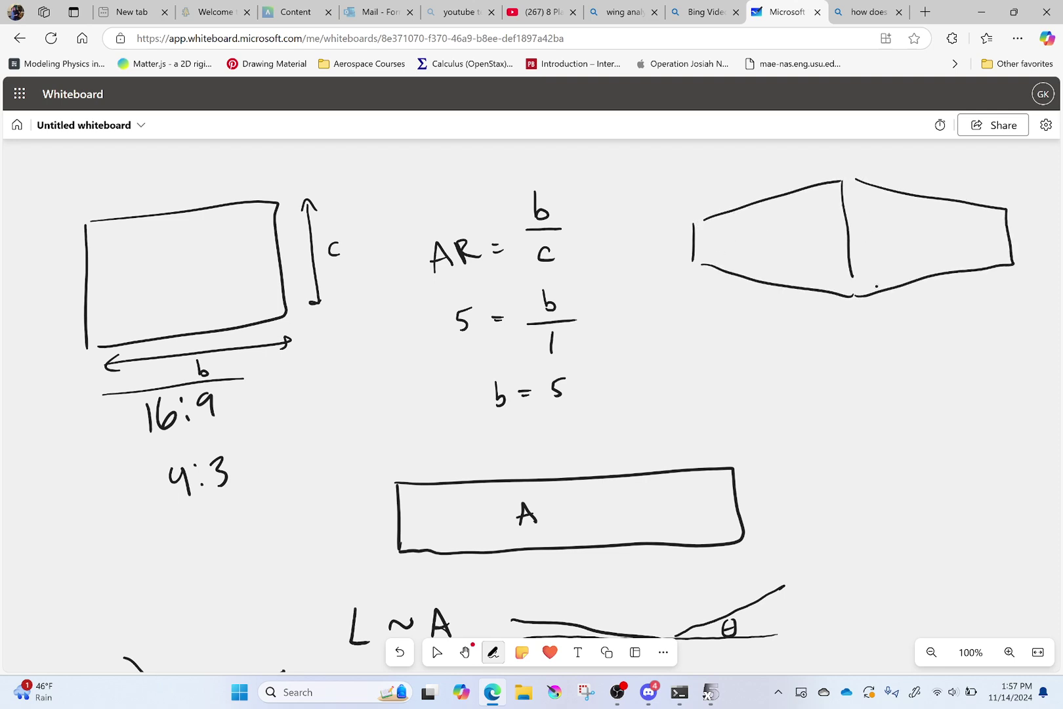
- Mark the tapered wing's span with a line labelled "b", and its tip and root chords with arrows labelled "c"
{"action": "left_click_drag", "start_coordinate": [688, 332], "coordinate": [995, 318]}
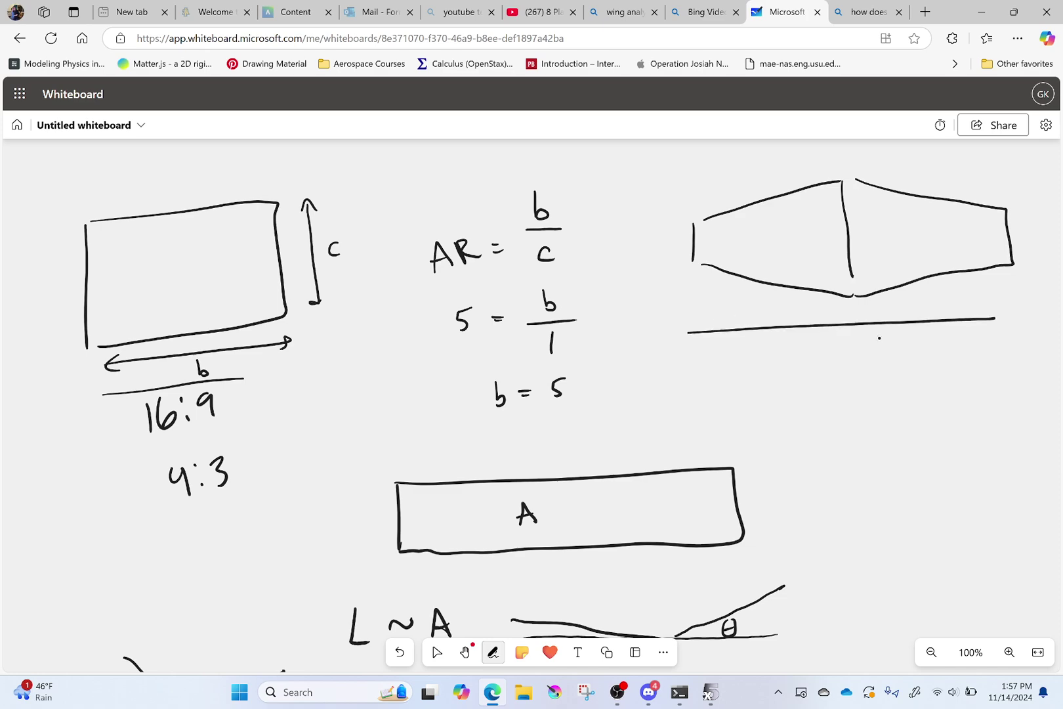
{"action": "mouse_move", "coordinate": [847, 339]}
{"action": "left_mouse_down"}
{"action": "mouse_move", "coordinate": [848, 367]}
{"action": "mouse_move", "coordinate": [851, 358]}
{"action": "left_mouse_up"}
{"action": "left_click", "coordinate": [436, 651]}
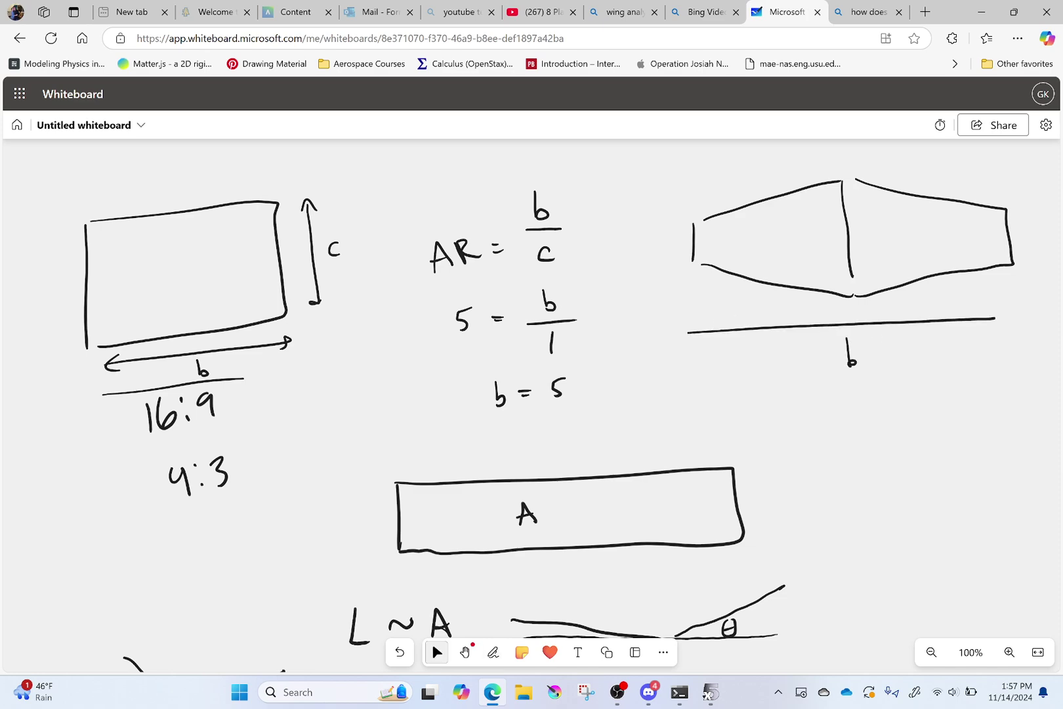
{"action": "left_click", "coordinate": [493, 652]}
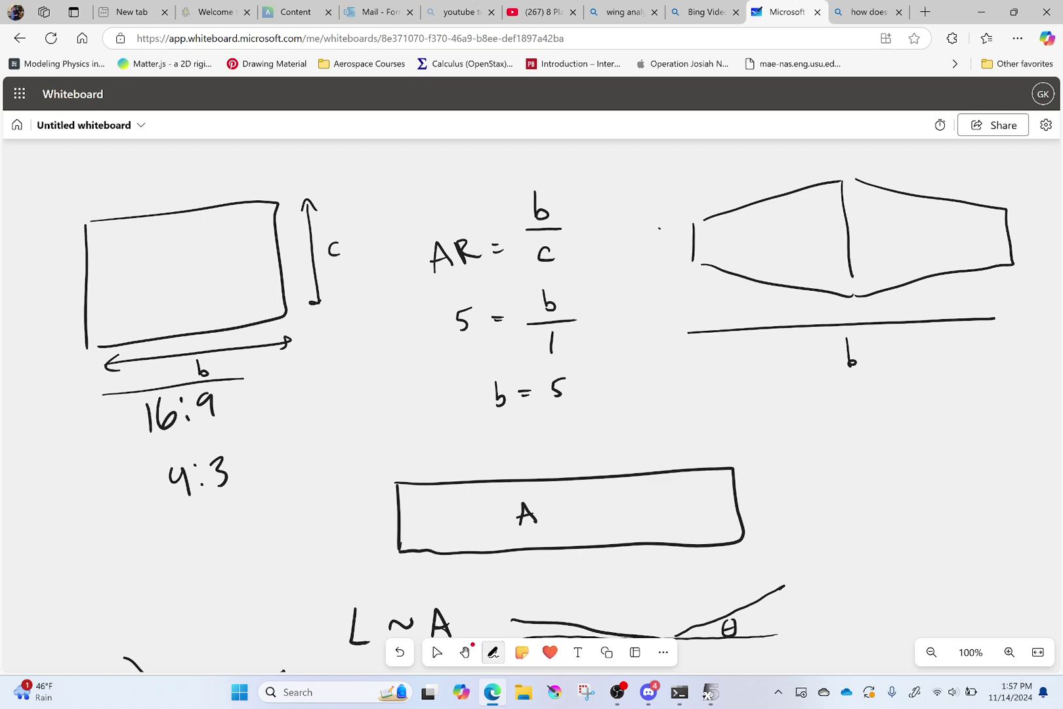
{"action": "mouse_move", "coordinate": [659, 229]}
{"action": "left_mouse_down"}
{"action": "mouse_move", "coordinate": [667, 250]}
{"action": "mouse_move", "coordinate": [662, 224]}
{"action": "left_mouse_up"}
{"action": "mouse_move", "coordinate": [824, 199]}
{"action": "left_mouse_down"}
{"action": "mouse_move", "coordinate": [820, 275]}
{"action": "mouse_move", "coordinate": [832, 207]}
{"action": "mouse_move", "coordinate": [814, 245]}
{"action": "left_mouse_up"}
{"action": "left_click_drag", "start_coordinate": [651, 243], "coordinate": [652, 258]}
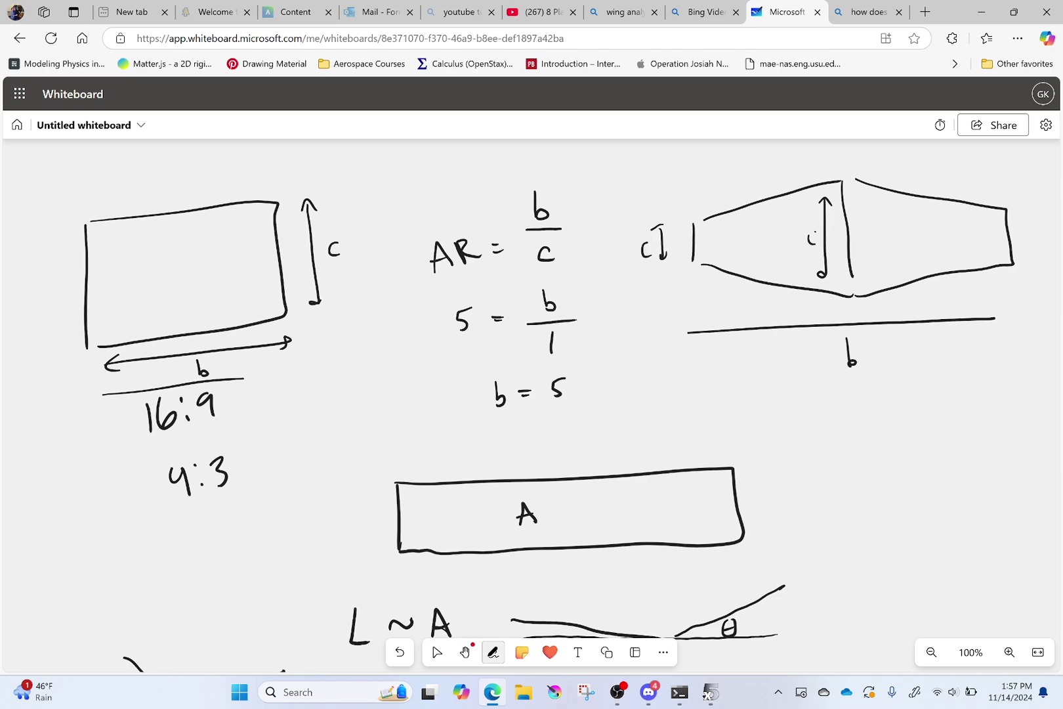
{"action": "left_click", "coordinate": [437, 652]}
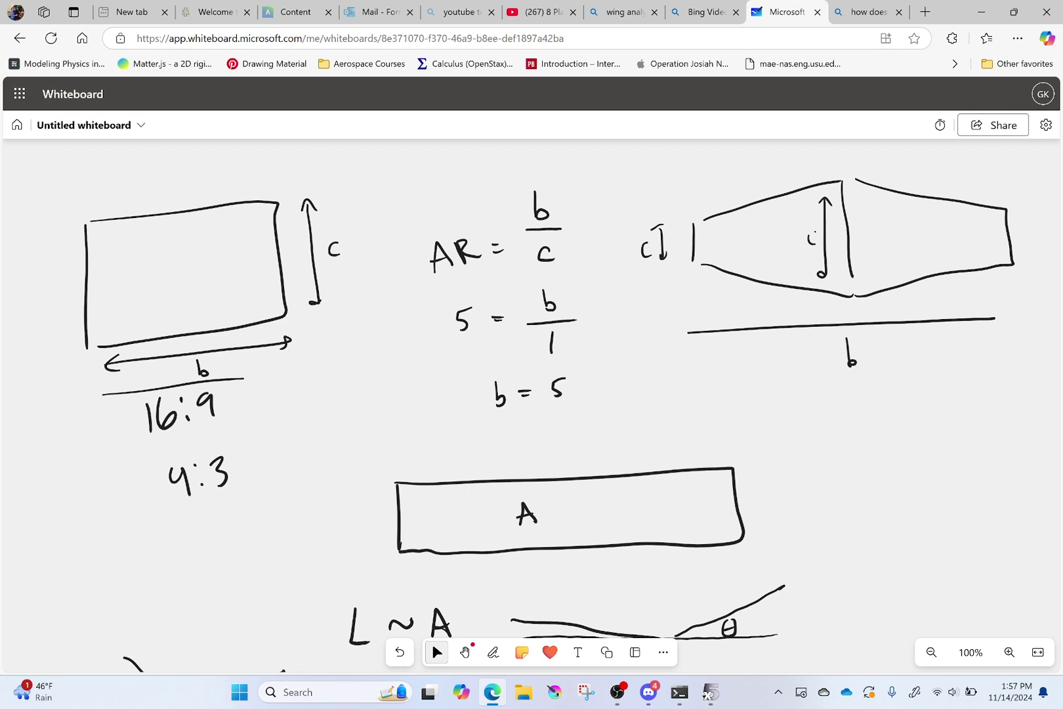
- Handwrite "AR = b/c · b/b" below the tapered wing's span label
{"action": "left_click", "coordinate": [493, 651]}
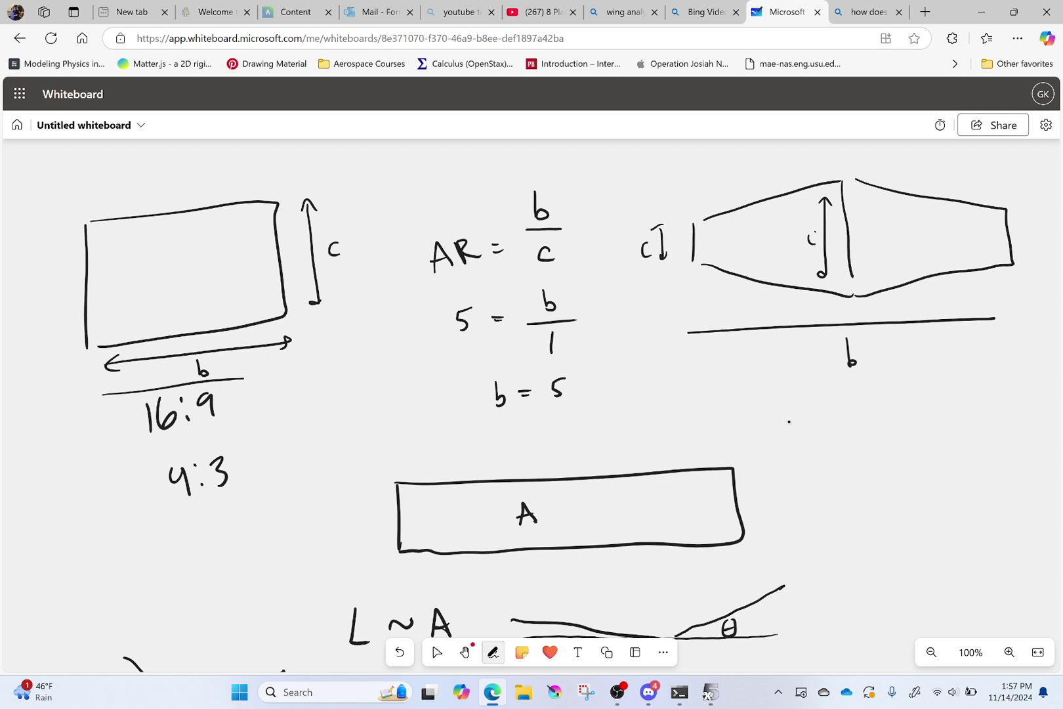
{"action": "mouse_move", "coordinate": [793, 436]}
{"action": "left_mouse_down"}
{"action": "mouse_move", "coordinate": [822, 435]}
{"action": "mouse_move", "coordinate": [818, 410]}
{"action": "left_mouse_up"}
{"action": "mouse_move", "coordinate": [819, 410]}
{"action": "left_mouse_down"}
{"action": "mouse_move", "coordinate": [834, 430]}
{"action": "mouse_move", "coordinate": [845, 423]}
{"action": "left_mouse_up"}
{"action": "left_click", "coordinate": [844, 418]}
{"action": "mouse_move", "coordinate": [886, 380]}
{"action": "left_mouse_down"}
{"action": "mouse_move", "coordinate": [887, 404]}
{"action": "mouse_move", "coordinate": [907, 409]}
{"action": "left_mouse_up"}
{"action": "left_click_drag", "start_coordinate": [885, 425], "coordinate": [902, 433]}
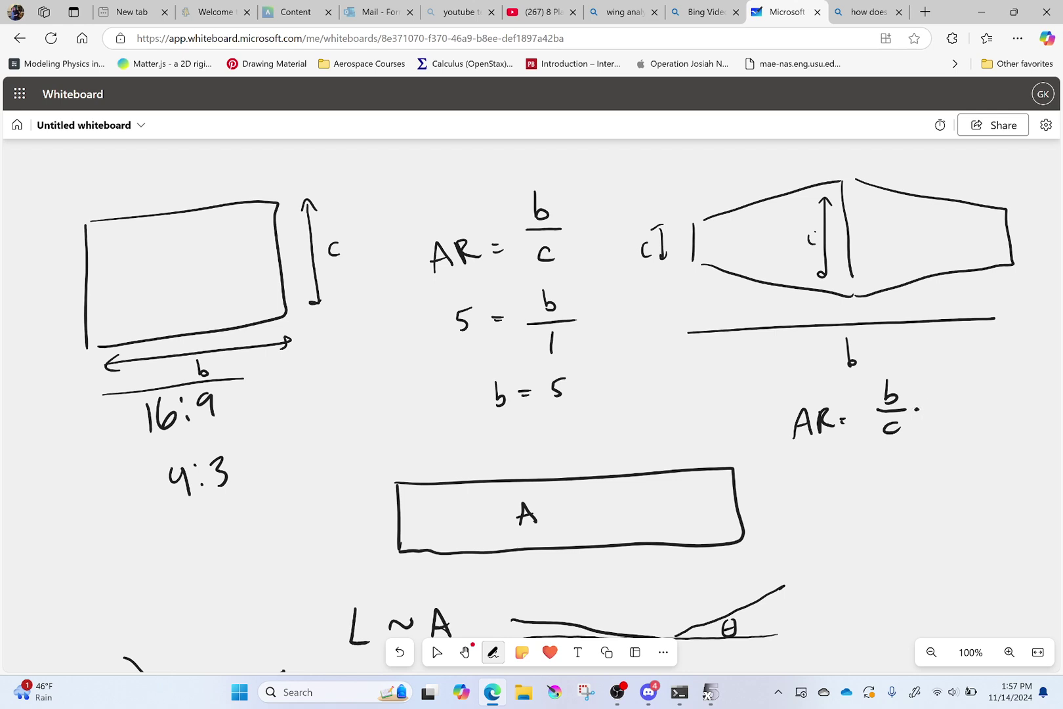
{"action": "mouse_move", "coordinate": [937, 375]}
{"action": "left_mouse_down"}
{"action": "mouse_move", "coordinate": [956, 406]}
{"action": "mouse_move", "coordinate": [946, 437]}
{"action": "left_mouse_up"}
{"action": "left_click", "coordinate": [436, 652]}
- Handwrite the resulting formula "AR = b²/A" below the expanded aspect-ratio expression
{"action": "left_click", "coordinate": [492, 652]}
{"action": "mouse_move", "coordinate": [826, 498]}
{"action": "left_mouse_down"}
{"action": "mouse_move", "coordinate": [834, 469]}
{"action": "mouse_move", "coordinate": [846, 497]}
{"action": "left_mouse_up"}
{"action": "mouse_move", "coordinate": [829, 487]}
{"action": "left_mouse_down"}
{"action": "mouse_move", "coordinate": [862, 470]}
{"action": "mouse_move", "coordinate": [868, 494]}
{"action": "left_mouse_up"}
{"action": "mouse_move", "coordinate": [873, 479]}
{"action": "left_mouse_down"}
{"action": "mouse_move", "coordinate": [935, 460]}
{"action": "mouse_move", "coordinate": [934, 485]}
{"action": "mouse_move", "coordinate": [913, 499]}
{"action": "mouse_move", "coordinate": [924, 519]}
{"action": "left_mouse_up"}
{"action": "left_click_drag", "start_coordinate": [905, 514], "coordinate": [920, 511]}
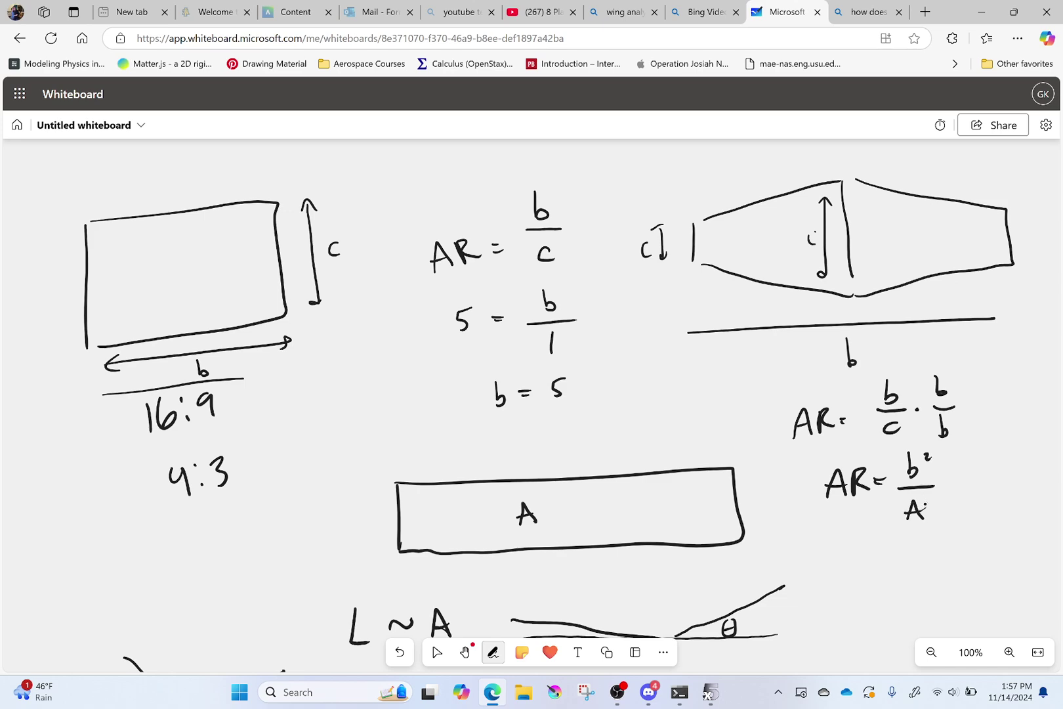
{"action": "left_click", "coordinate": [436, 652]}
{"action": "scroll", "coordinate": [531, 407], "scroll_direction": "right", "scroll_amount": 5}
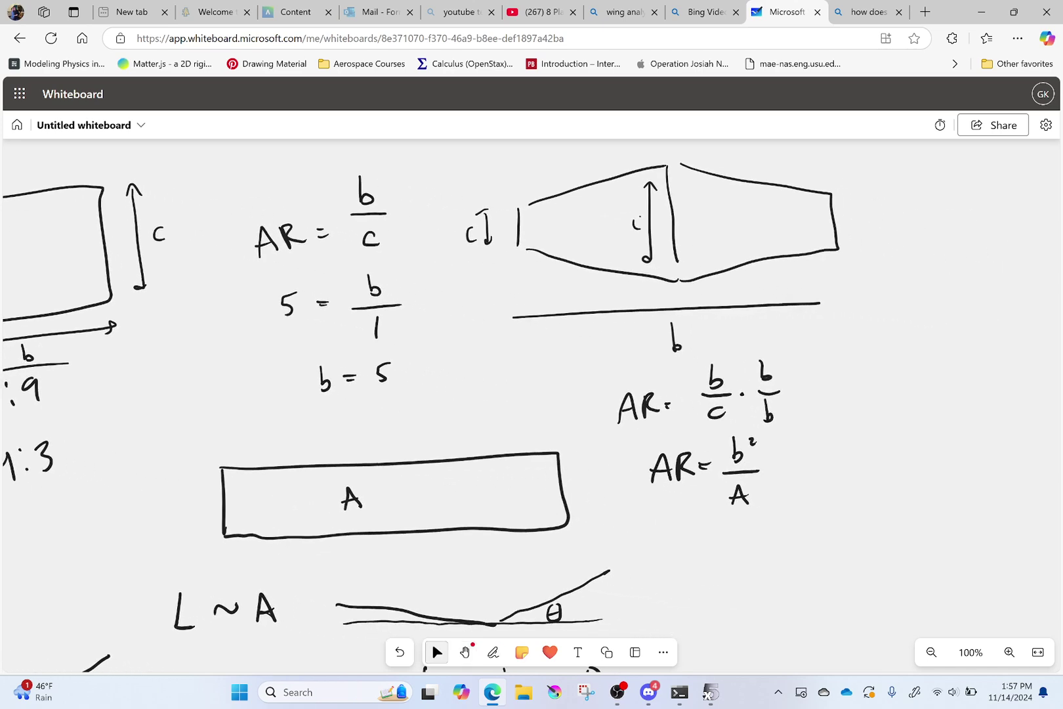
{"action": "left_click", "coordinate": [493, 651]}
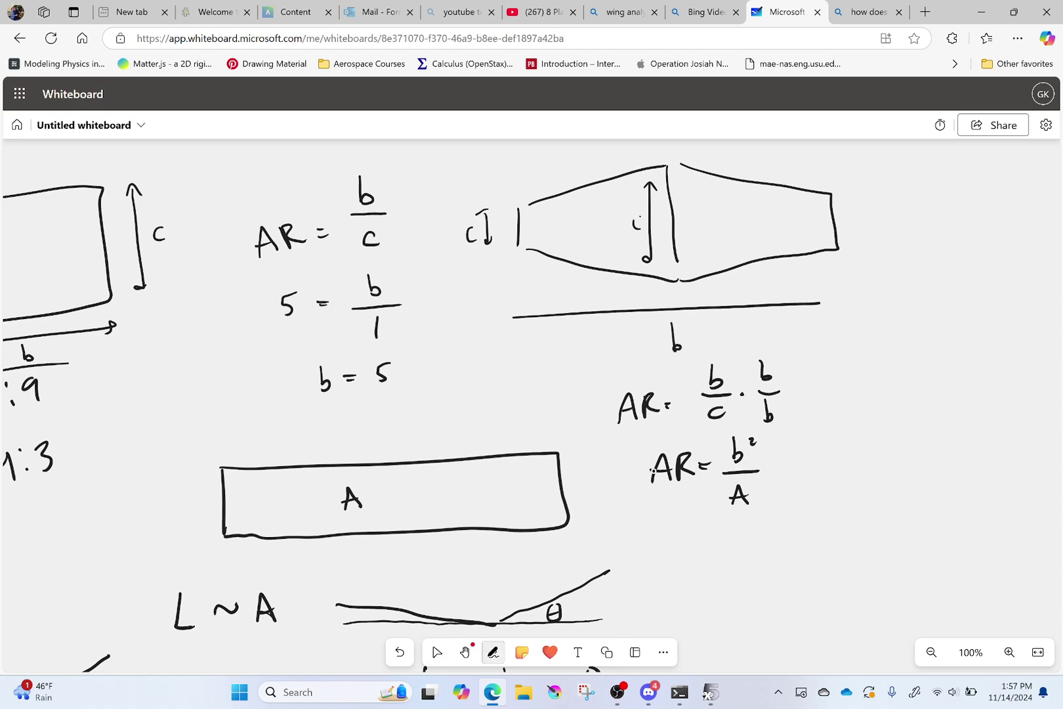
- Handwrite "AR = b/c_avg" to the right of the expanded aspect-ratio expression
{"action": "left_click", "coordinate": [436, 652]}
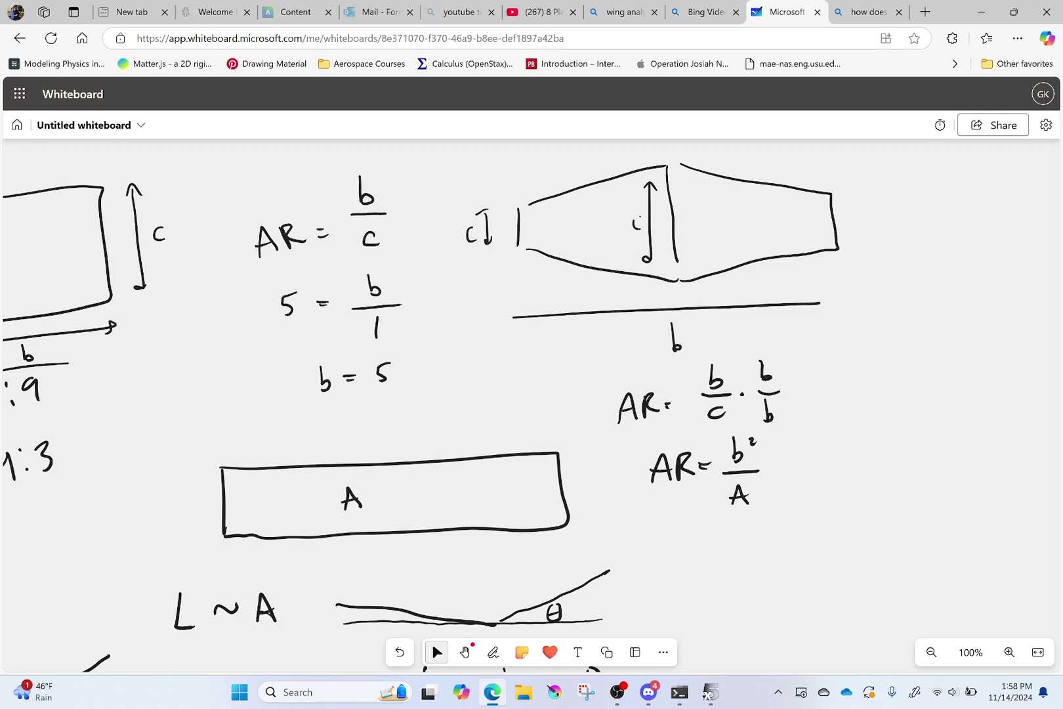
{"action": "left_click", "coordinate": [493, 652]}
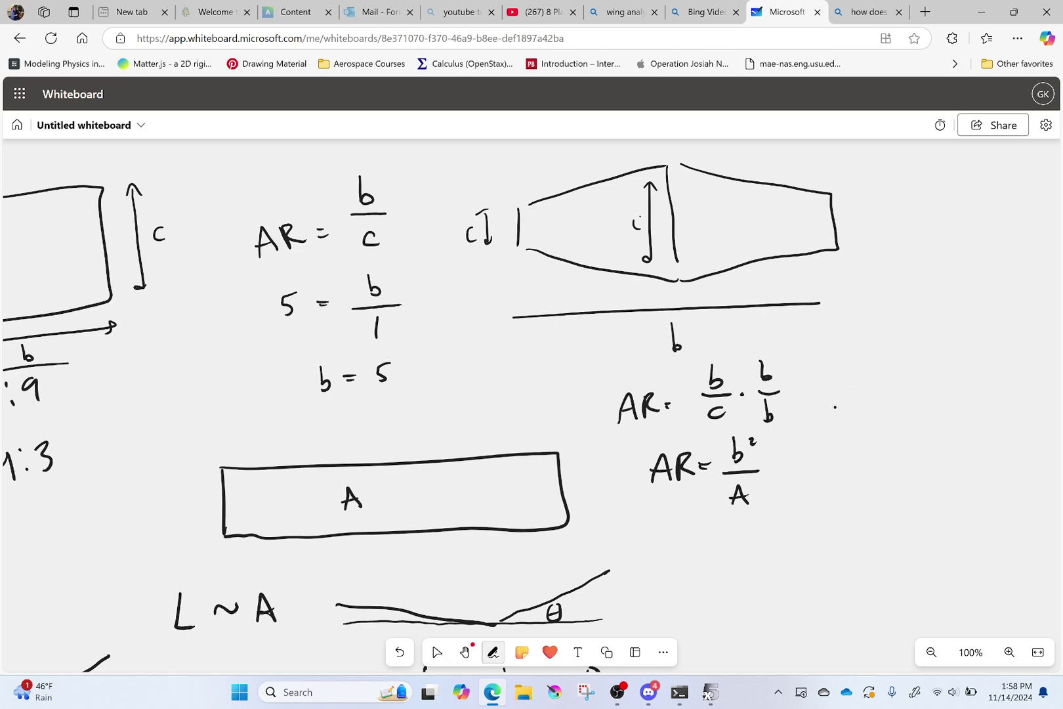
{"action": "mouse_move", "coordinate": [834, 407]}
{"action": "left_mouse_down"}
{"action": "mouse_move", "coordinate": [853, 387]}
{"action": "mouse_move", "coordinate": [865, 402]}
{"action": "mouse_move", "coordinate": [879, 394]}
{"action": "left_mouse_up"}
{"action": "mouse_move", "coordinate": [911, 346]}
{"action": "left_mouse_down"}
{"action": "mouse_move", "coordinate": [916, 374]}
{"action": "mouse_move", "coordinate": [945, 379]}
{"action": "mouse_move", "coordinate": [914, 413]}
{"action": "mouse_move", "coordinate": [934, 407]}
{"action": "mouse_move", "coordinate": [937, 426]}
{"action": "left_mouse_up"}
{"action": "left_click", "coordinate": [436, 652]}
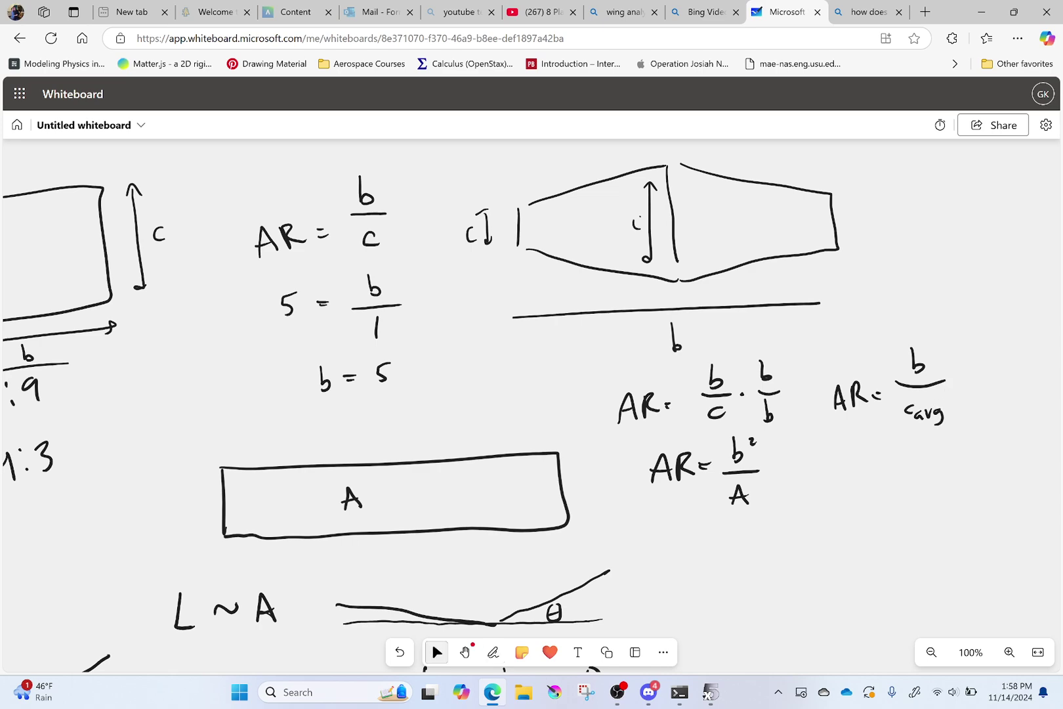
- Label the tapered wing's root chord "1" and tip chord ".5", and mark the mid-panel chord with an arrow and "c_avg = .75"
{"action": "left_click", "coordinate": [492, 652]}
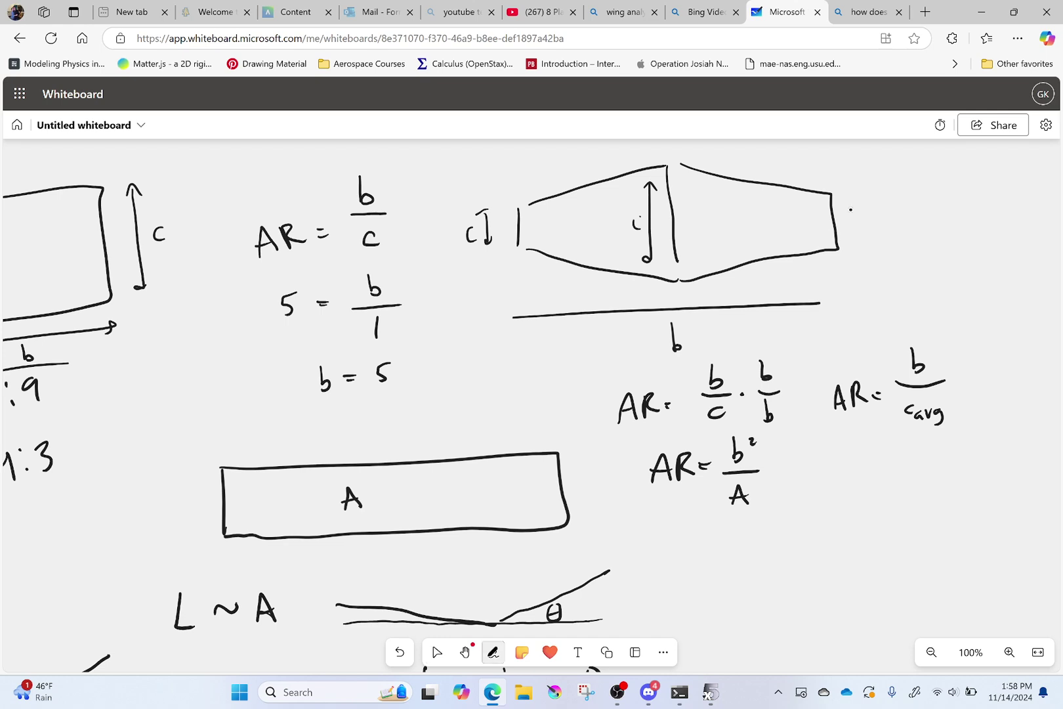
{"action": "left_click_drag", "start_coordinate": [882, 202], "coordinate": [863, 223]}
{"action": "left_click_drag", "start_coordinate": [687, 212], "coordinate": [692, 228]}
{"action": "mouse_move", "coordinate": [750, 184]}
{"action": "left_mouse_down"}
{"action": "mouse_move", "coordinate": [752, 256]}
{"action": "mouse_move", "coordinate": [755, 190]}
{"action": "left_mouse_up"}
{"action": "mouse_move", "coordinate": [756, 277]}
{"action": "left_mouse_down"}
{"action": "mouse_move", "coordinate": [785, 289]}
{"action": "mouse_move", "coordinate": [828, 269]}
{"action": "mouse_move", "coordinate": [826, 288]}
{"action": "mouse_move", "coordinate": [838, 286]}
{"action": "left_mouse_up"}
{"action": "left_click", "coordinate": [818, 286]}
{"action": "left_click_drag", "start_coordinate": [841, 266], "coordinate": [850, 265]}
{"action": "left_click", "coordinate": [436, 652]}
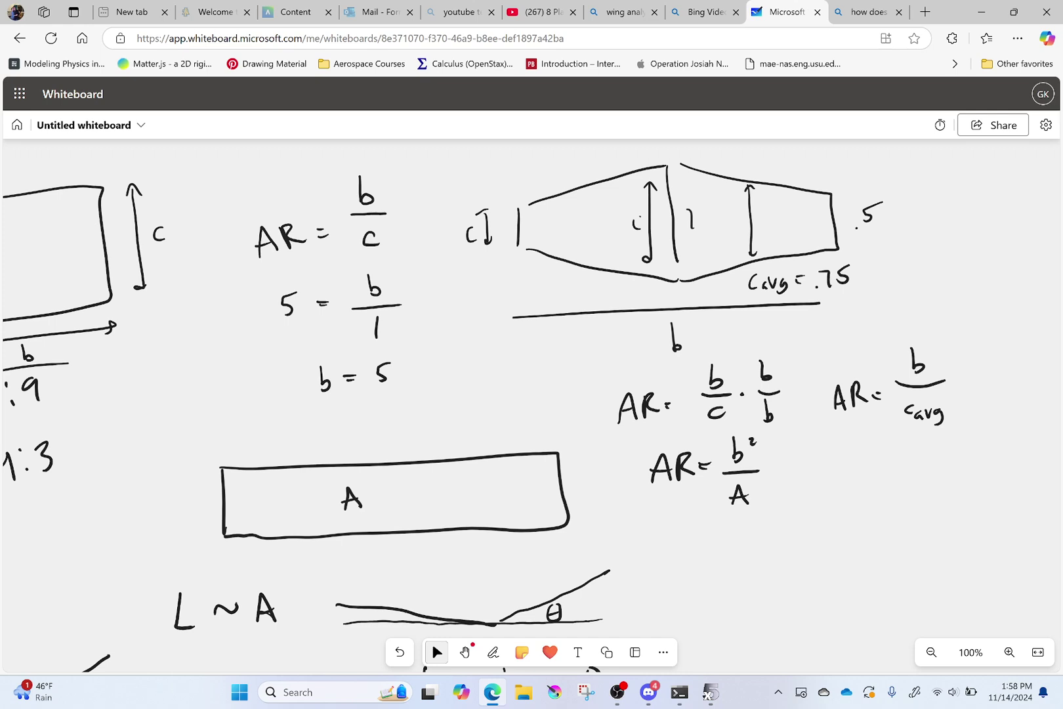
- Handwrite "AR = 20/.75 =" below the average-chord aspect-ratio formula
{"action": "left_click", "coordinate": [492, 652]}
{"action": "mouse_move", "coordinate": [825, 507]}
{"action": "left_mouse_down"}
{"action": "mouse_move", "coordinate": [840, 505]}
{"action": "mouse_move", "coordinate": [836, 494]}
{"action": "left_mouse_up"}
{"action": "mouse_move", "coordinate": [845, 477]}
{"action": "left_mouse_down"}
{"action": "mouse_move", "coordinate": [845, 503]}
{"action": "mouse_move", "coordinate": [875, 486]}
{"action": "left_mouse_up"}
{"action": "left_click", "coordinate": [865, 482]}
{"action": "mouse_move", "coordinate": [866, 491]}
{"action": "left_mouse_down"}
{"action": "mouse_move", "coordinate": [918, 464]}
{"action": "mouse_move", "coordinate": [920, 474]}
{"action": "left_mouse_up"}
{"action": "mouse_move", "coordinate": [927, 458]}
{"action": "left_mouse_down"}
{"action": "mouse_move", "coordinate": [931, 473]}
{"action": "mouse_move", "coordinate": [928, 457]}
{"action": "left_mouse_up"}
{"action": "mouse_move", "coordinate": [898, 488]}
{"action": "left_mouse_down"}
{"action": "mouse_move", "coordinate": [937, 485]}
{"action": "mouse_move", "coordinate": [926, 514]}
{"action": "left_mouse_up"}
{"action": "left_click", "coordinate": [912, 509]}
{"action": "mouse_move", "coordinate": [943, 493]}
{"action": "left_mouse_down"}
{"action": "mouse_move", "coordinate": [932, 512]}
{"action": "mouse_move", "coordinate": [960, 476]}
{"action": "left_mouse_up"}
{"action": "left_click", "coordinate": [950, 484]}
{"action": "left_click_drag", "start_coordinate": [950, 483], "coordinate": [960, 482]}
{"action": "left_click", "coordinate": [436, 652]}
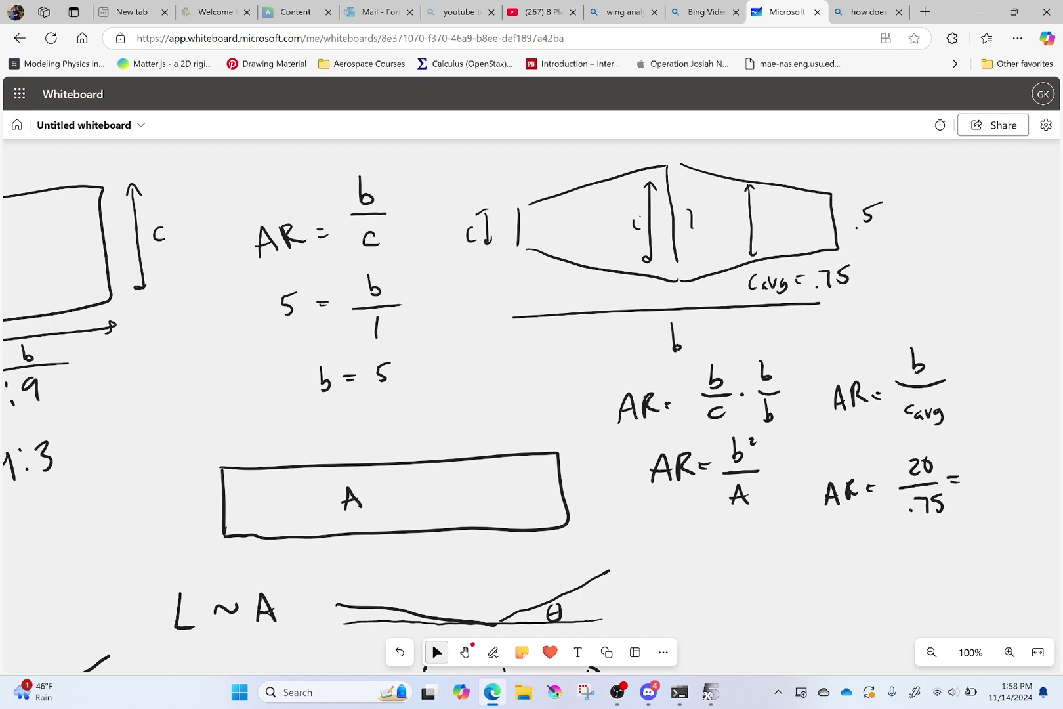
- Complete the tapered wing's aspect-ratio equation with "80/3 > 20"
{"action": "mouse_move", "coordinate": [989, 459]}
{"action": "left_mouse_down"}
{"action": "mouse_move", "coordinate": [980, 475]}
{"action": "mouse_move", "coordinate": [988, 459]}
{"action": "left_mouse_up"}
{"action": "mouse_move", "coordinate": [1002, 459]}
{"action": "left_mouse_down"}
{"action": "mouse_move", "coordinate": [998, 476]}
{"action": "mouse_move", "coordinate": [1006, 458]}
{"action": "left_mouse_up"}
{"action": "scroll", "coordinate": [525, 407], "scroll_direction": "right", "scroll_amount": 3}
{"action": "left_click_drag", "start_coordinate": [878, 484], "coordinate": [918, 474]}
{"action": "left_click_drag", "start_coordinate": [903, 488], "coordinate": [904, 501]}
{"action": "left_click_drag", "start_coordinate": [938, 464], "coordinate": [956, 473]}
{"action": "mouse_move", "coordinate": [956, 473]}
{"action": "left_mouse_down"}
{"action": "mouse_move", "coordinate": [943, 483]}
{"action": "mouse_move", "coordinate": [979, 480]}
{"action": "mouse_move", "coordinate": [990, 459]}
{"action": "left_mouse_up"}
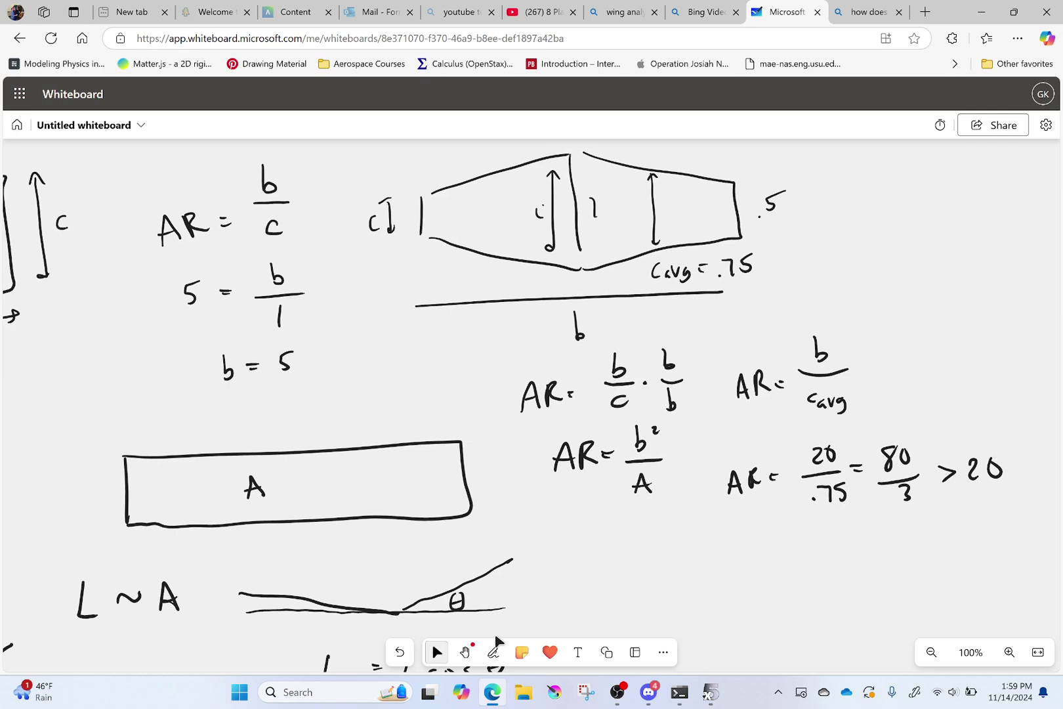
- Calculate 20/.75 with a web search in a new browser tab
{"action": "left_click", "coordinate": [925, 12]}
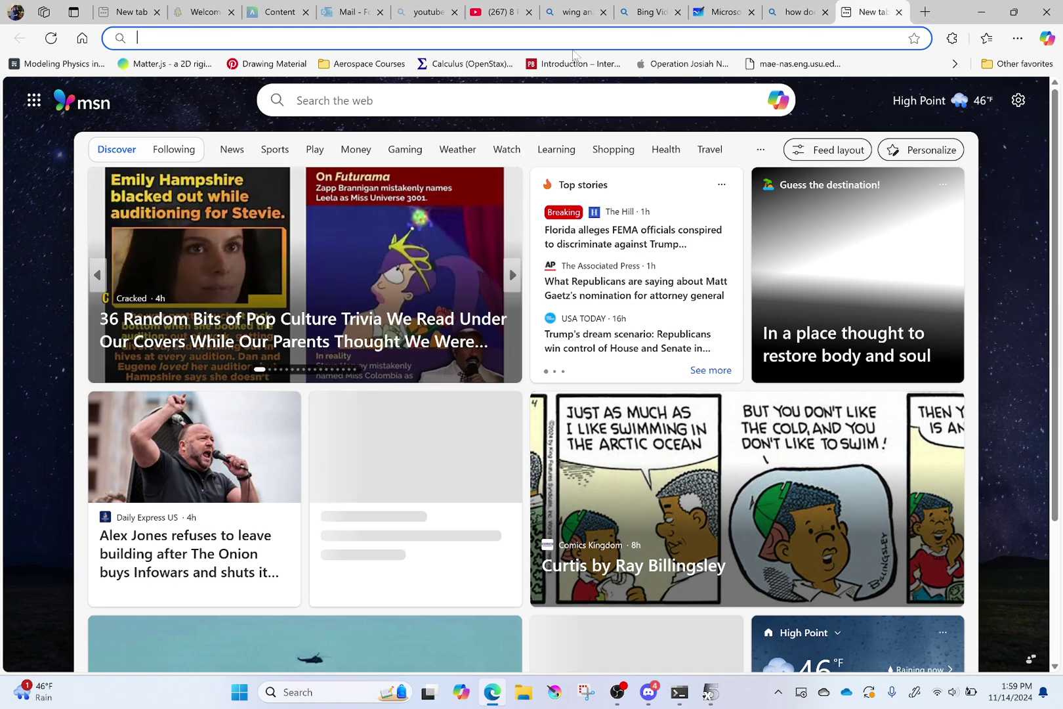
{"action": "type", "text": "20/.75"}
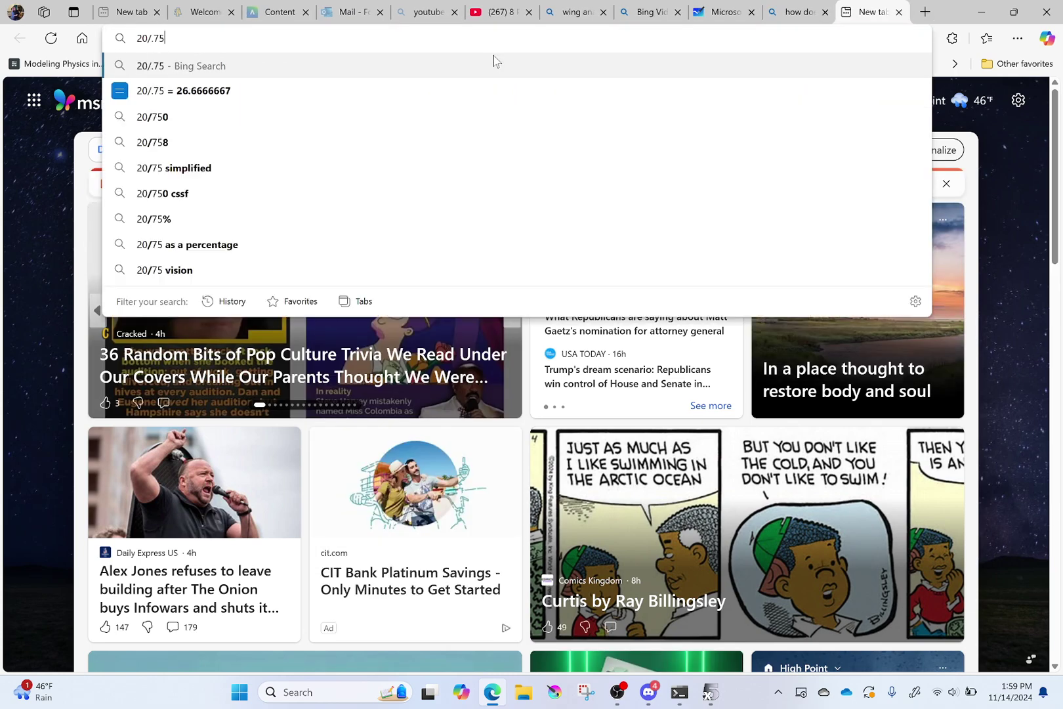
{"action": "key", "text": "Return"}
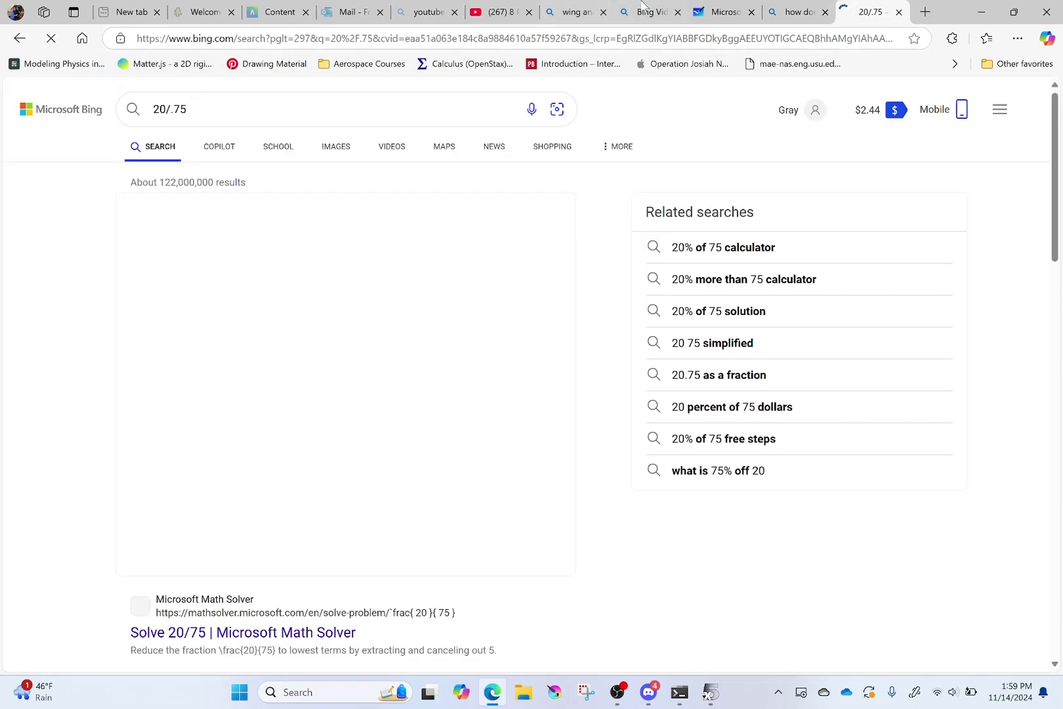
- Return to the whiteboard and handwrite "26.6 > 20" below the "80/3 > 20" comparison
{"action": "left_click", "coordinate": [720, 11]}
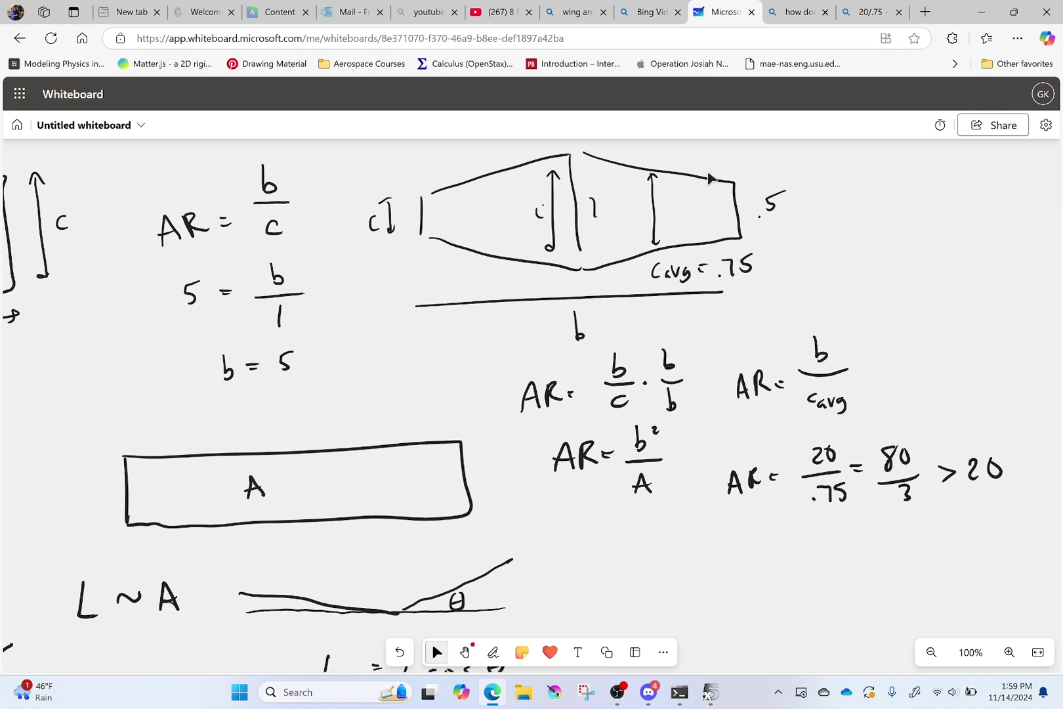
{"action": "mouse_move", "coordinate": [873, 546]}
{"action": "left_mouse_down"}
{"action": "mouse_move", "coordinate": [886, 564]}
{"action": "mouse_move", "coordinate": [888, 553]}
{"action": "mouse_move", "coordinate": [966, 548]}
{"action": "mouse_move", "coordinate": [976, 531]}
{"action": "left_mouse_up"}
{"action": "left_click", "coordinate": [900, 560]}
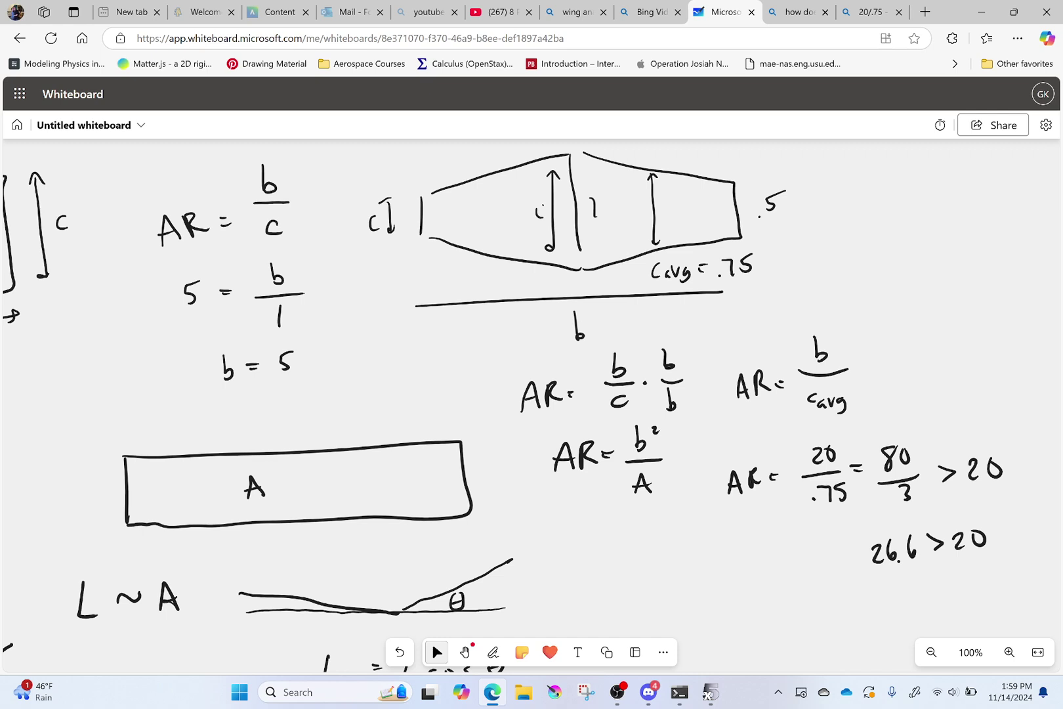
- Handwrite "AR = 5" with an arrow to the 20, and draw a curved arrow from the 20 to 26.6
{"action": "mouse_move", "coordinate": [675, 585]}
{"action": "left_mouse_down"}
{"action": "mouse_move", "coordinate": [670, 610]}
{"action": "mouse_move", "coordinate": [682, 615]}
{"action": "left_mouse_up"}
{"action": "mouse_move", "coordinate": [670, 601]}
{"action": "left_mouse_down"}
{"action": "mouse_move", "coordinate": [683, 594]}
{"action": "mouse_move", "coordinate": [686, 614]}
{"action": "left_mouse_up"}
{"action": "mouse_move", "coordinate": [686, 586]}
{"action": "left_mouse_down"}
{"action": "mouse_move", "coordinate": [700, 609]}
{"action": "mouse_move", "coordinate": [719, 592]}
{"action": "left_mouse_up"}
{"action": "mouse_move", "coordinate": [710, 598]}
{"action": "left_mouse_down"}
{"action": "mouse_move", "coordinate": [729, 603]}
{"action": "mouse_move", "coordinate": [741, 581]}
{"action": "left_mouse_up"}
{"action": "mouse_move", "coordinate": [748, 599]}
{"action": "left_mouse_down"}
{"action": "mouse_move", "coordinate": [965, 565]}
{"action": "mouse_move", "coordinate": [960, 578]}
{"action": "left_mouse_up"}
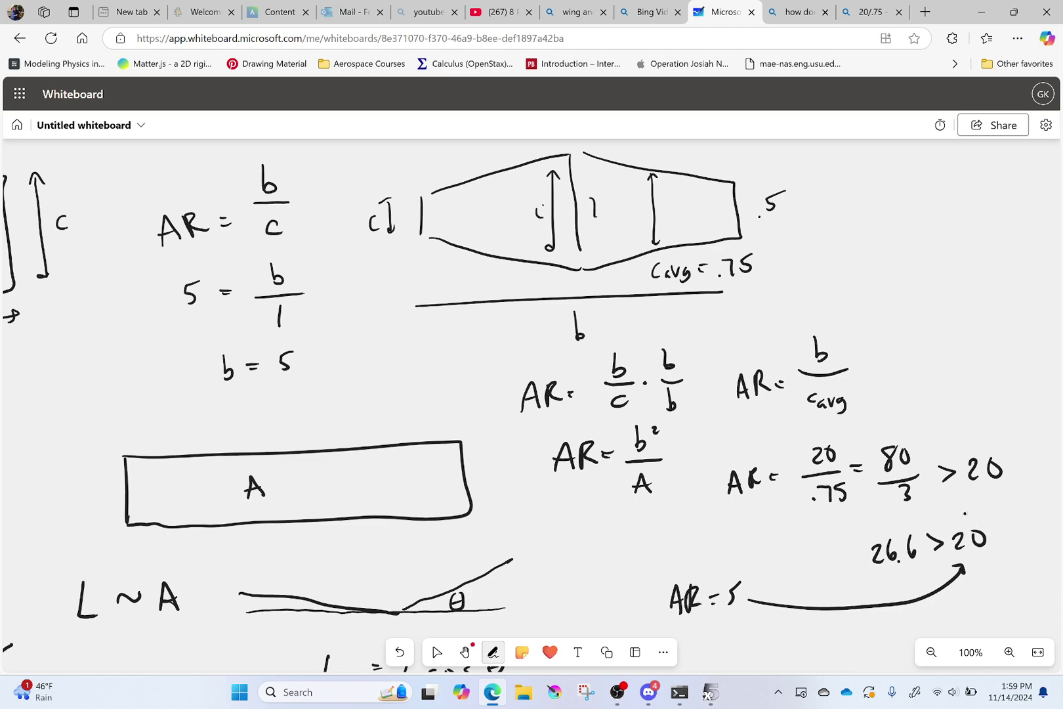
{"action": "mouse_move", "coordinate": [966, 520]}
{"action": "left_mouse_down"}
{"action": "mouse_move", "coordinate": [945, 510]}
{"action": "mouse_move", "coordinate": [890, 530]}
{"action": "left_mouse_up"}
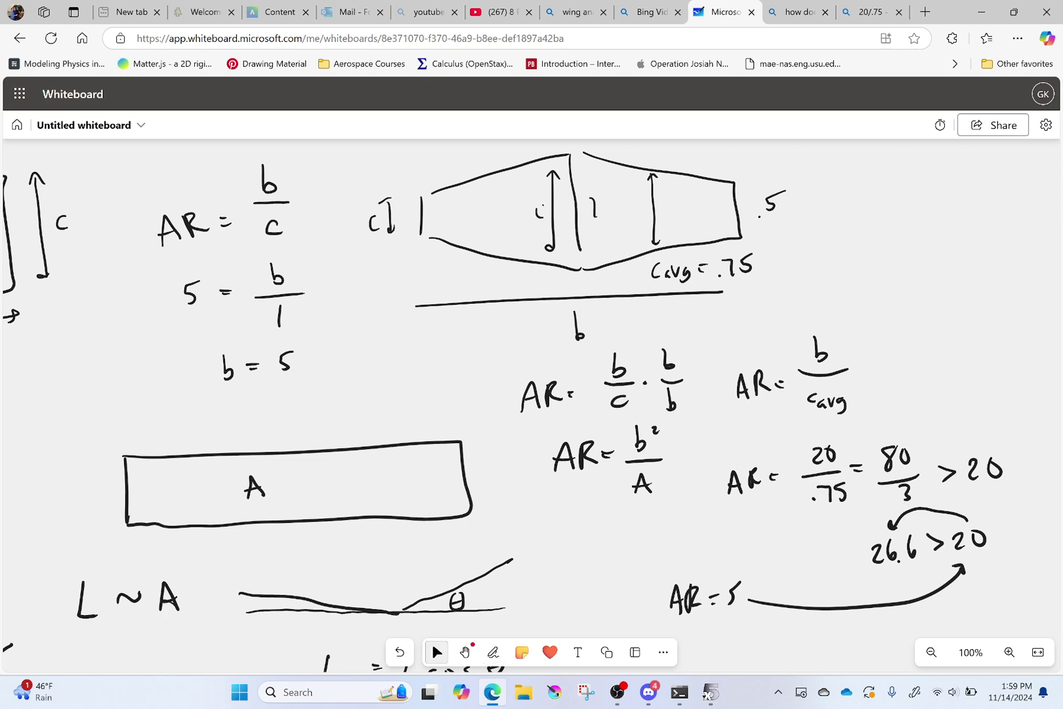
- Switch to xflr5 and replace the taper wing's curves with the 2° twist wing's, toggling them to compare against AR=20
{"action": "mouse_move", "coordinate": [710, 692]}
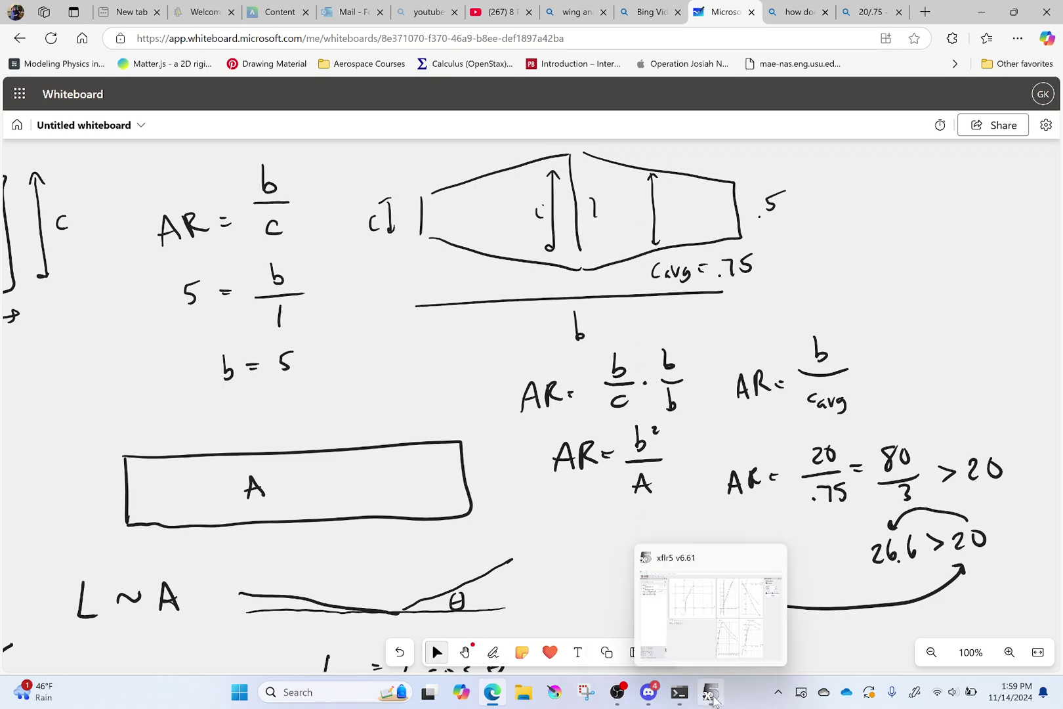
{"action": "left_click", "coordinate": [735, 617]}
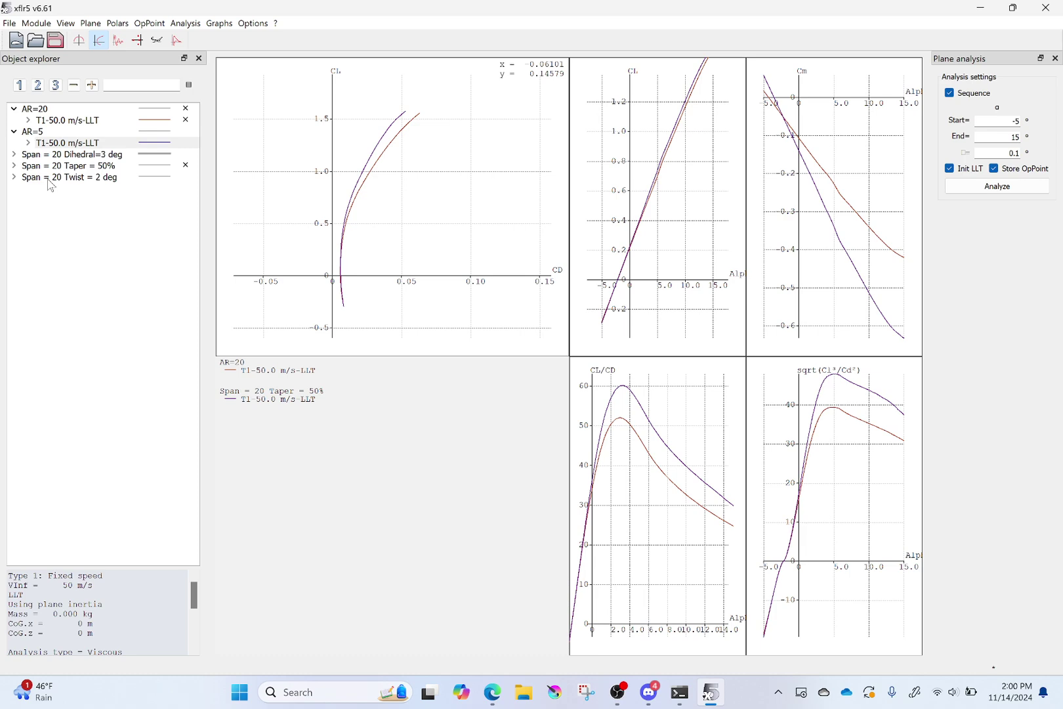
{"action": "left_click", "coordinate": [186, 176]}
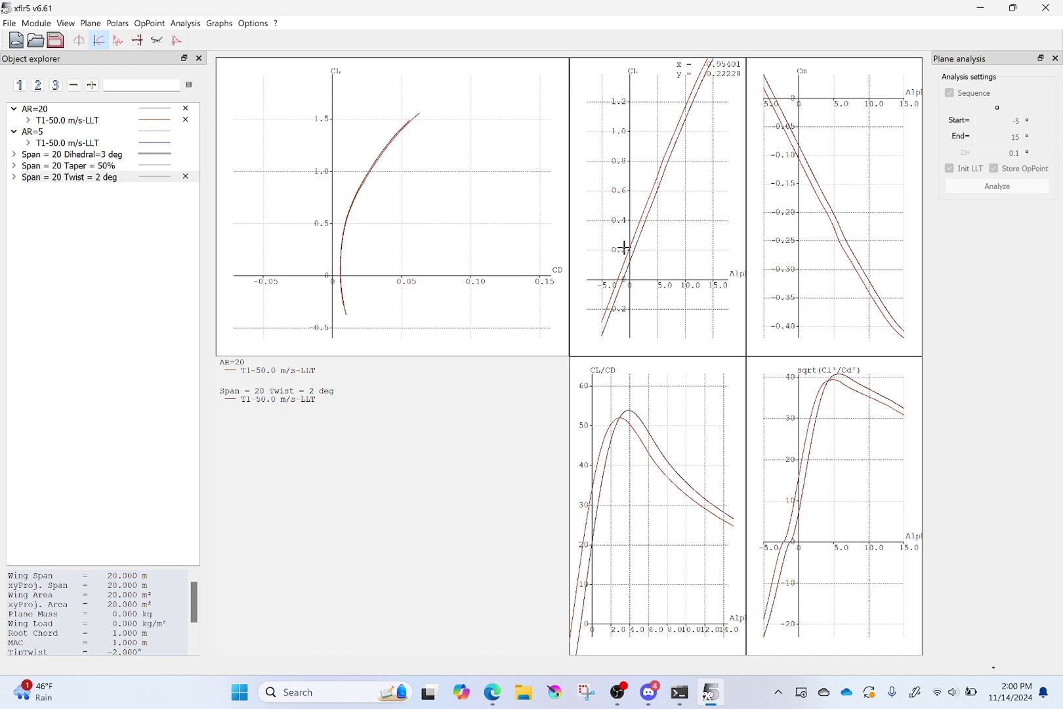
{"action": "left_click", "coordinate": [188, 177]}
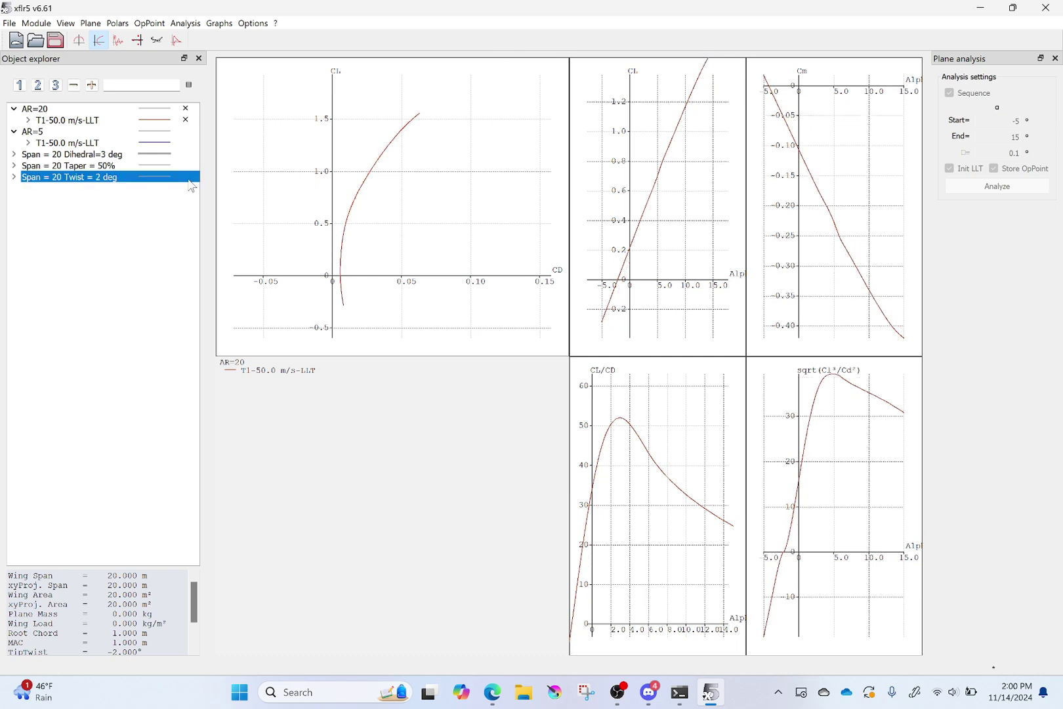
{"action": "left_click", "coordinate": [188, 181]}
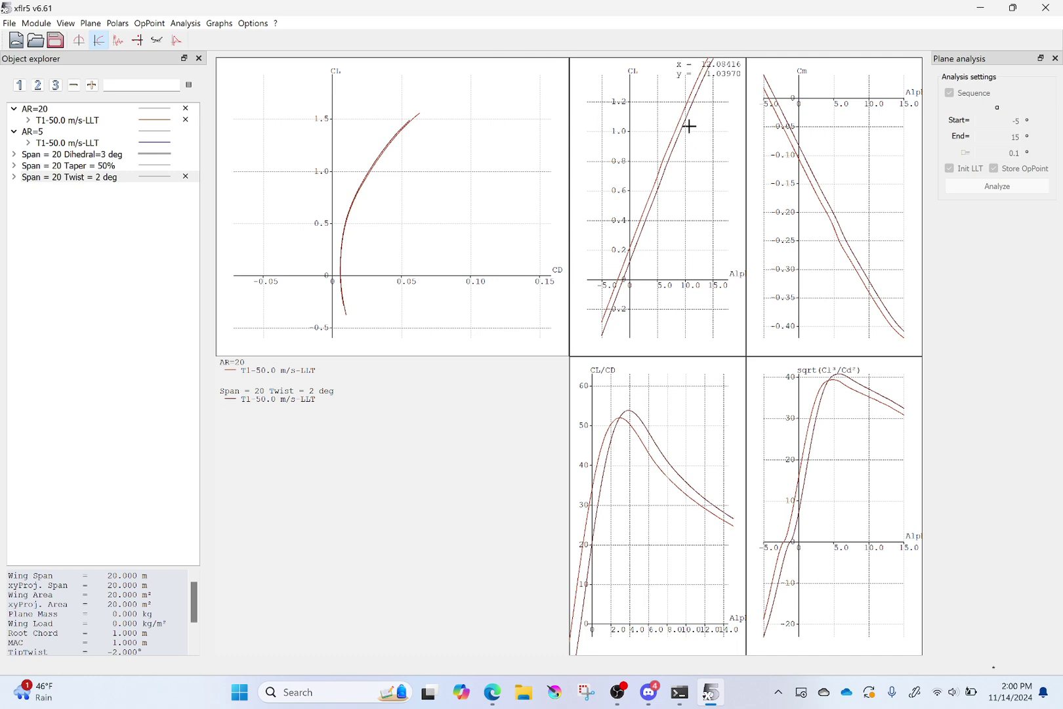
- Add the 50% taper wing's polar to the AR=20 and twist curves, and select the 3° dihedral wing
{"action": "left_click", "coordinate": [87, 157]}
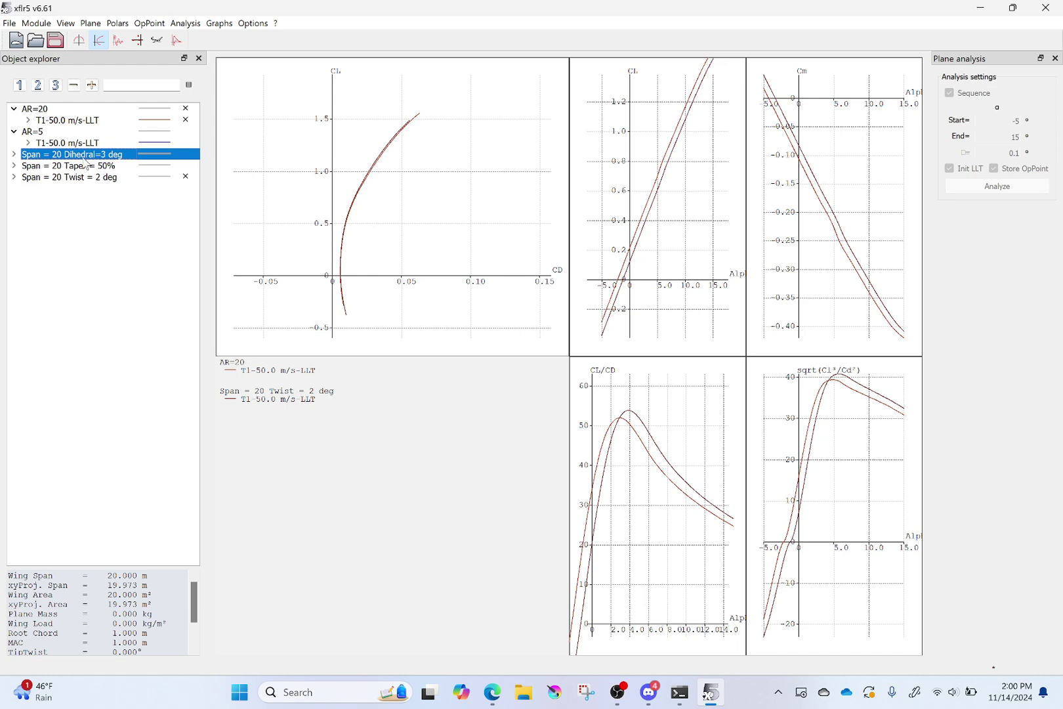
{"action": "left_click", "coordinate": [81, 167]}
{"action": "left_click", "coordinate": [81, 179]}
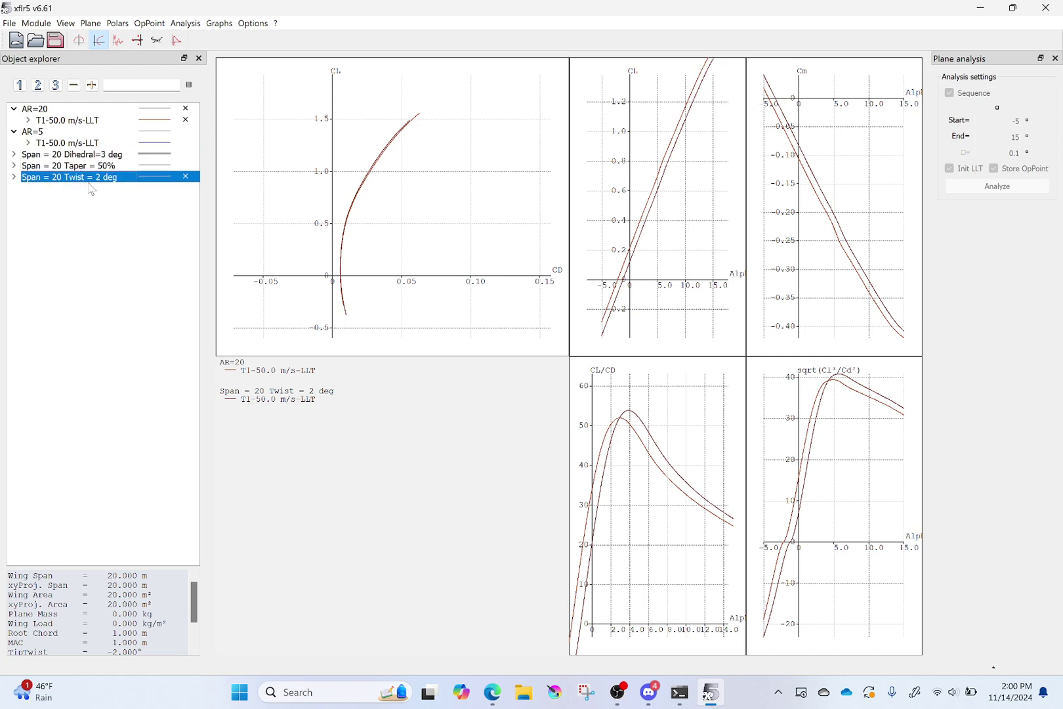
{"action": "left_click", "coordinate": [81, 169]}
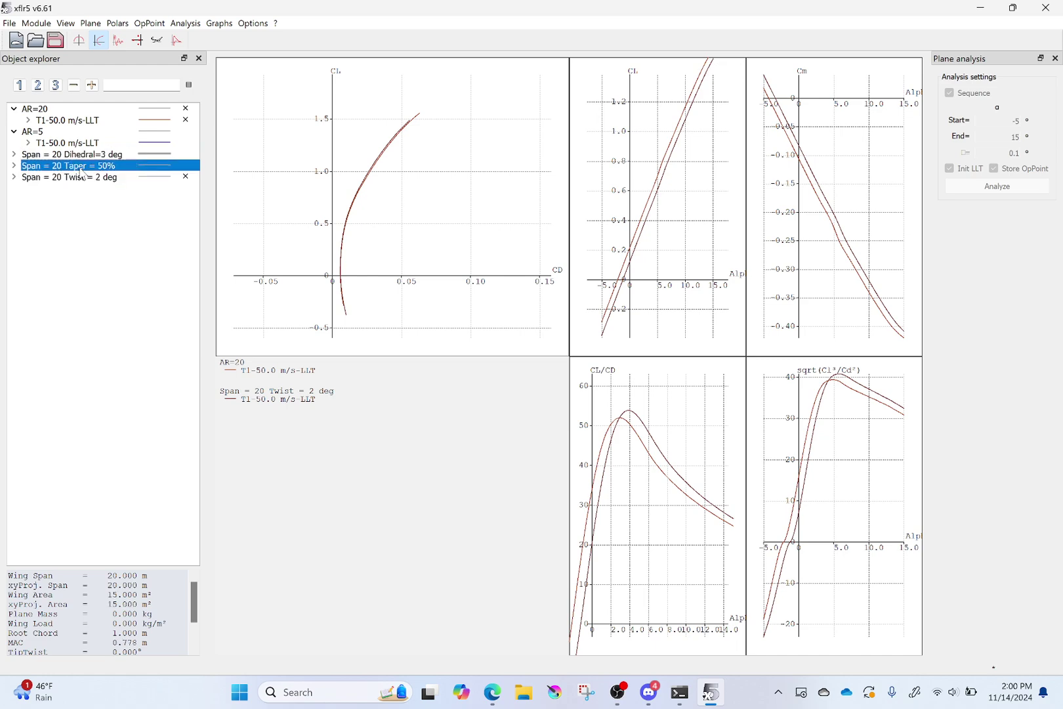
{"action": "left_click", "coordinate": [184, 166]}
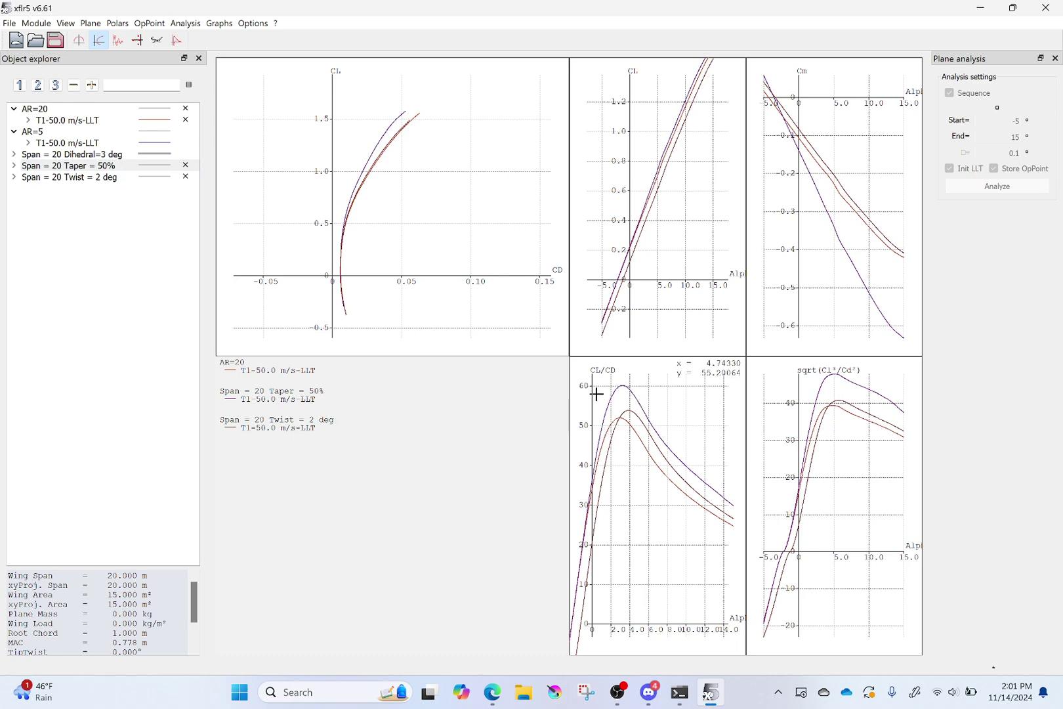
{"action": "left_click", "coordinate": [102, 156]}
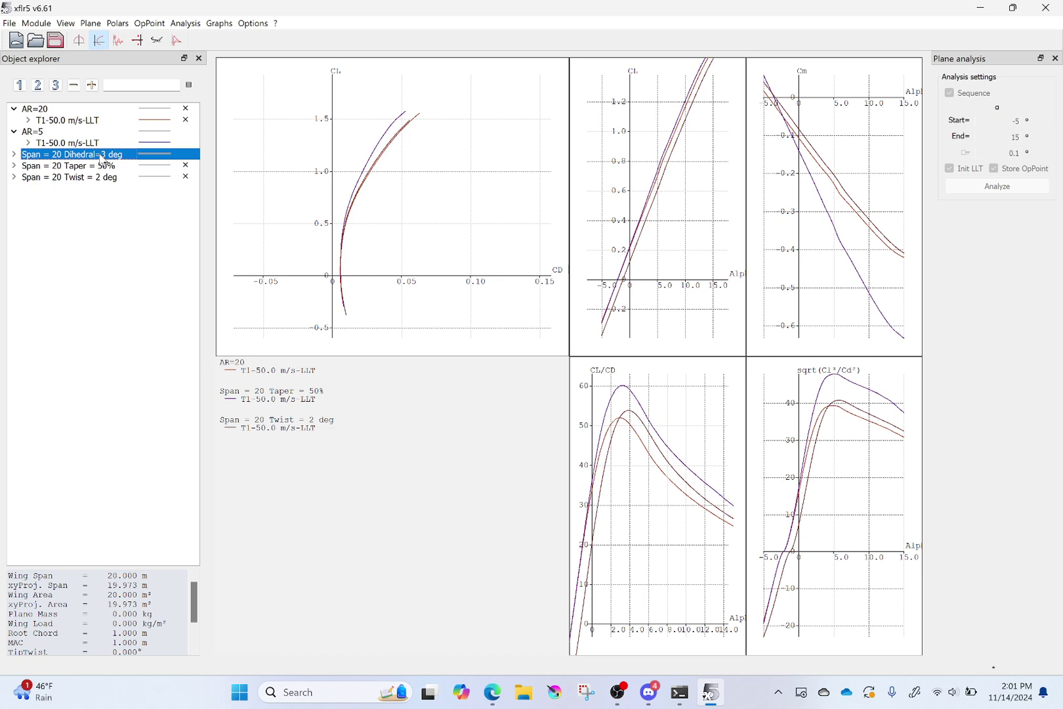